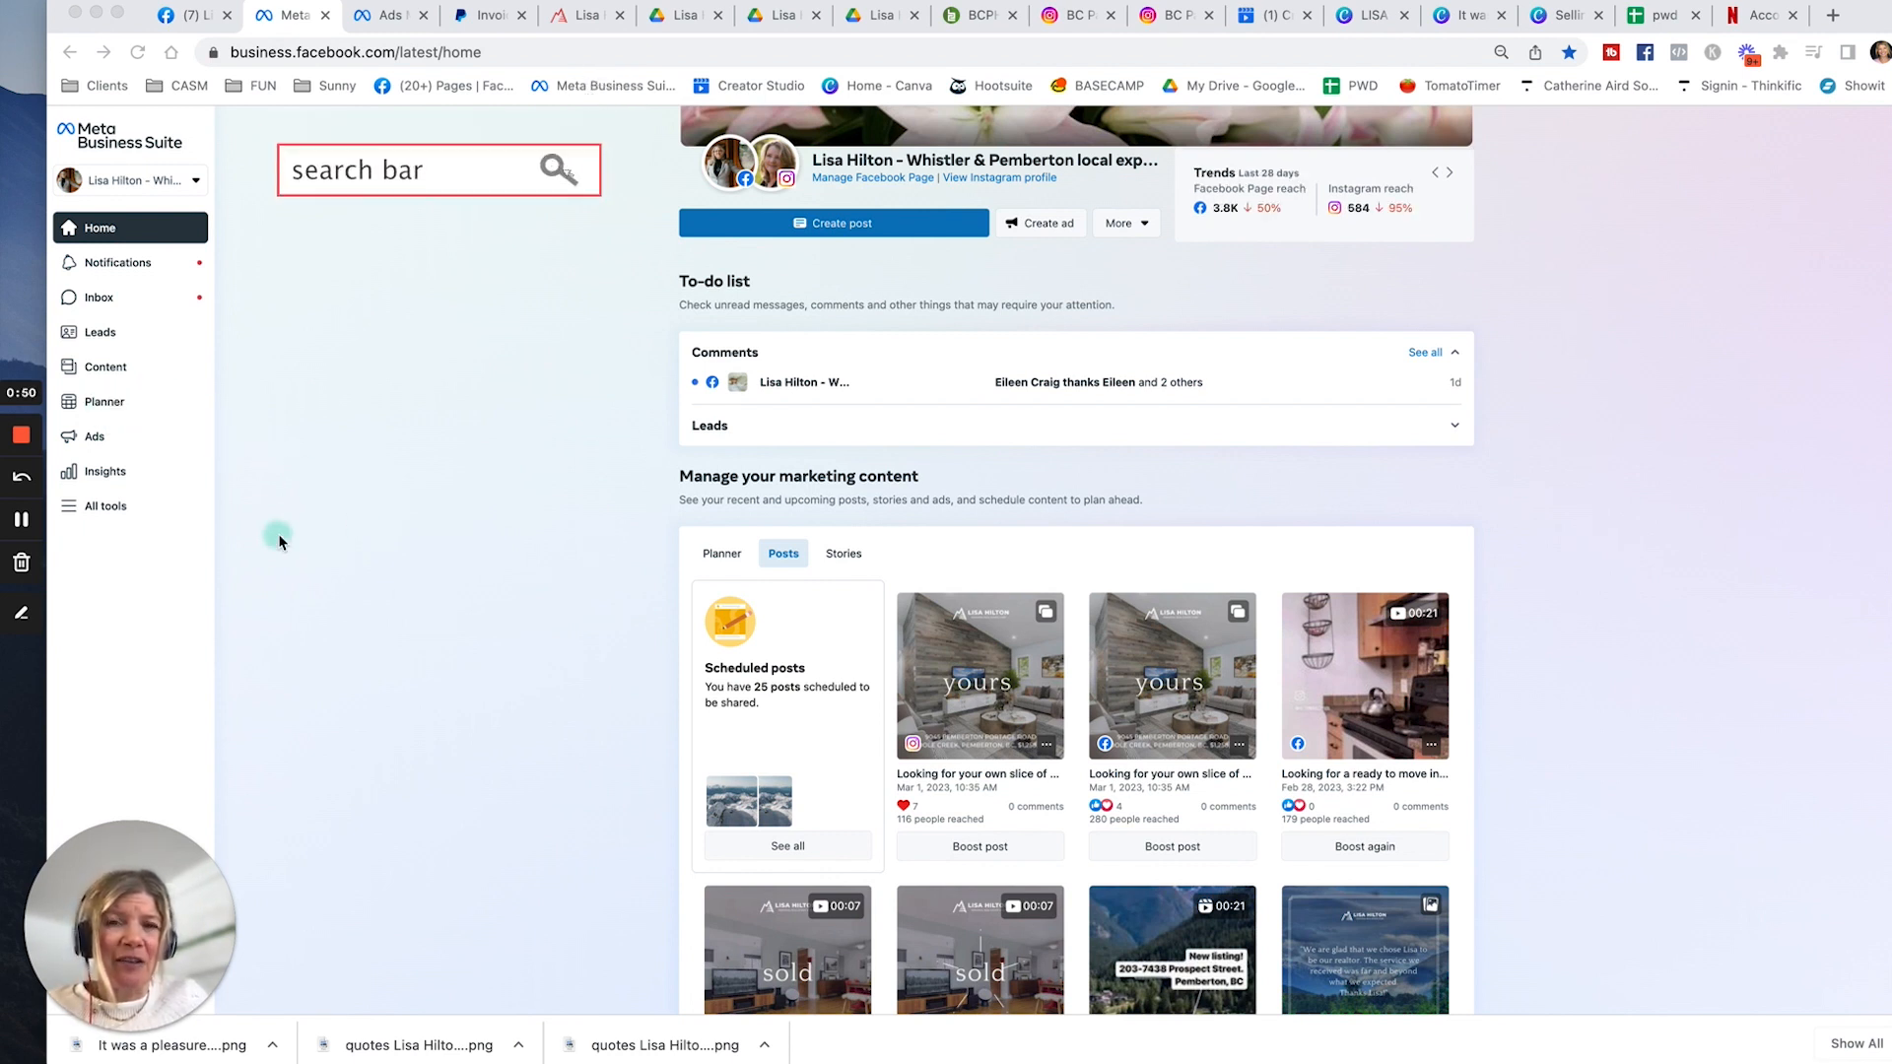
- Open the Planner to show the March 2023 weekly calendar of published and scheduled posts
click(103, 404)
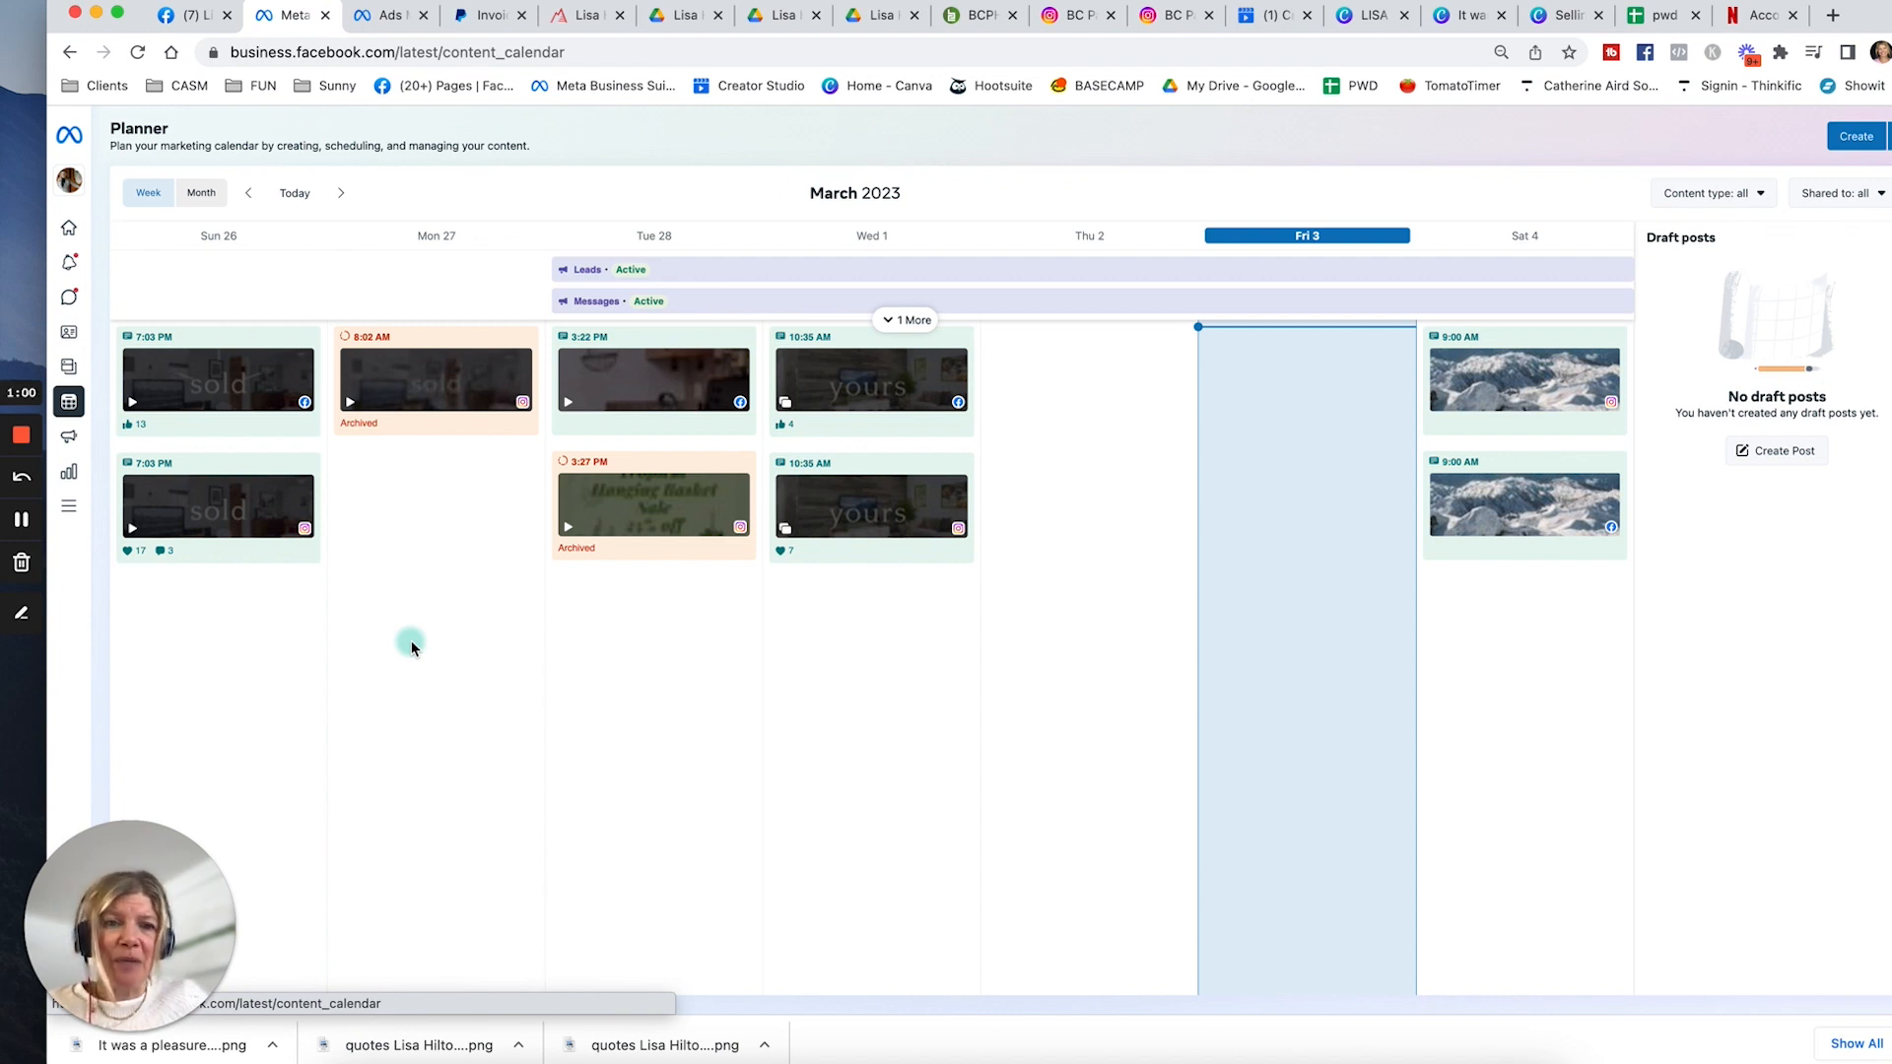
- Start a new post and add the Instagram account alongside the Facebook page
click(1858, 142)
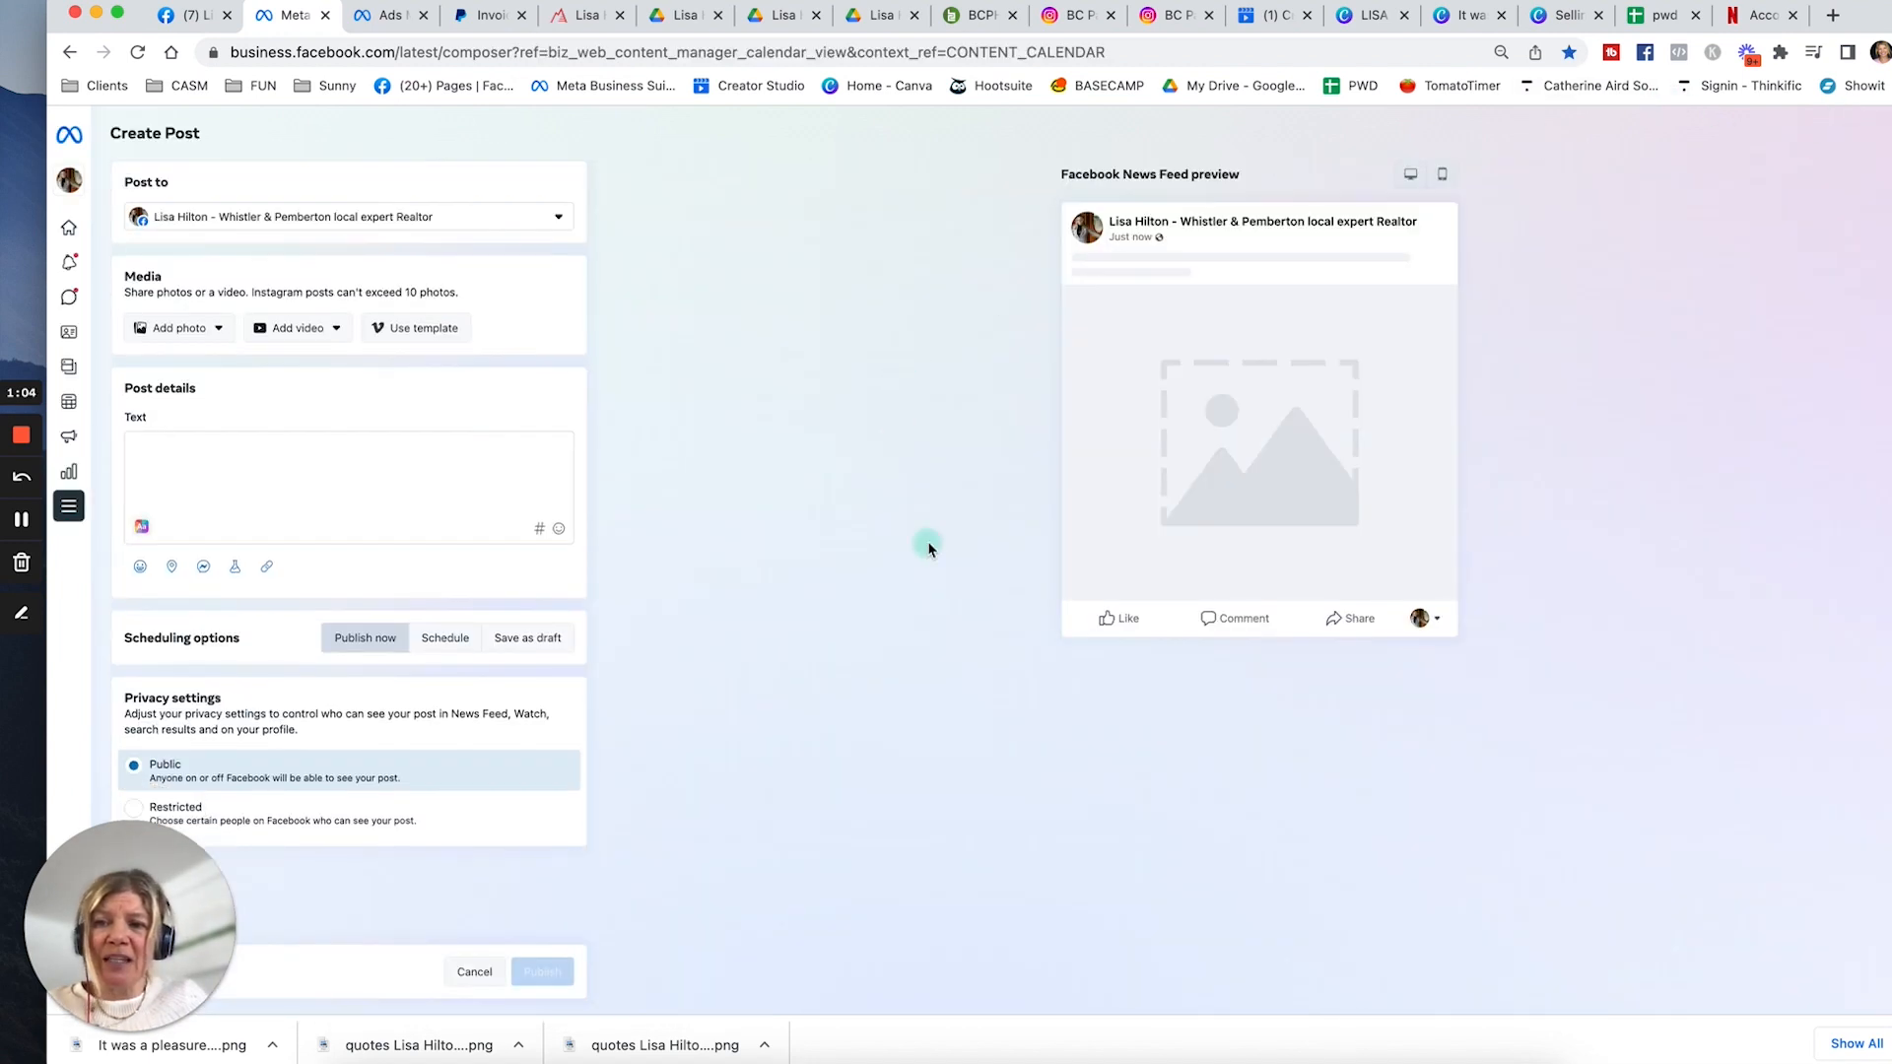
click(366, 218)
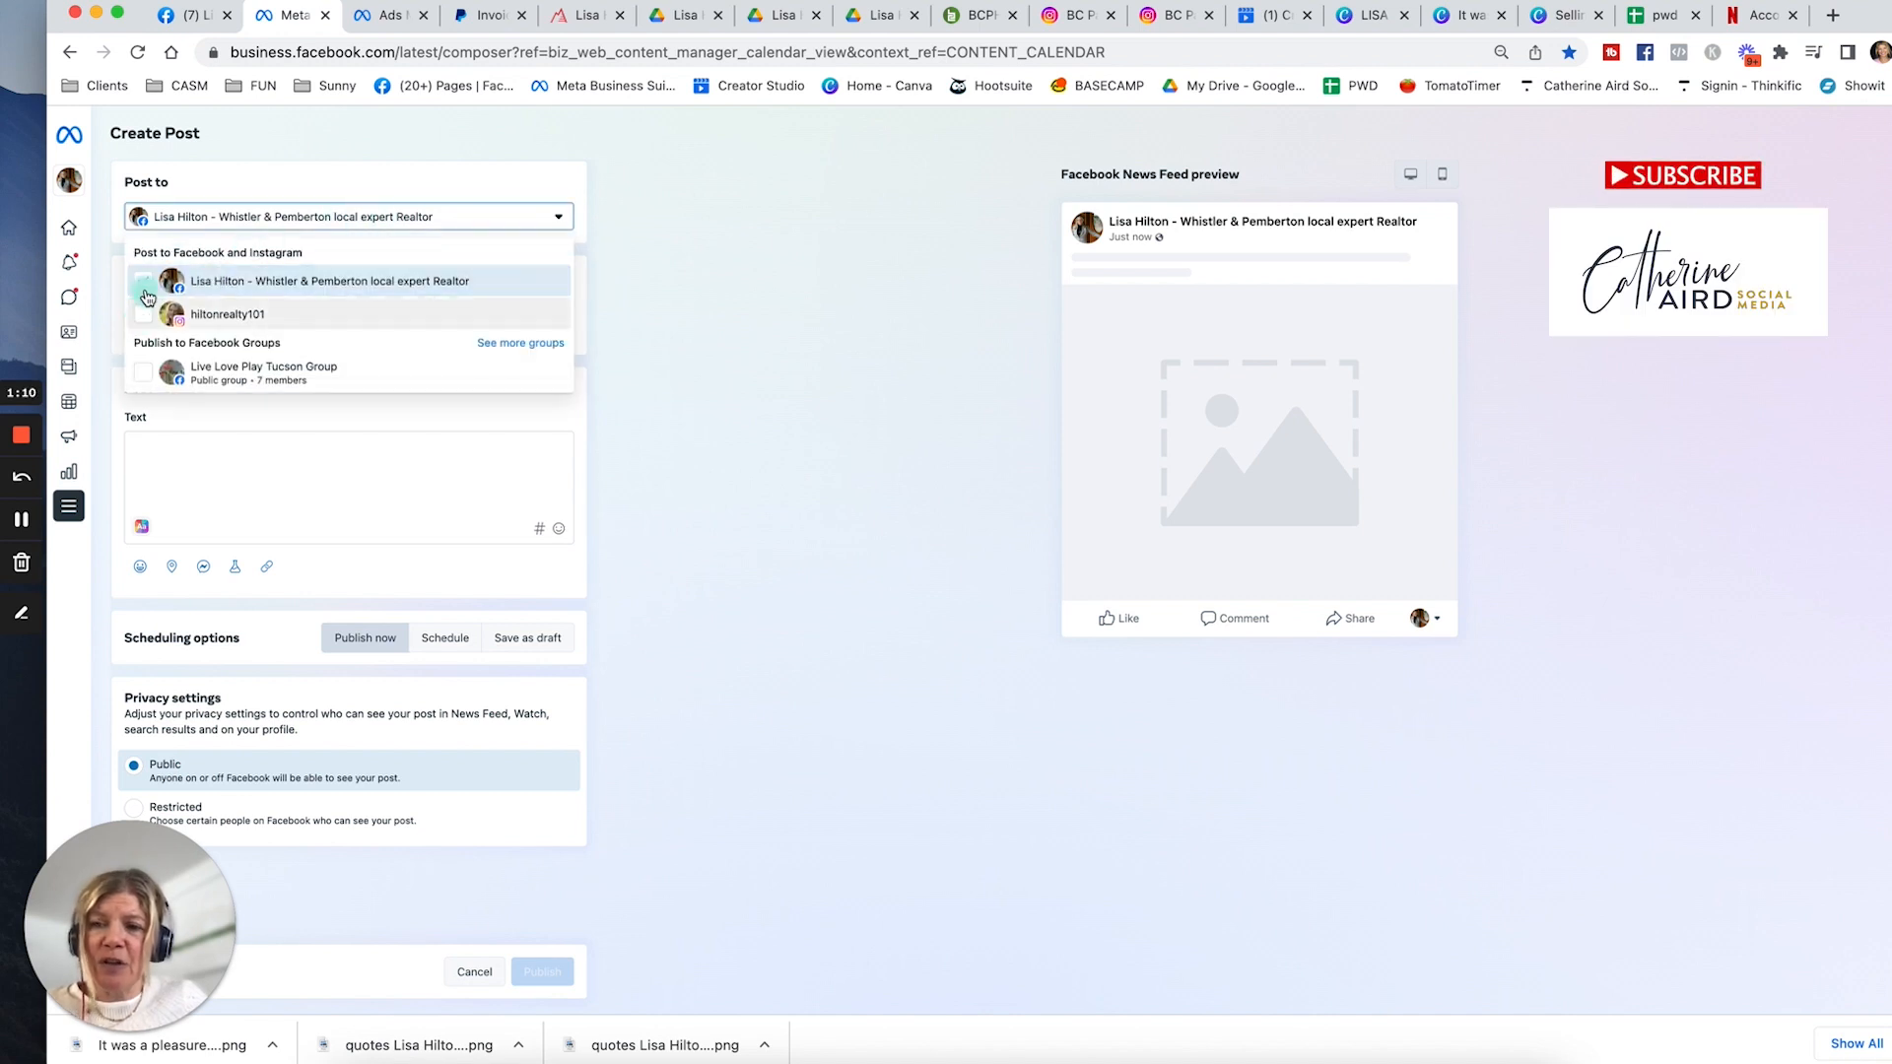
click(144, 316)
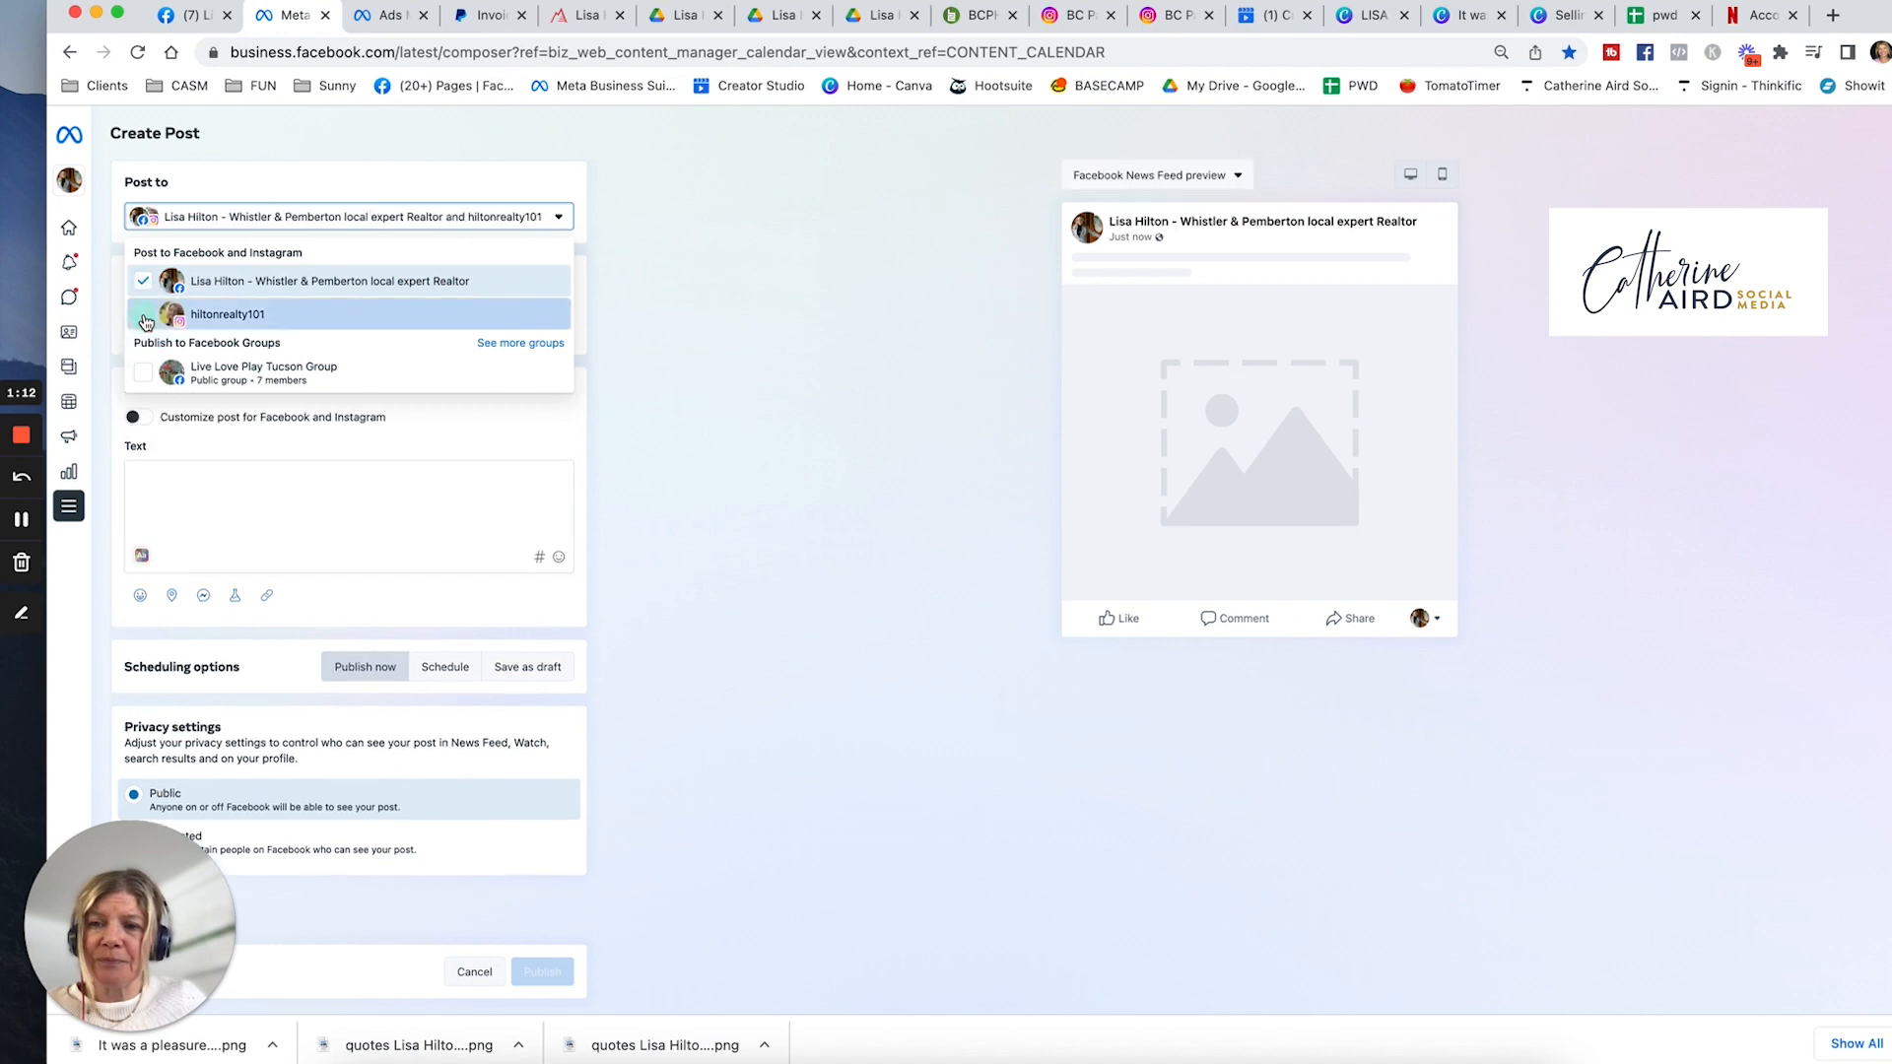
- Paste the Pemberton real estate reviews heading into the post text
click(244, 514)
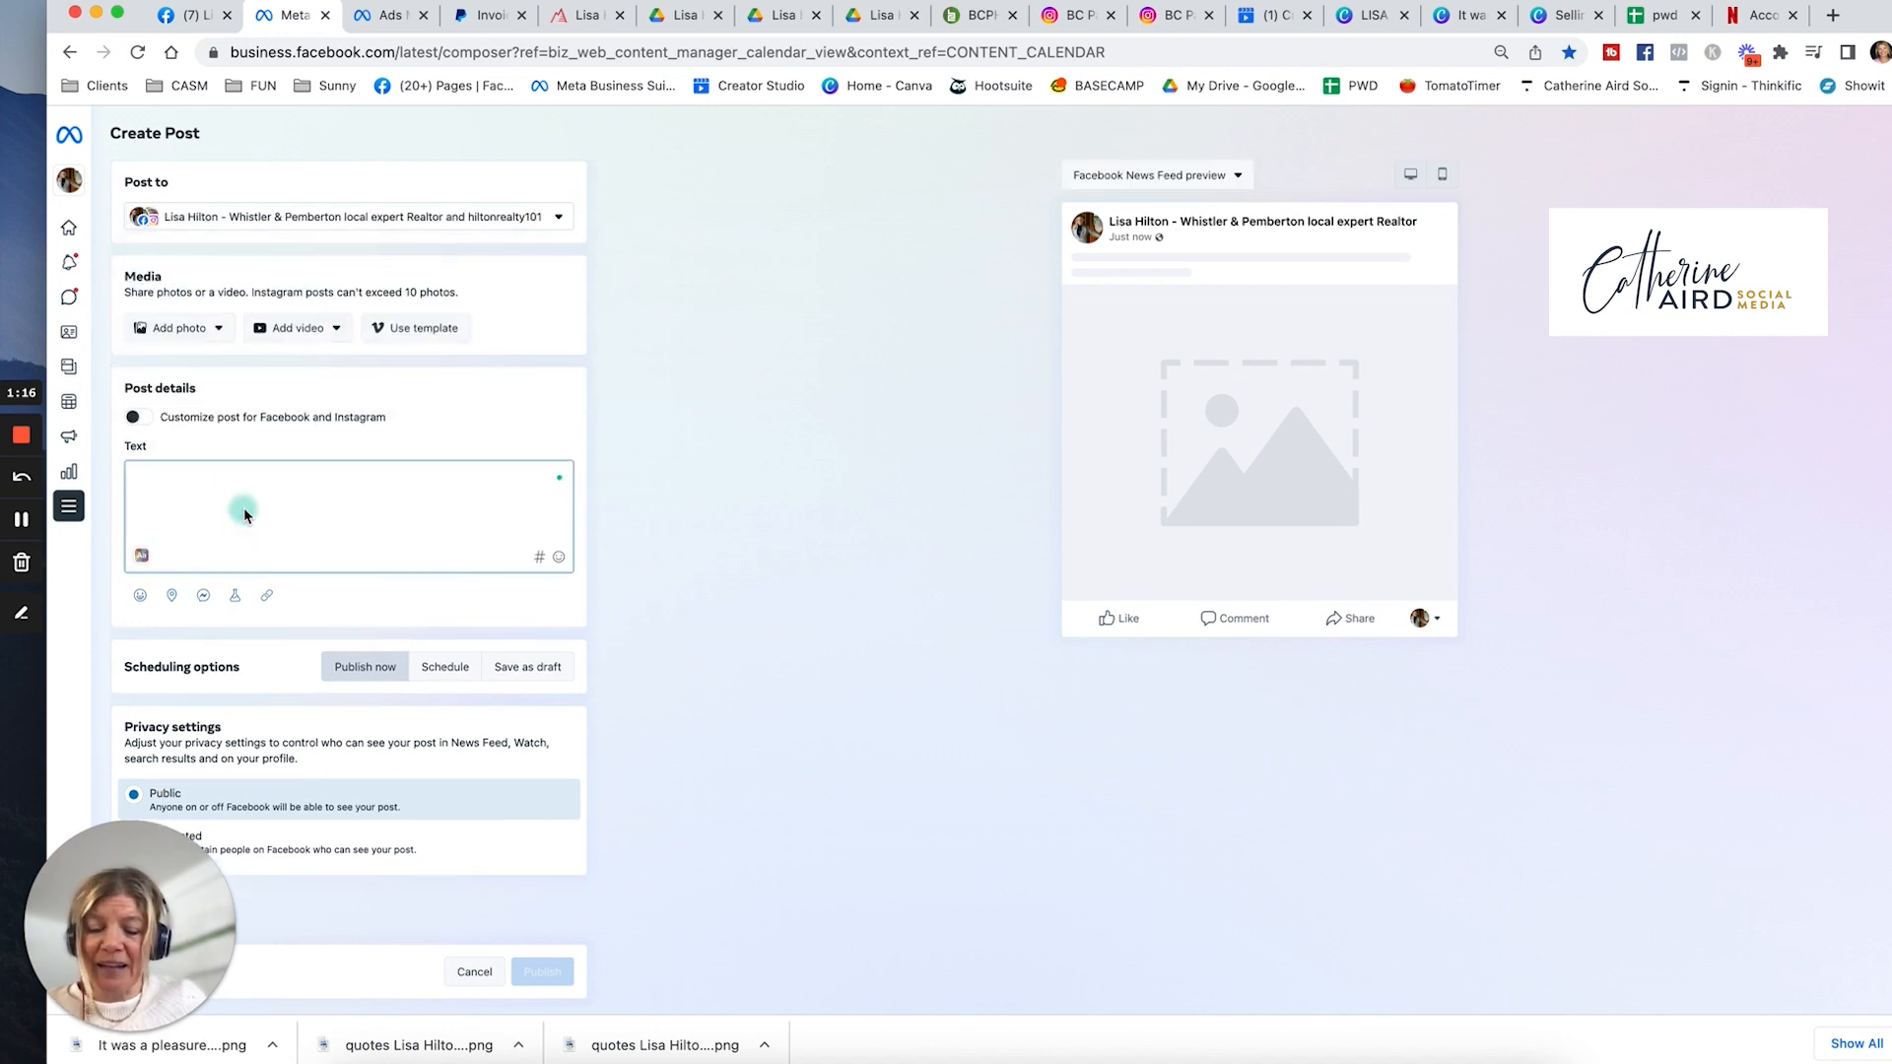
text(Lisa Hilton Pemberton Real Estate Reviews)
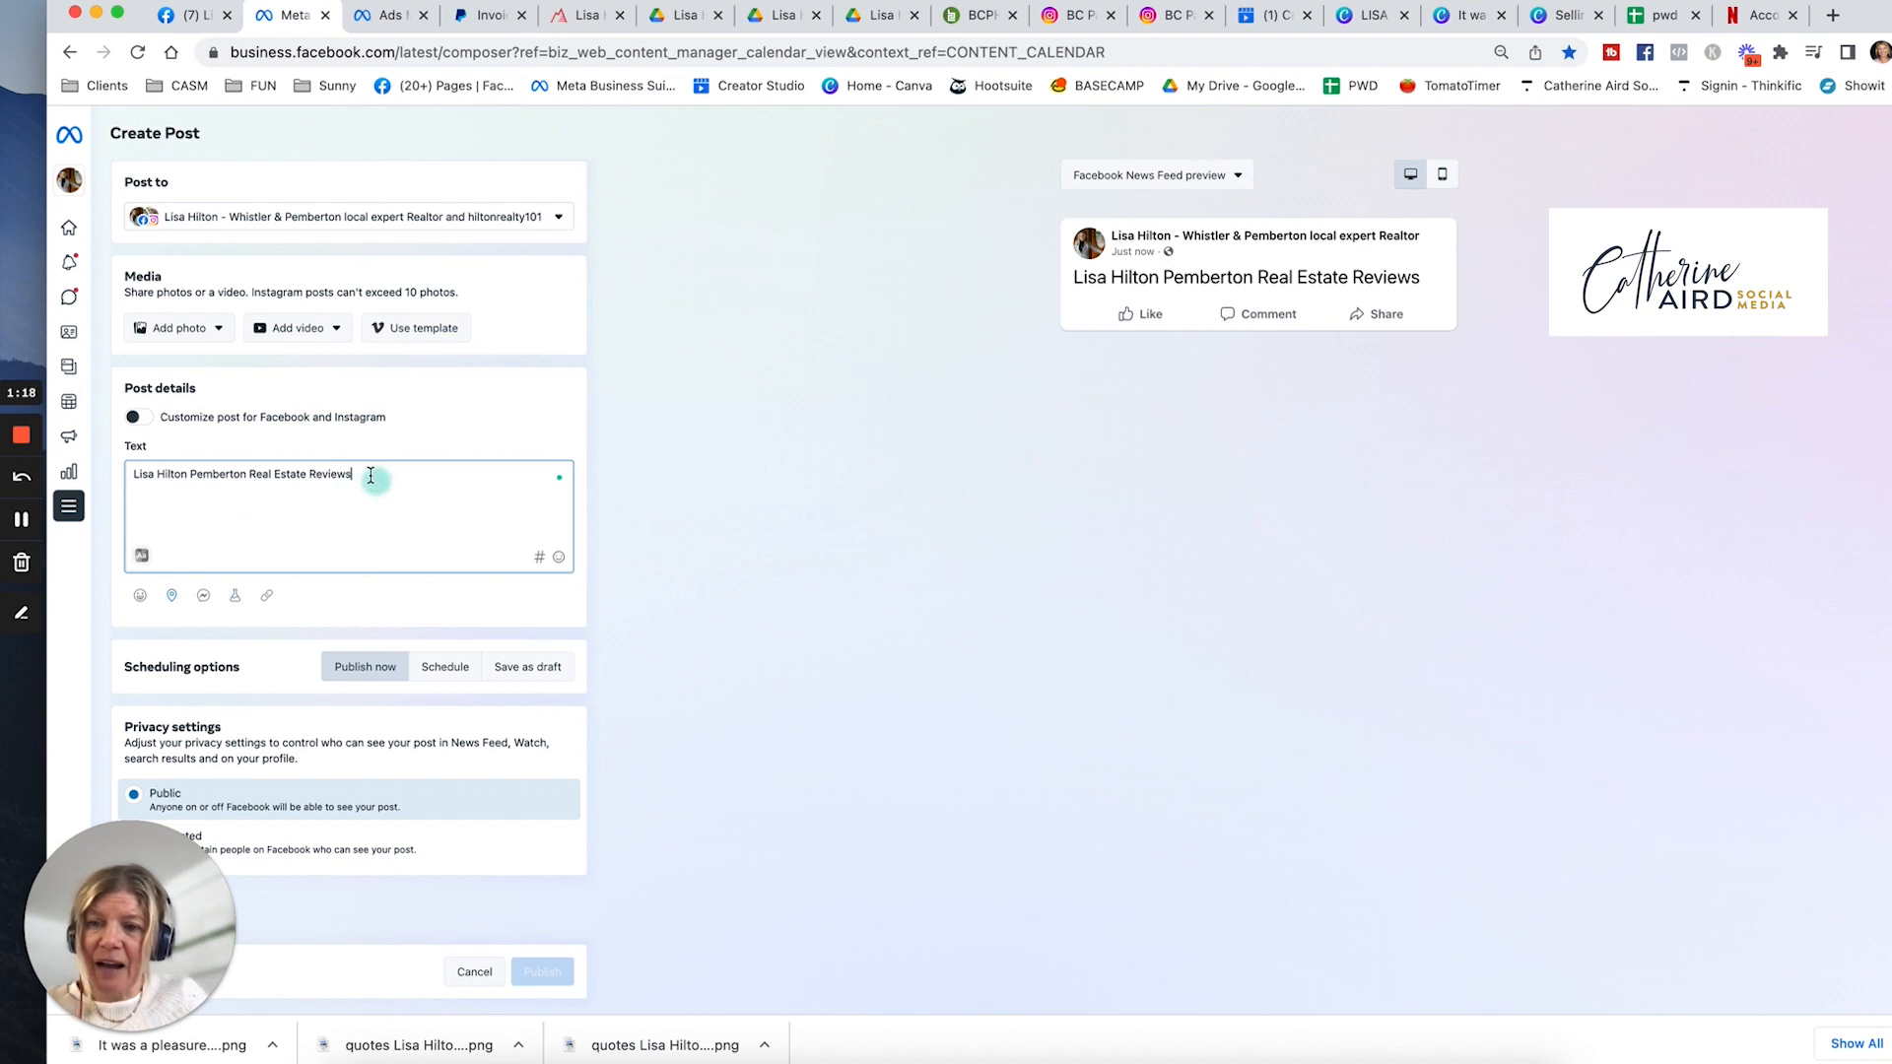
drag(240, 477, 139, 474)
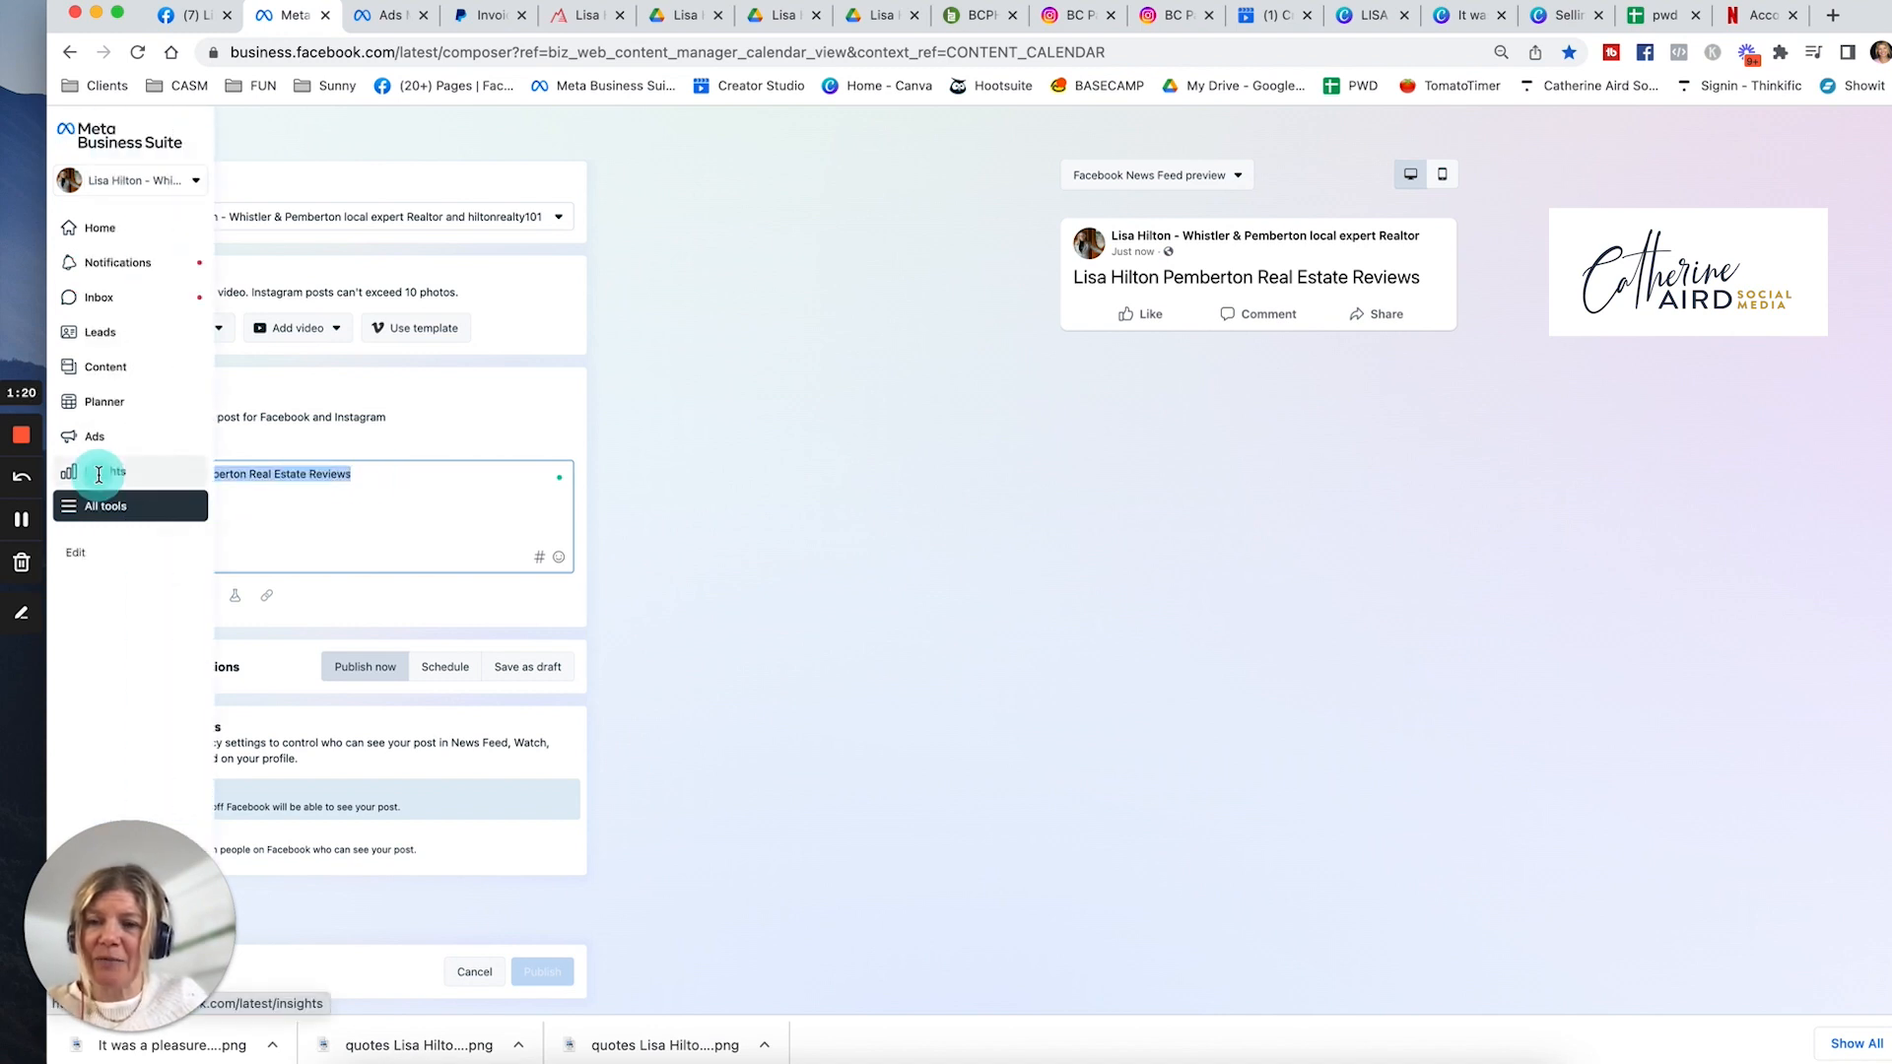
click(412, 534)
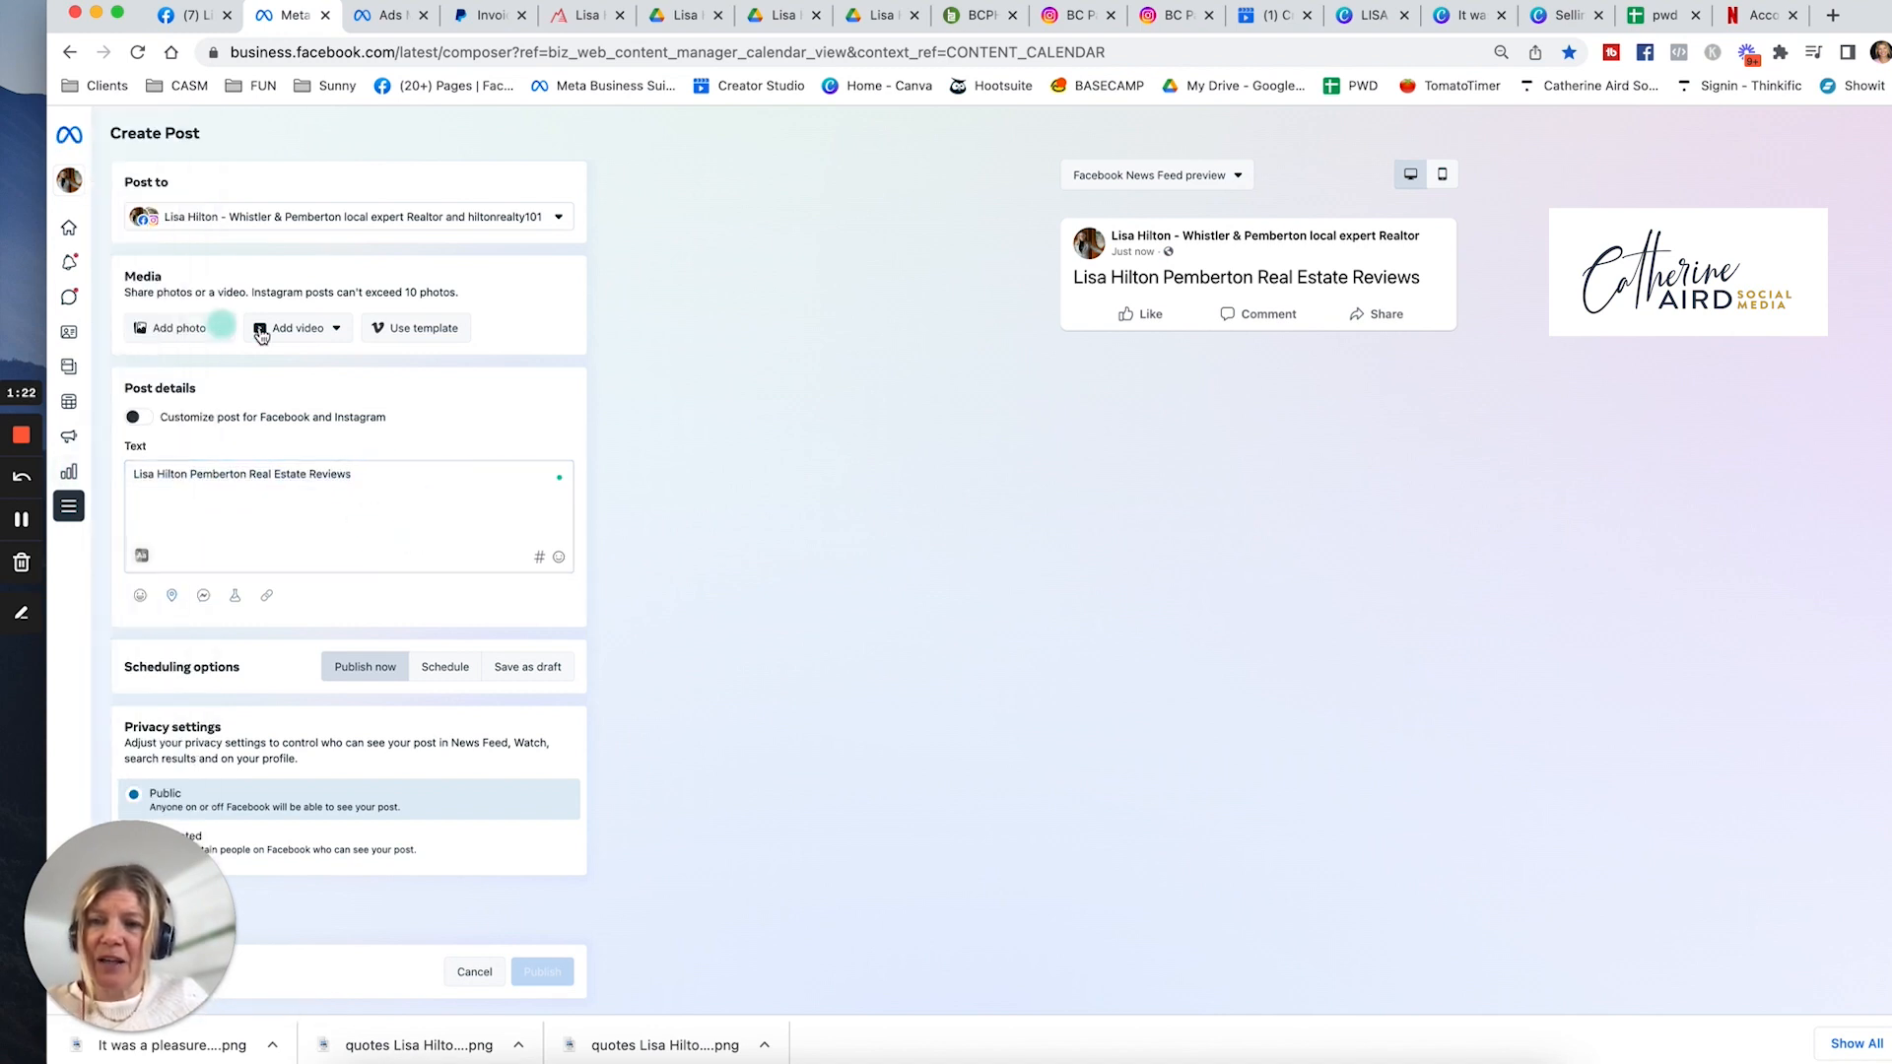
click(292, 337)
- Upload the couple's testimonial mp4 from the computer and let it finish uploading
click(296, 368)
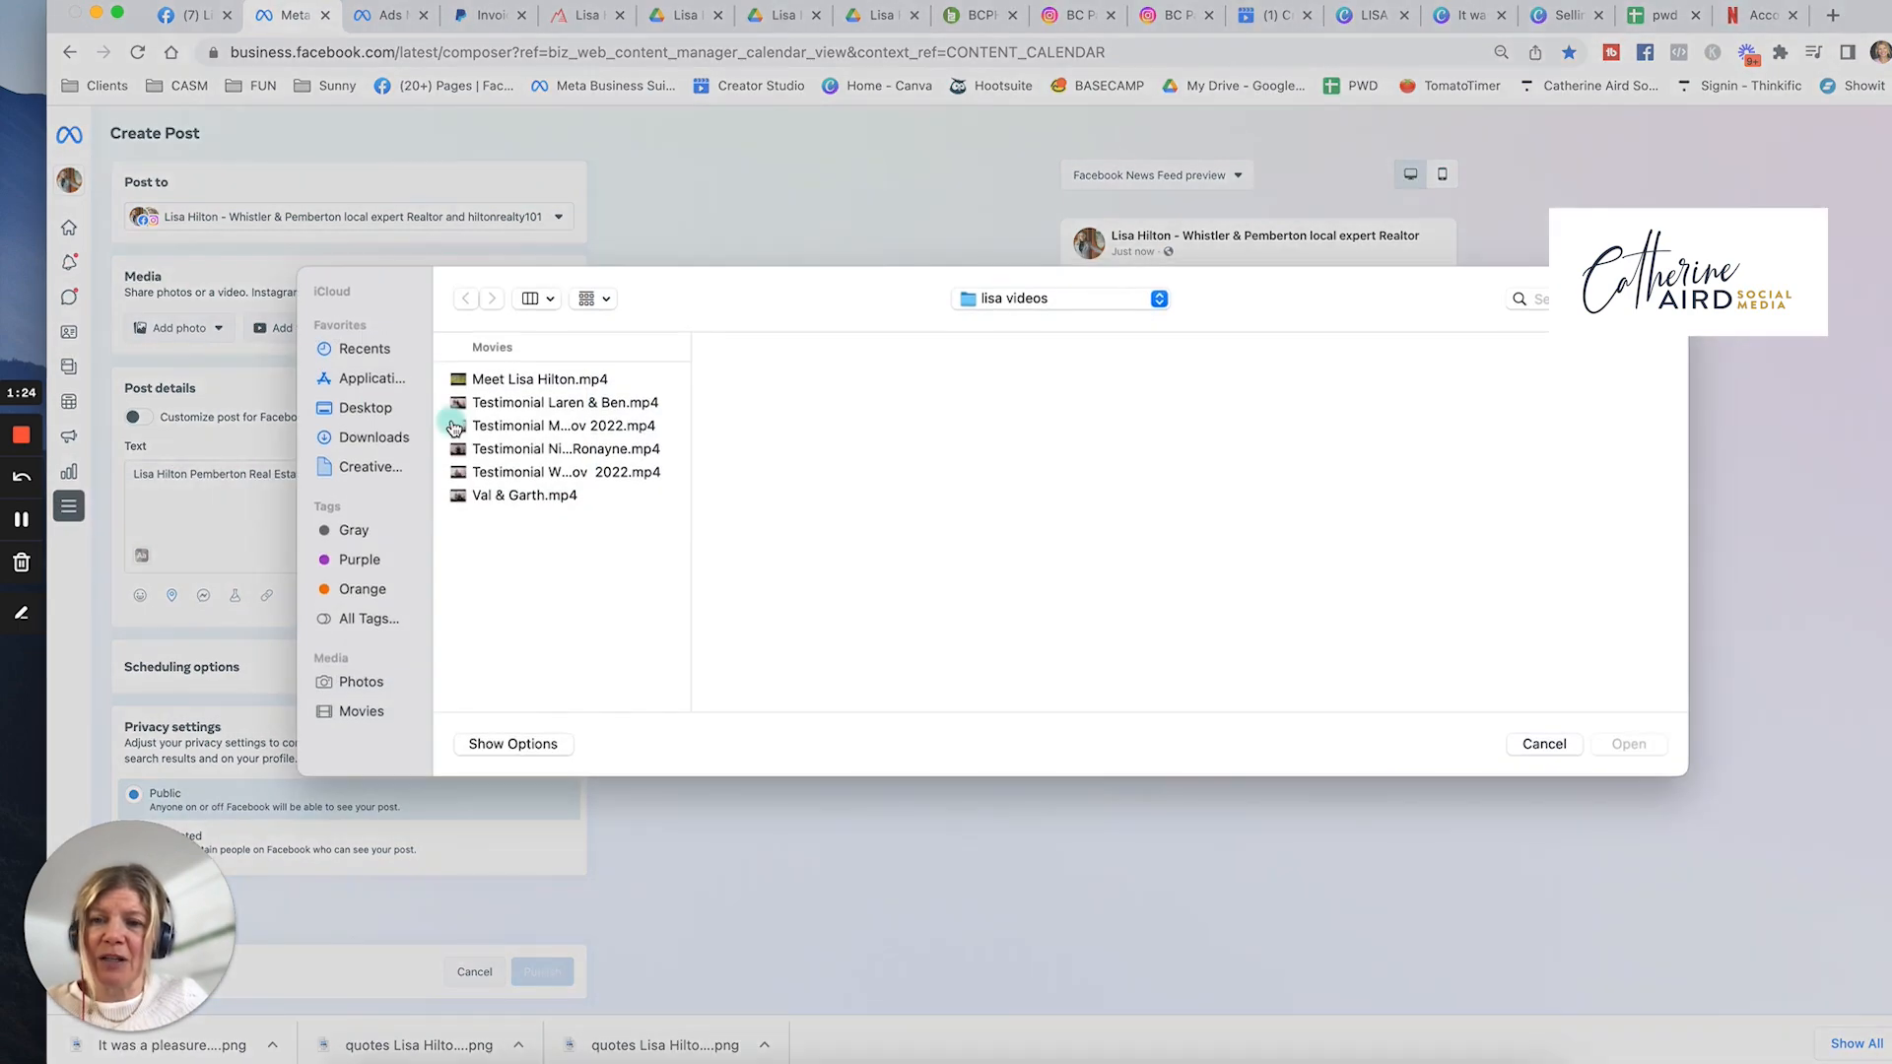
click(613, 415)
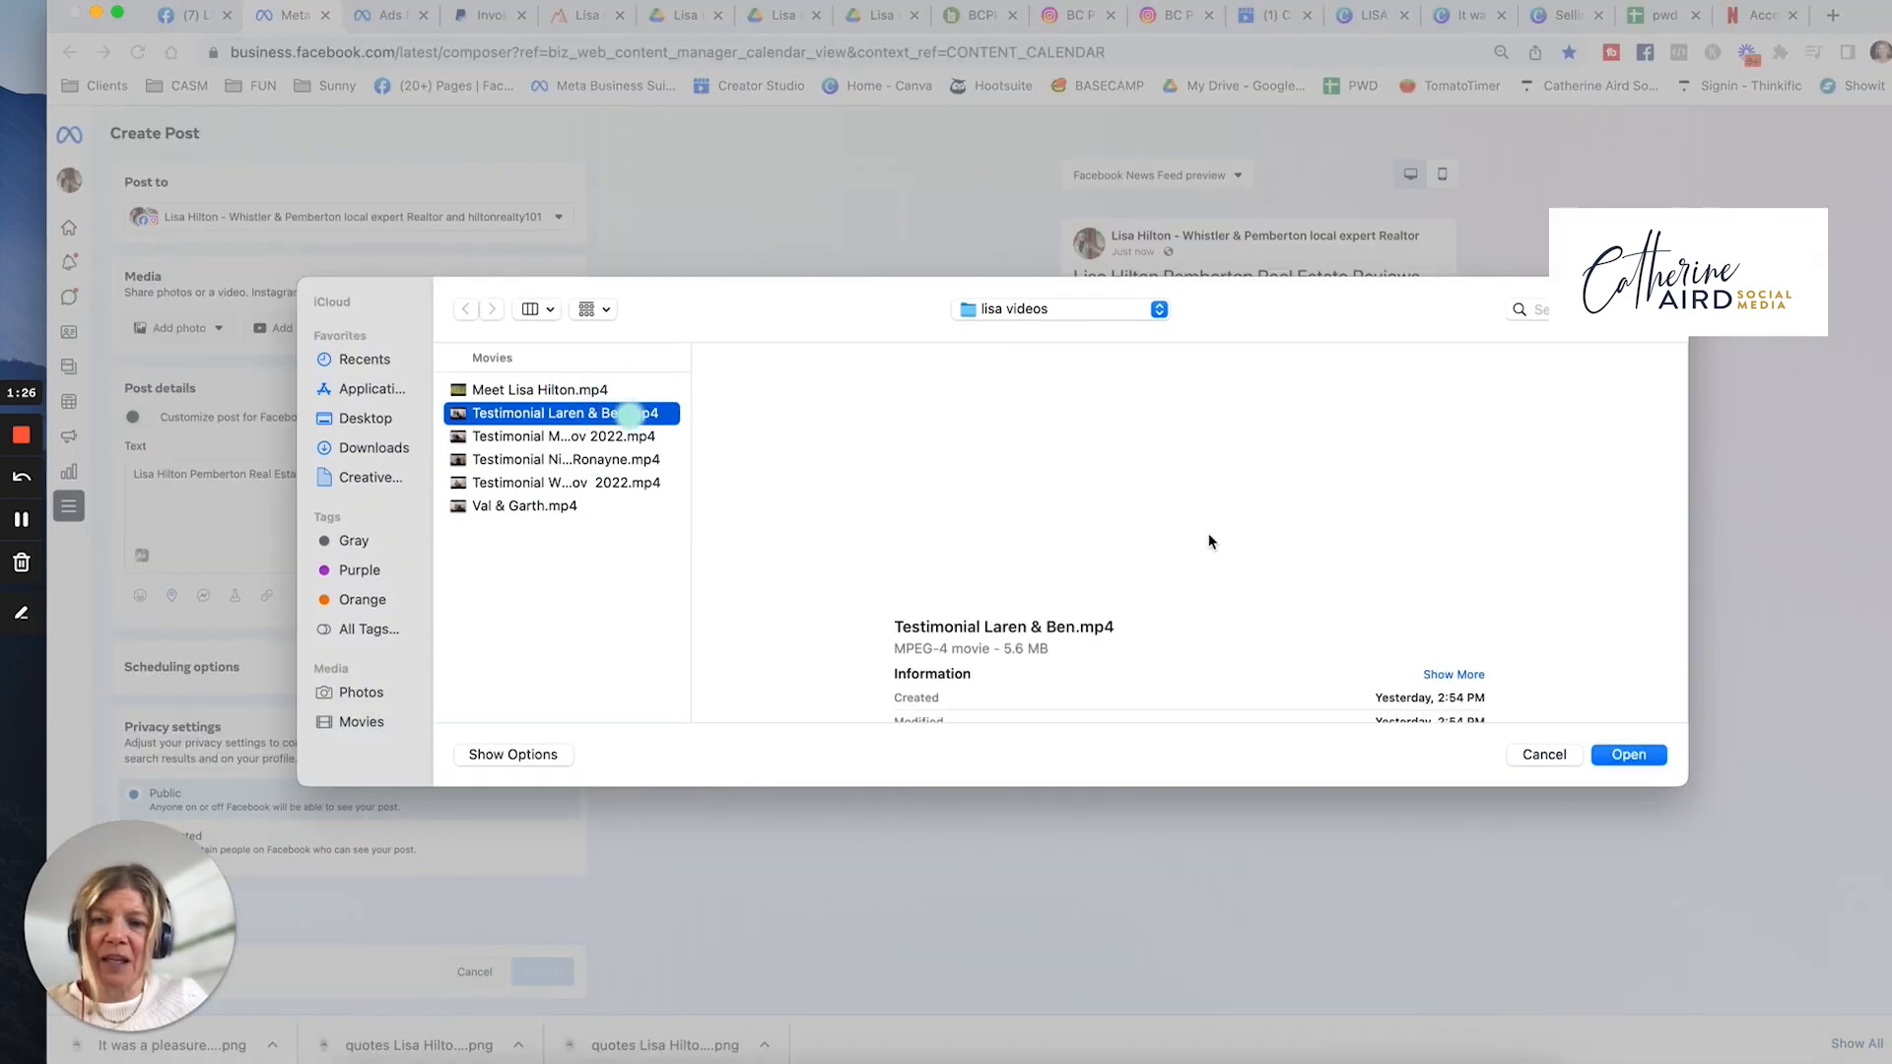
click(1627, 754)
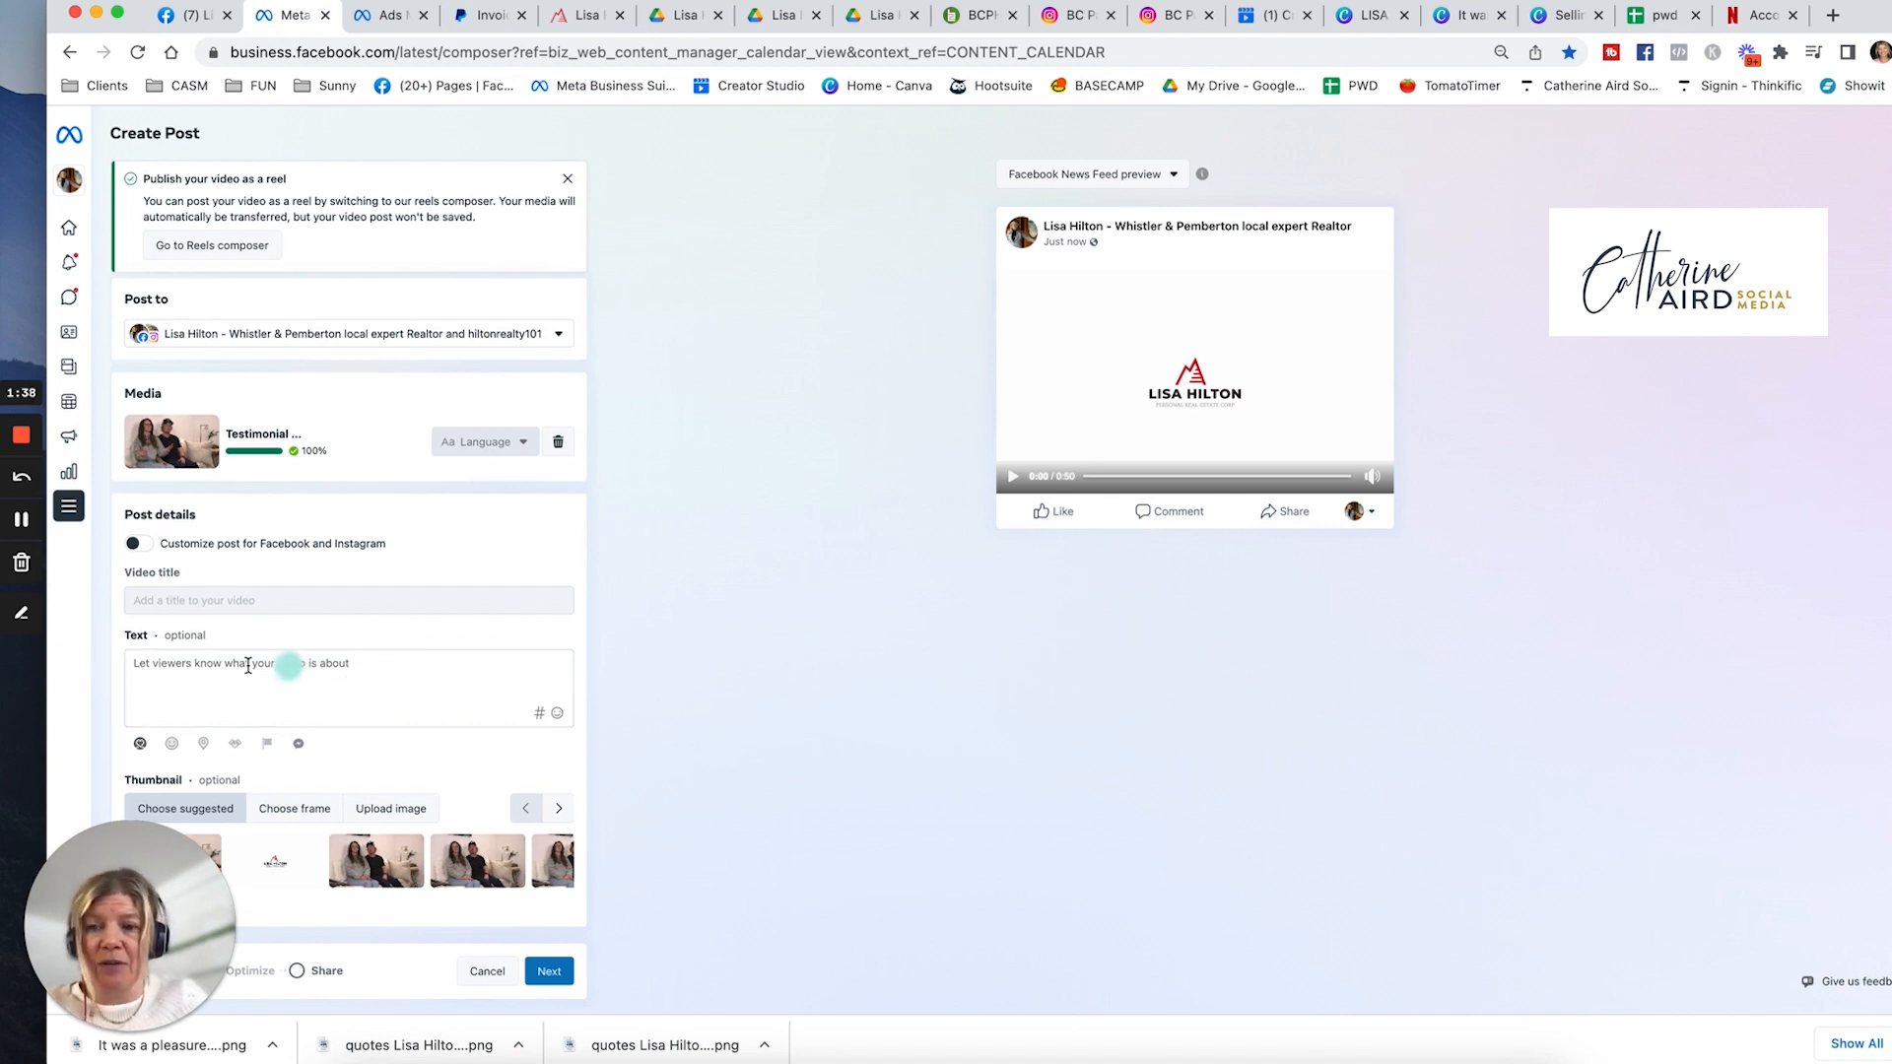
click(222, 682)
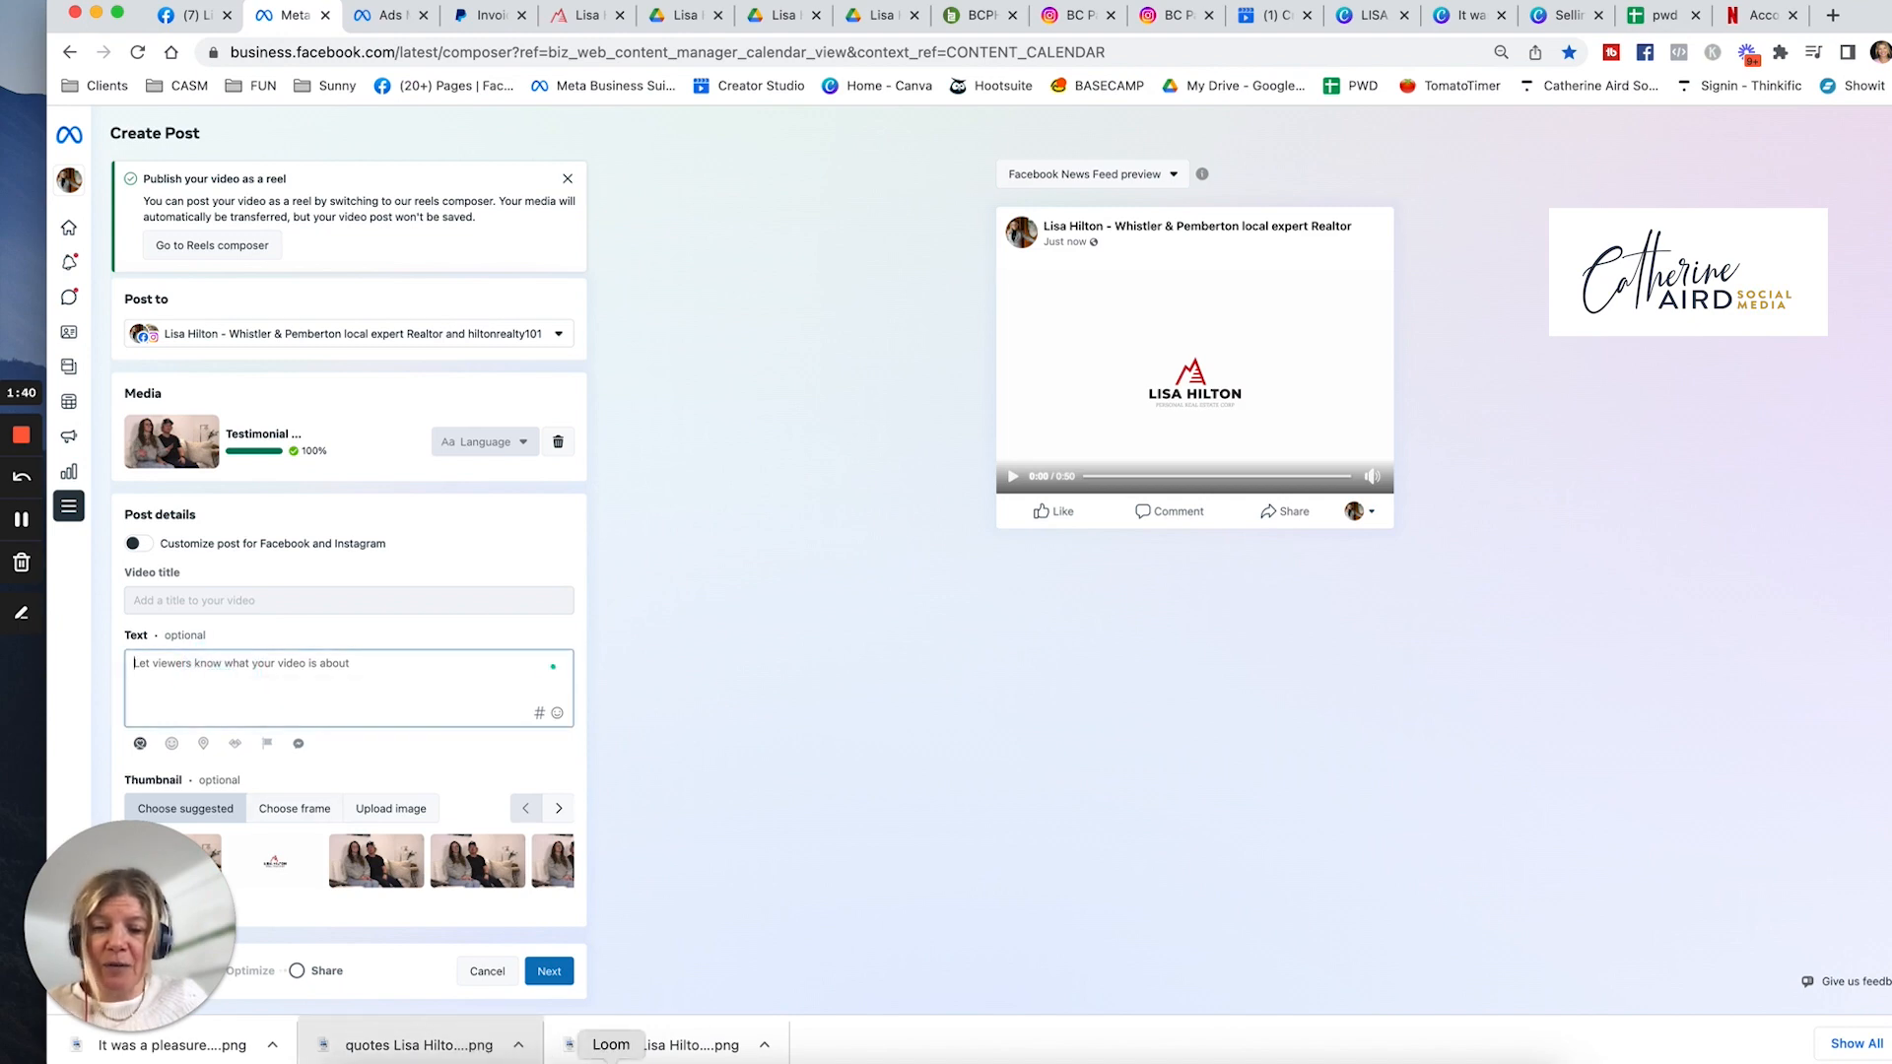
- Paste the thank-you caption with website and hashtags from Notes, adding the clients' names after 'Thank you'
click(664, 1061)
click(896, 473)
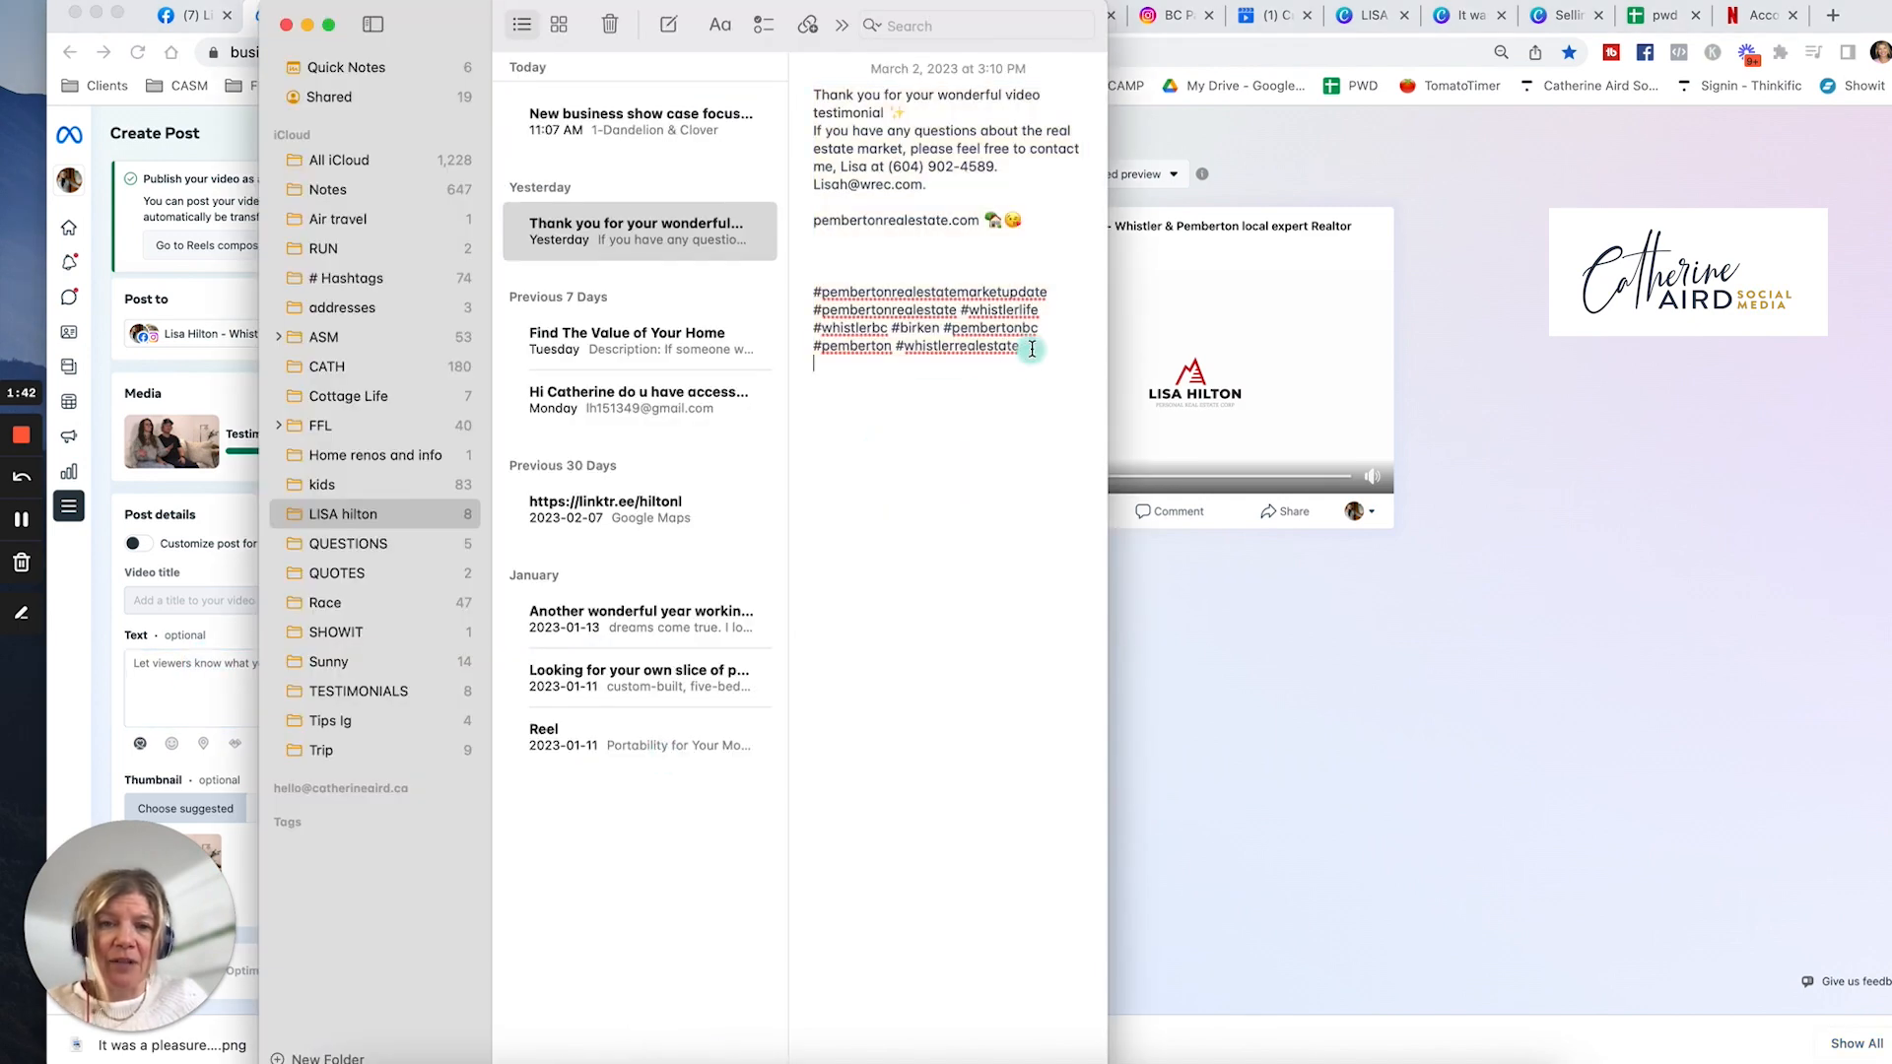
drag(1026, 340, 804, 92)
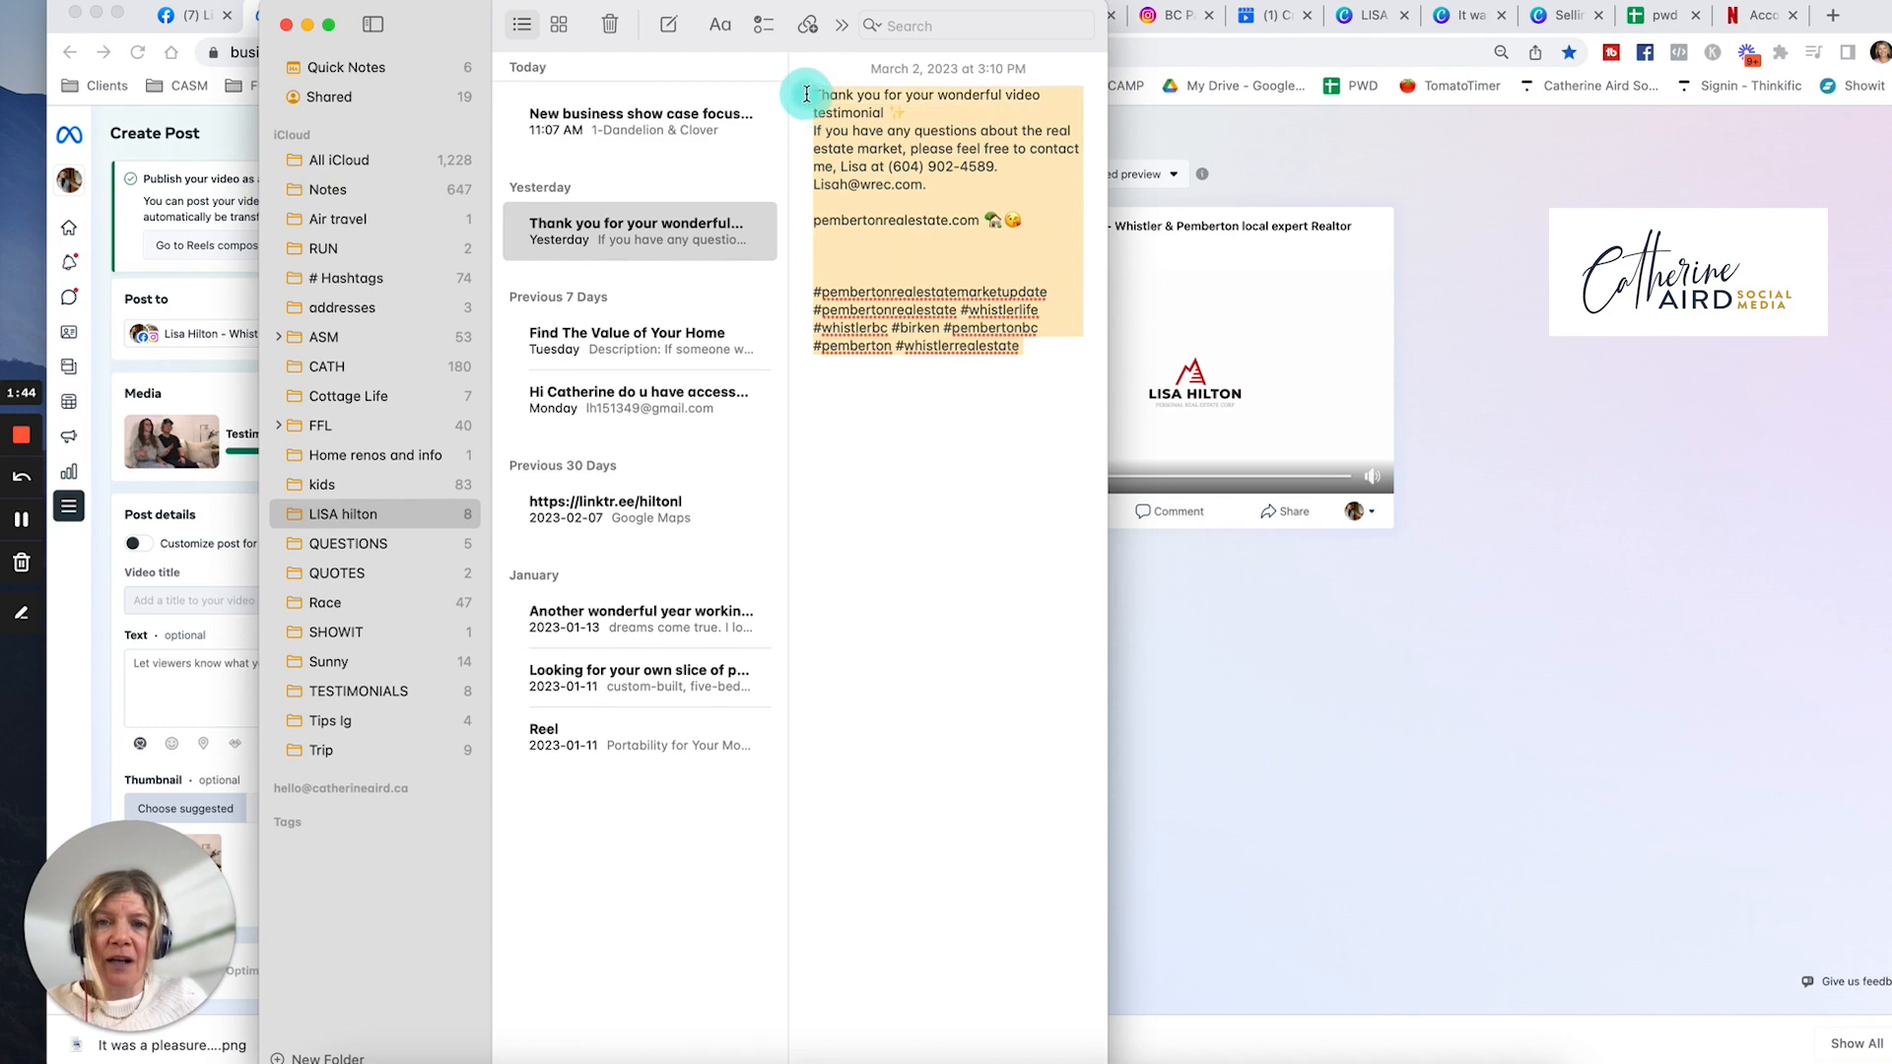
key(super+c)
click(177, 676)
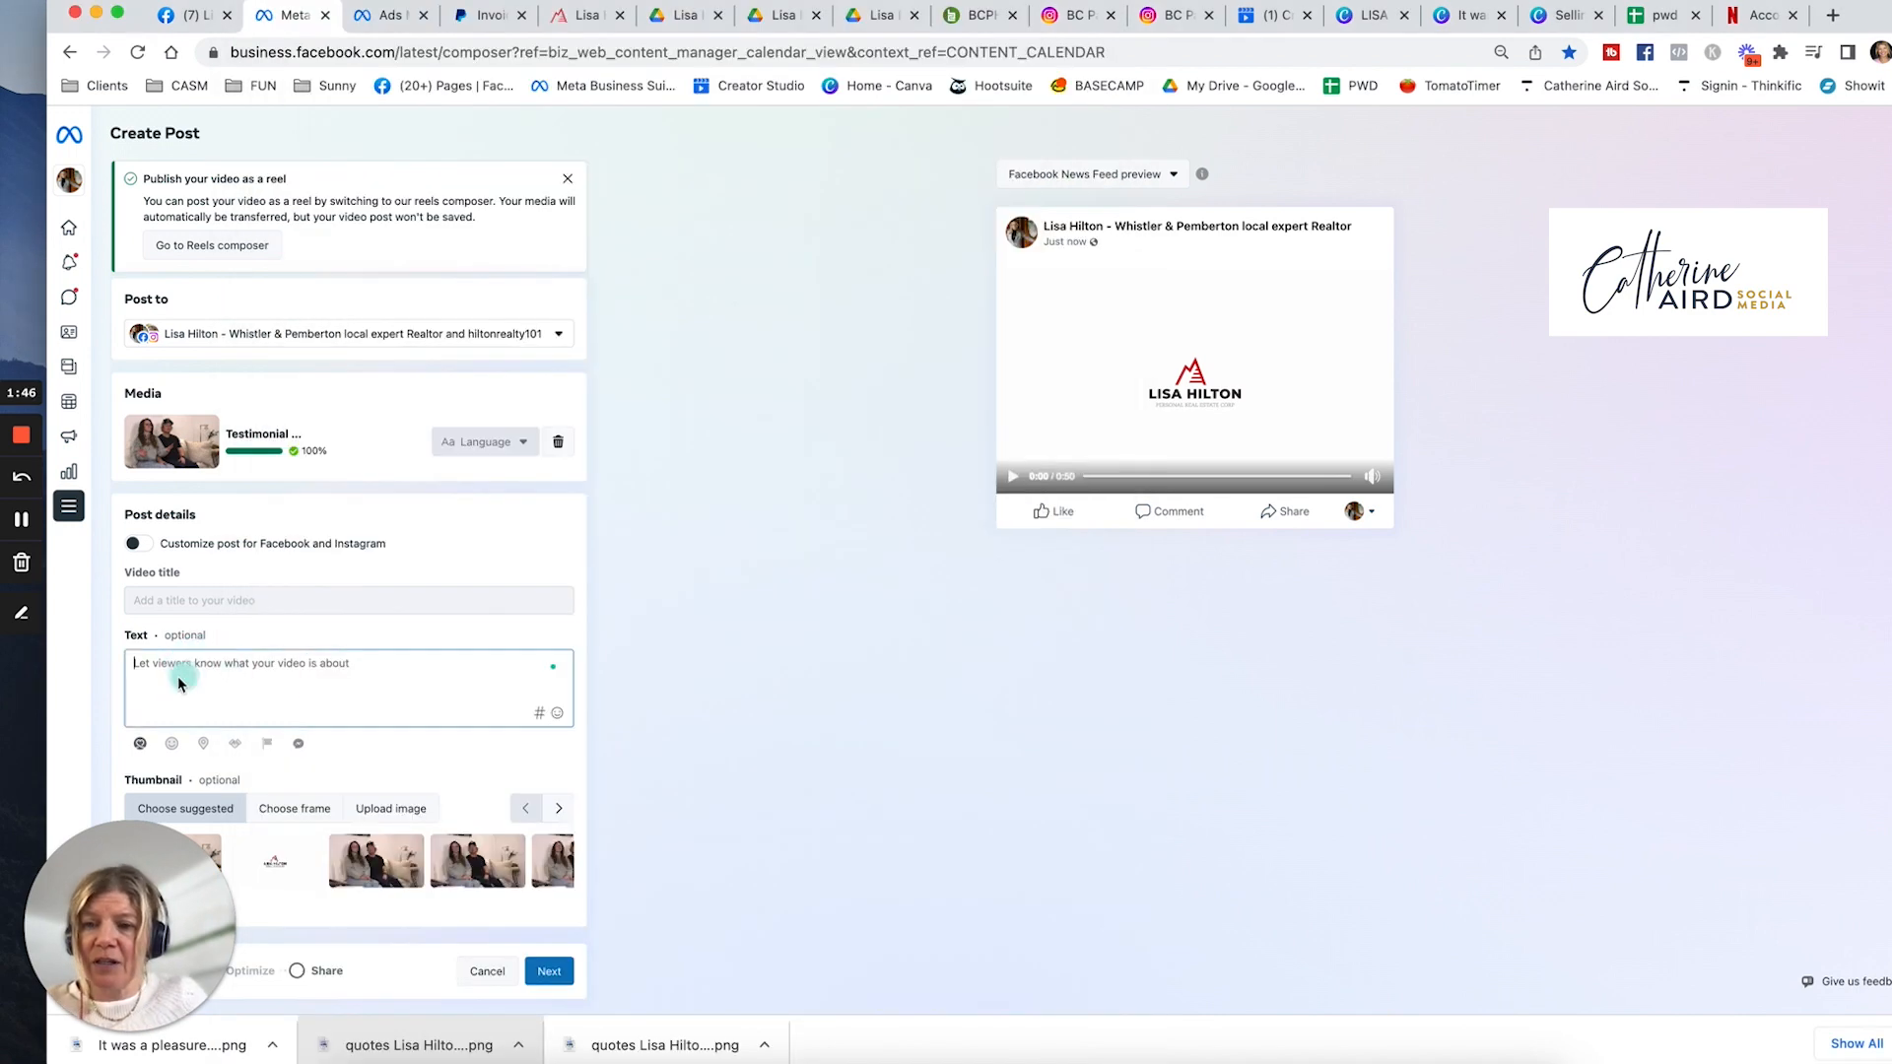
key(super+v)
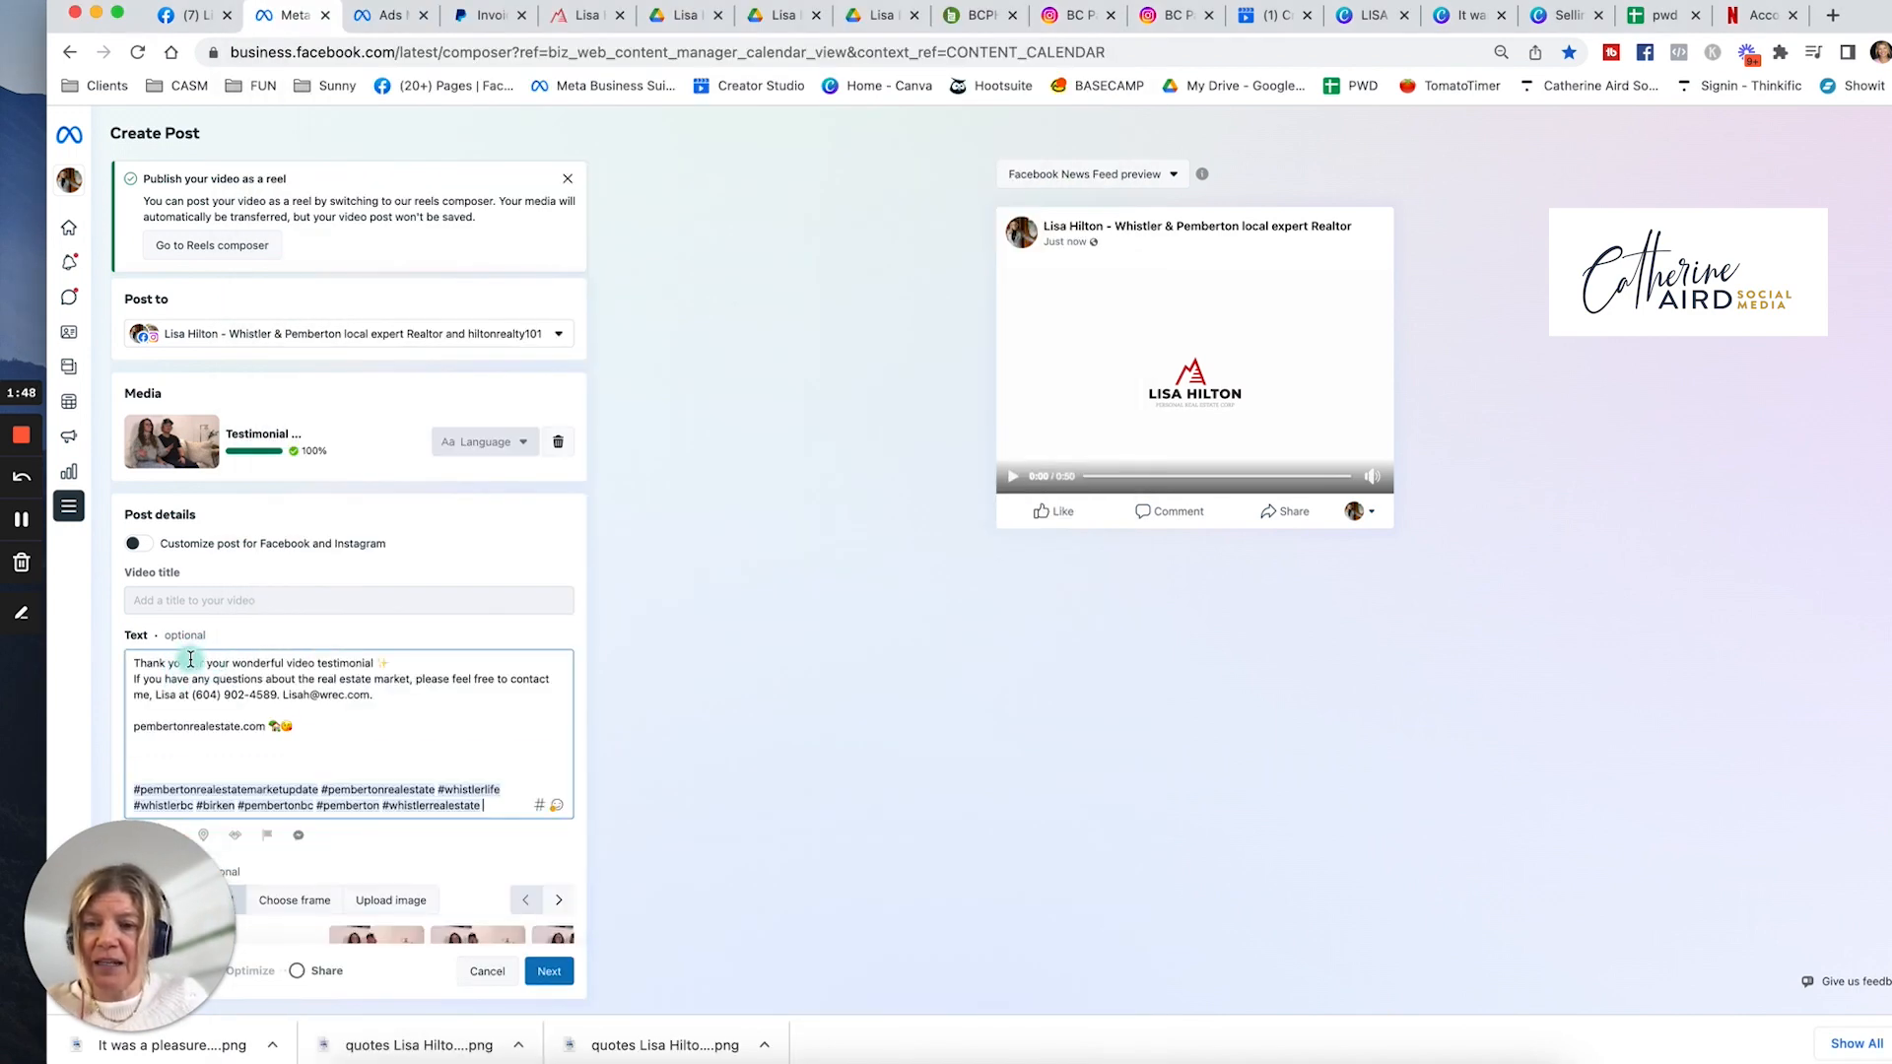
text(Lauren &)
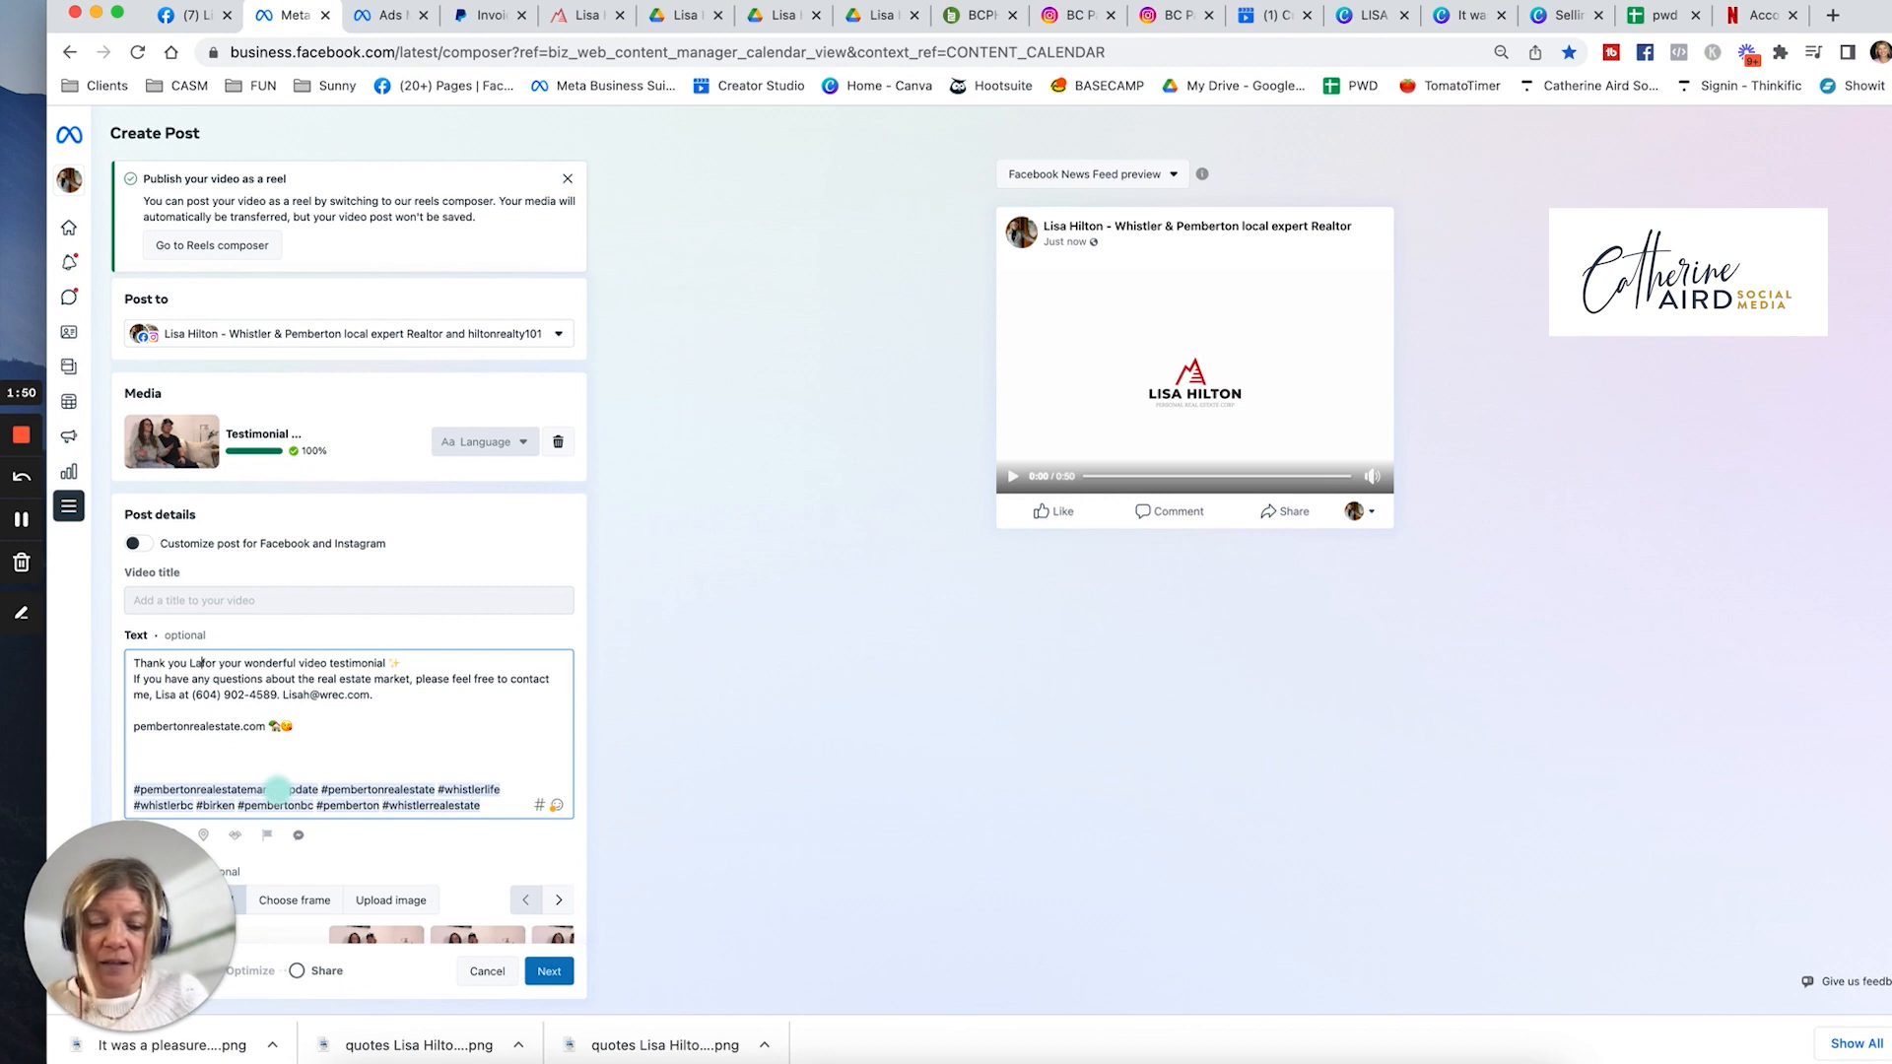
text( Ben)
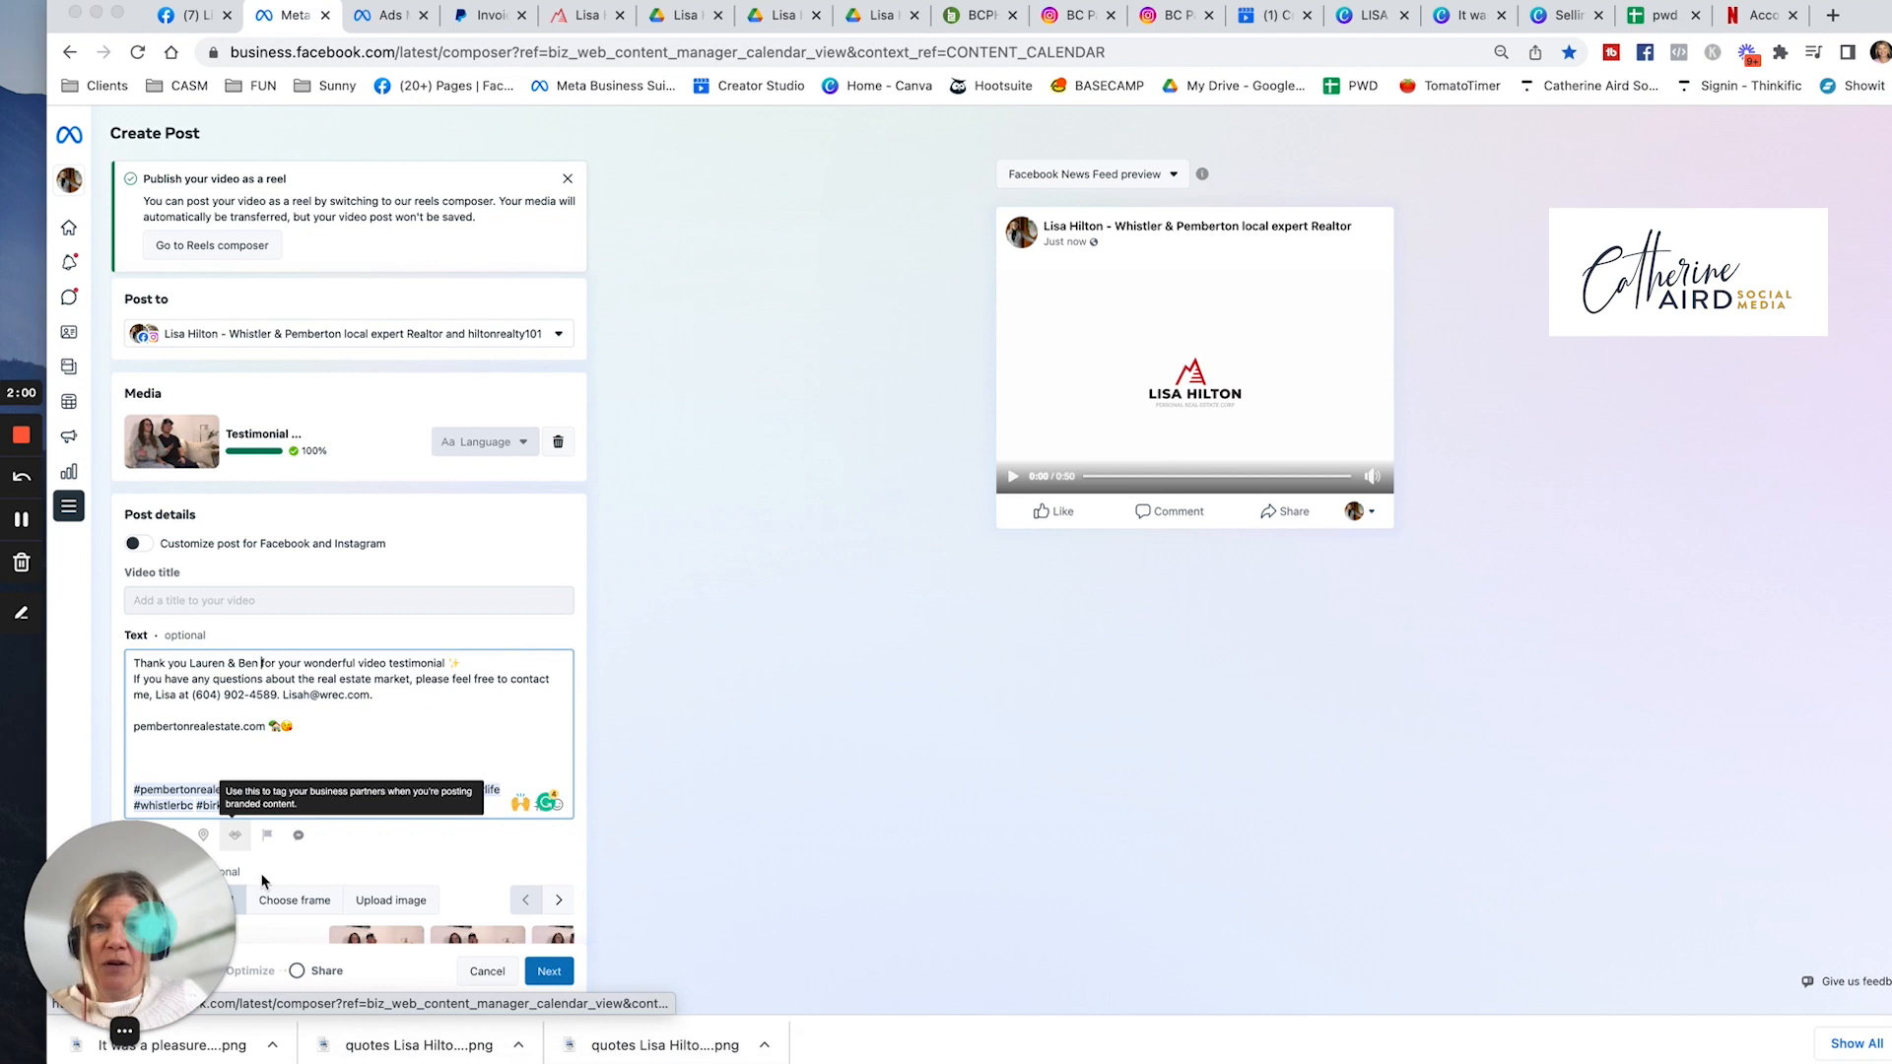
drag(151, 924, 759, 773)
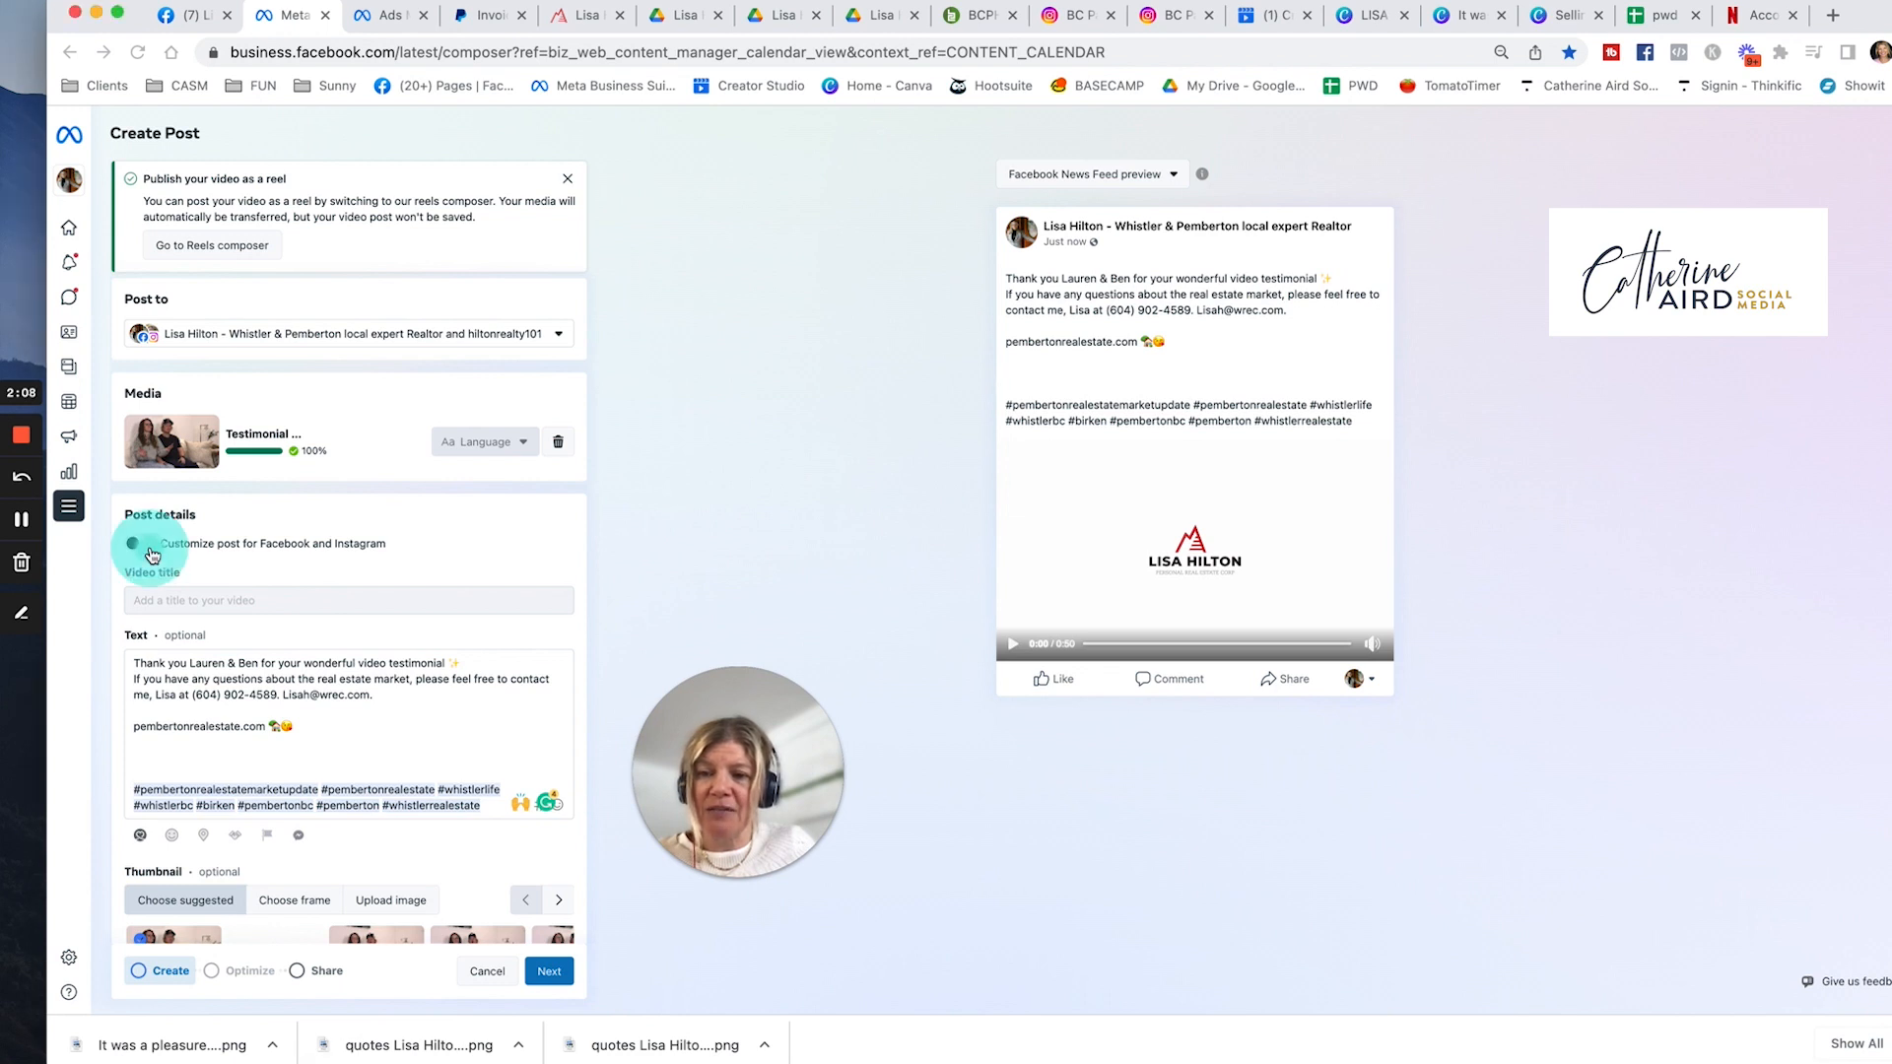
- Customize per platform and title the Facebook video with the realtor's name and 'Real Estate Testimonial'
click(261, 663)
click(136, 543)
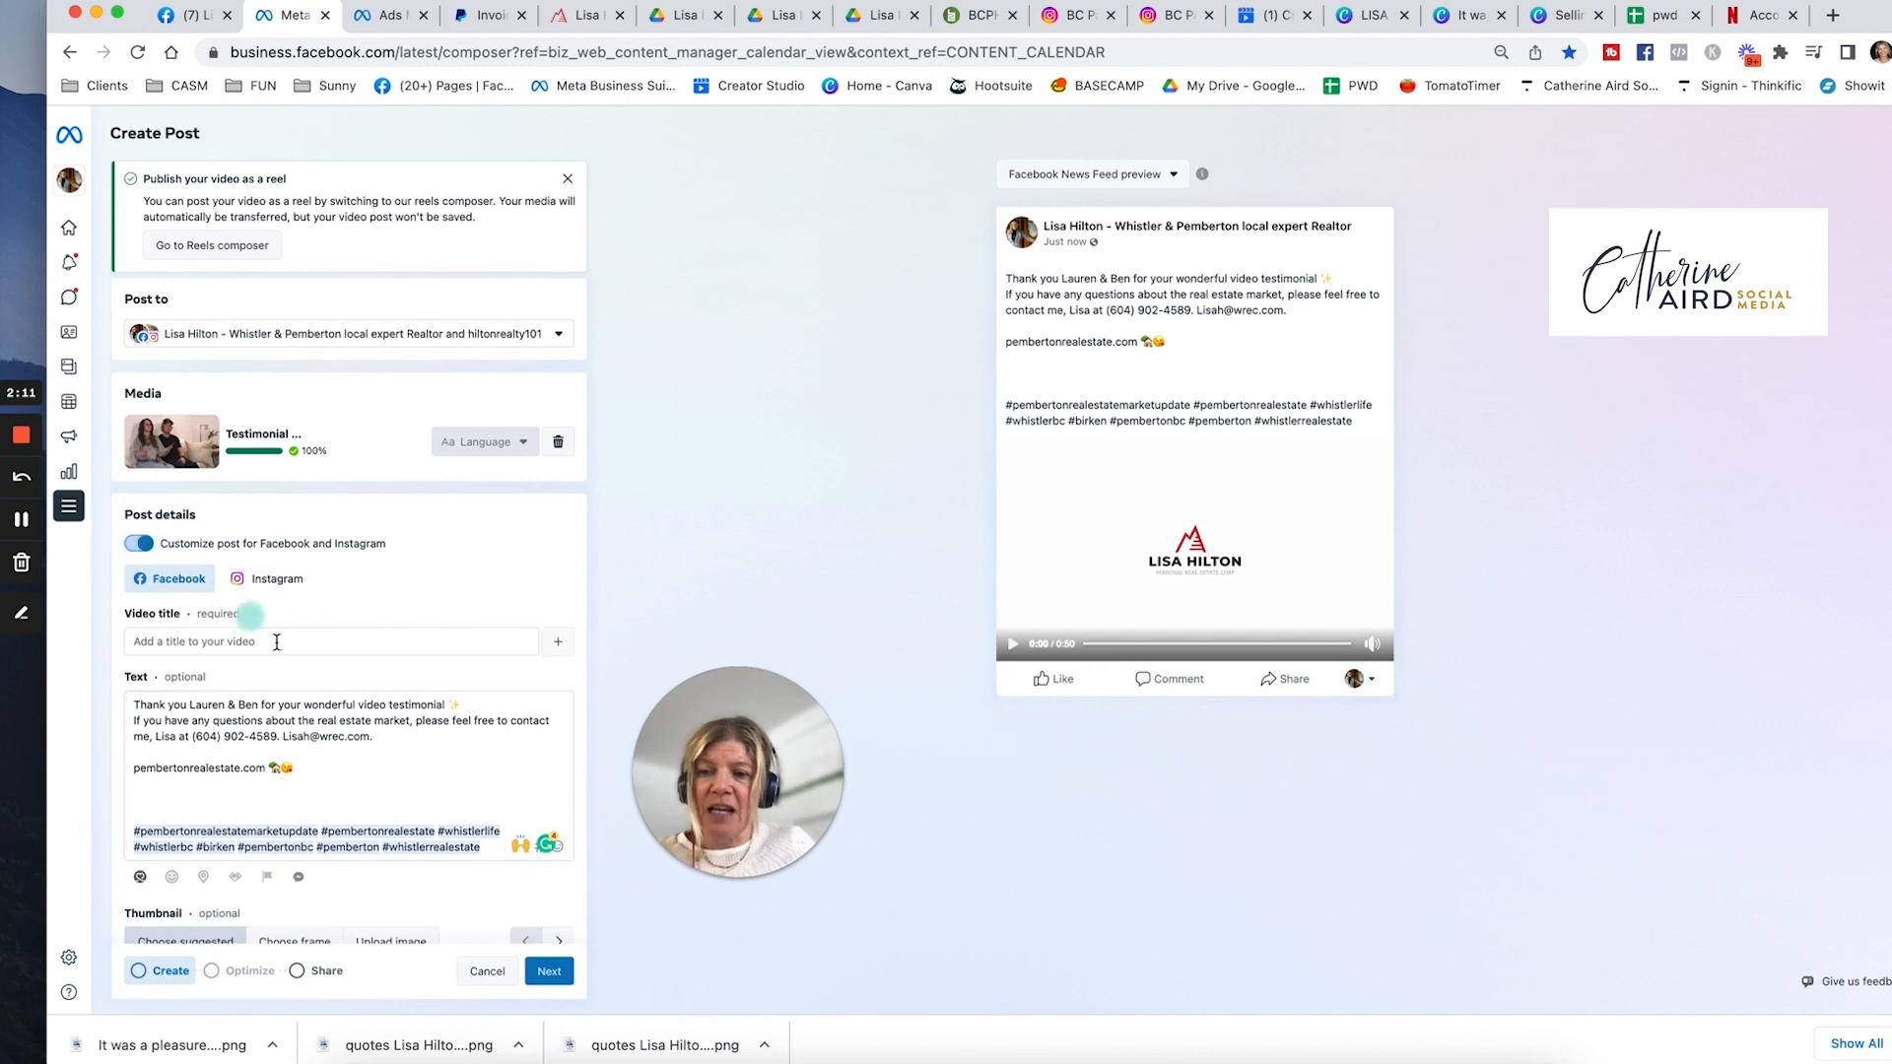
click(159, 646)
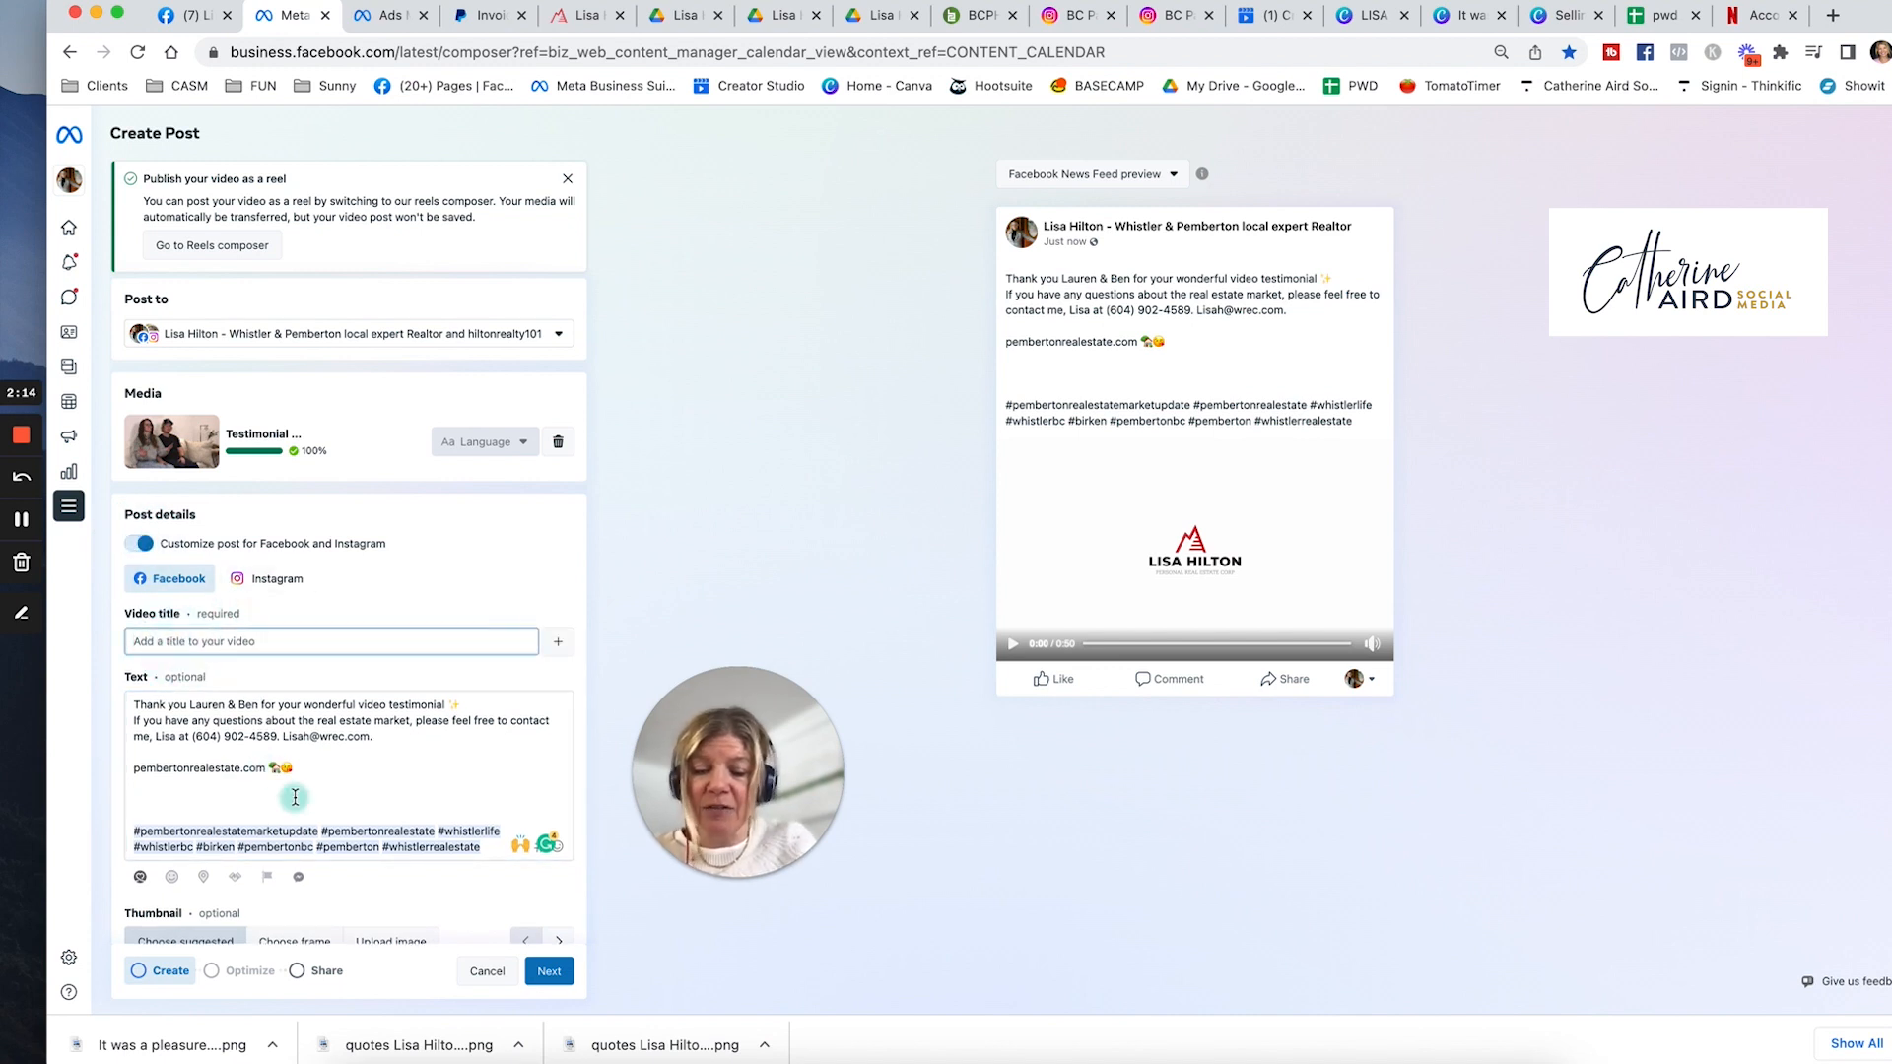
text(Real Estate)
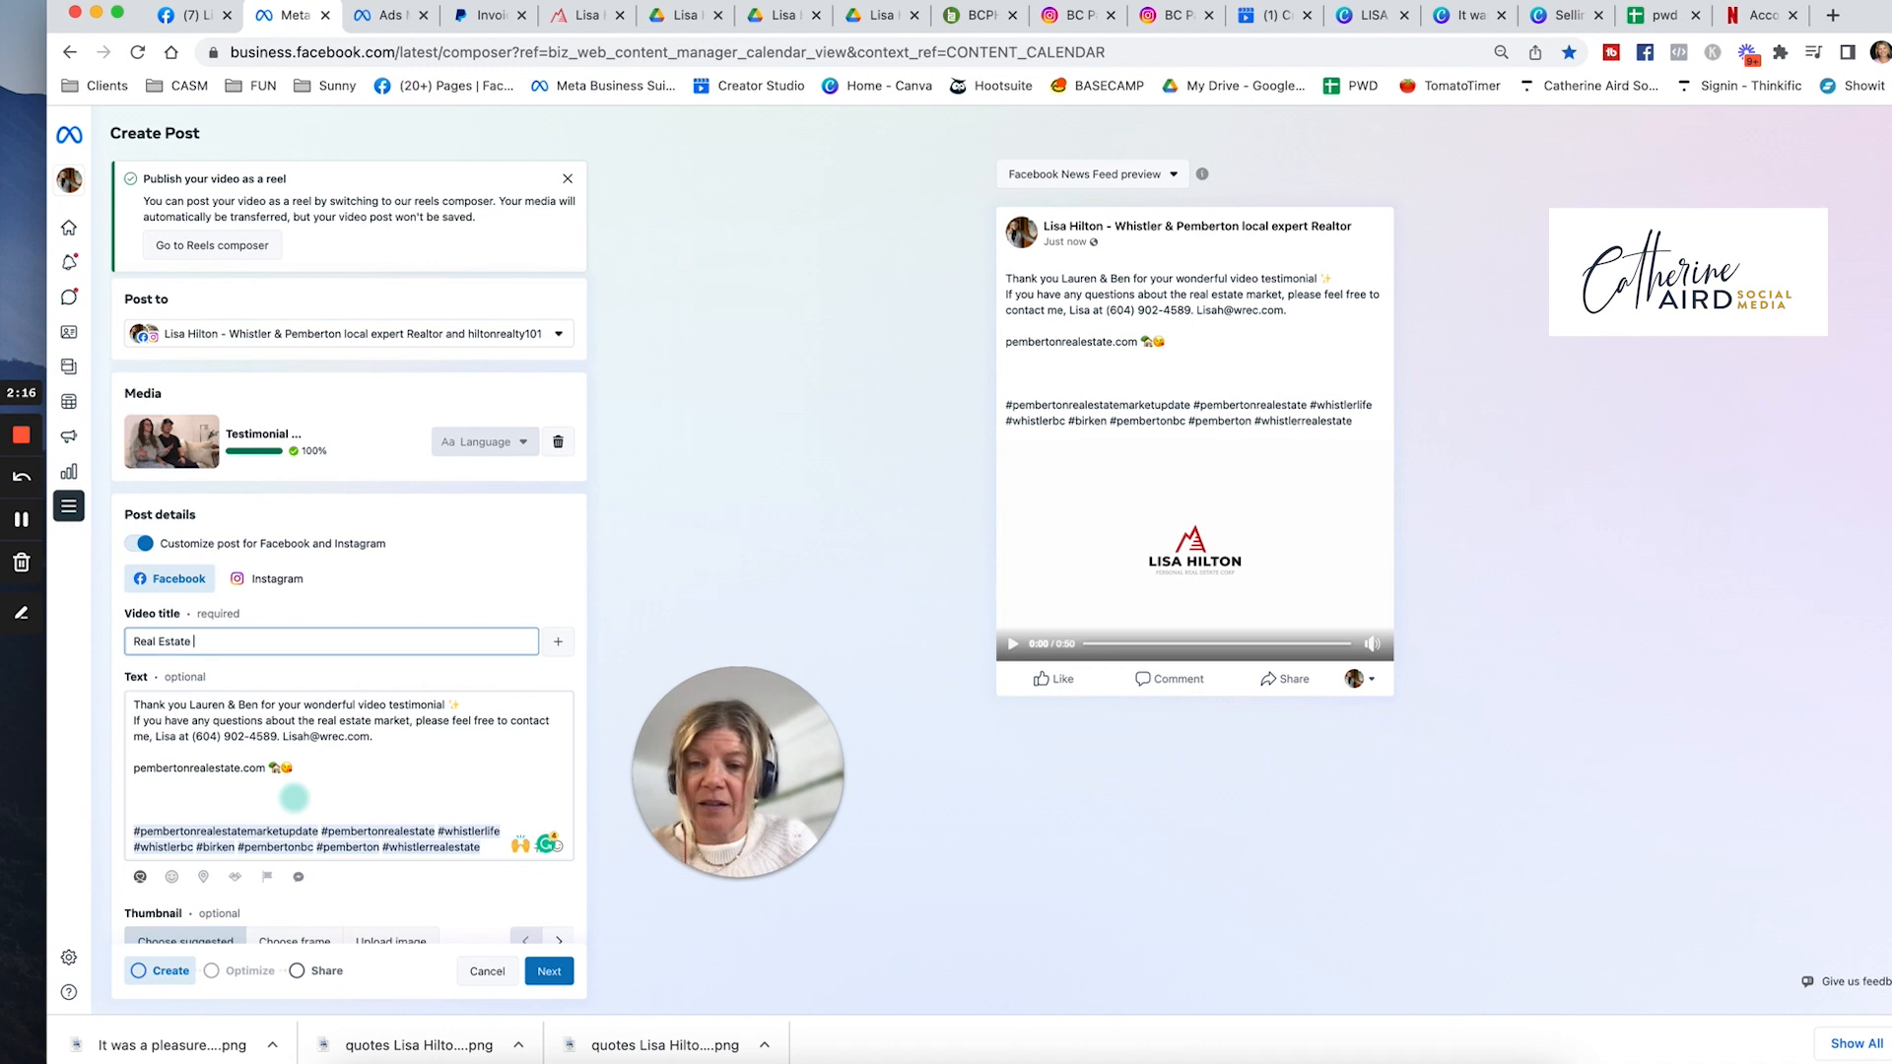
click(137, 646)
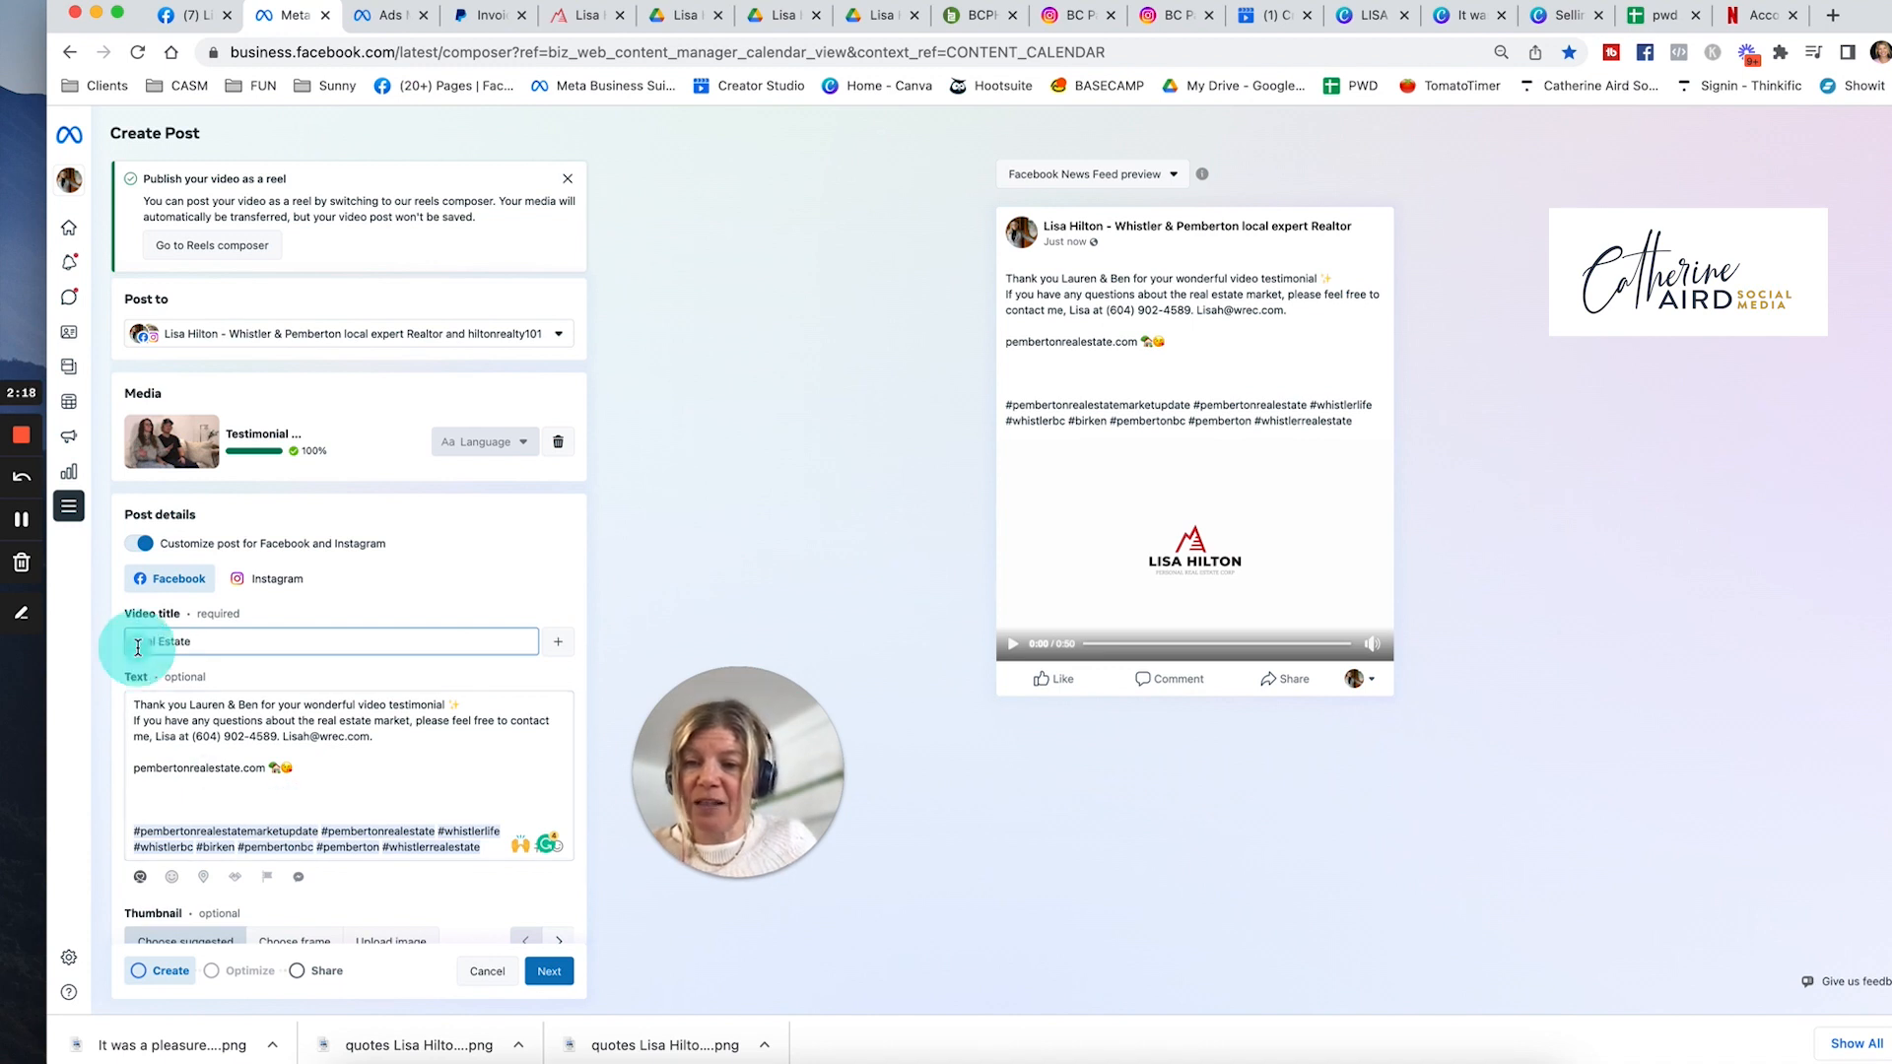
text(L)
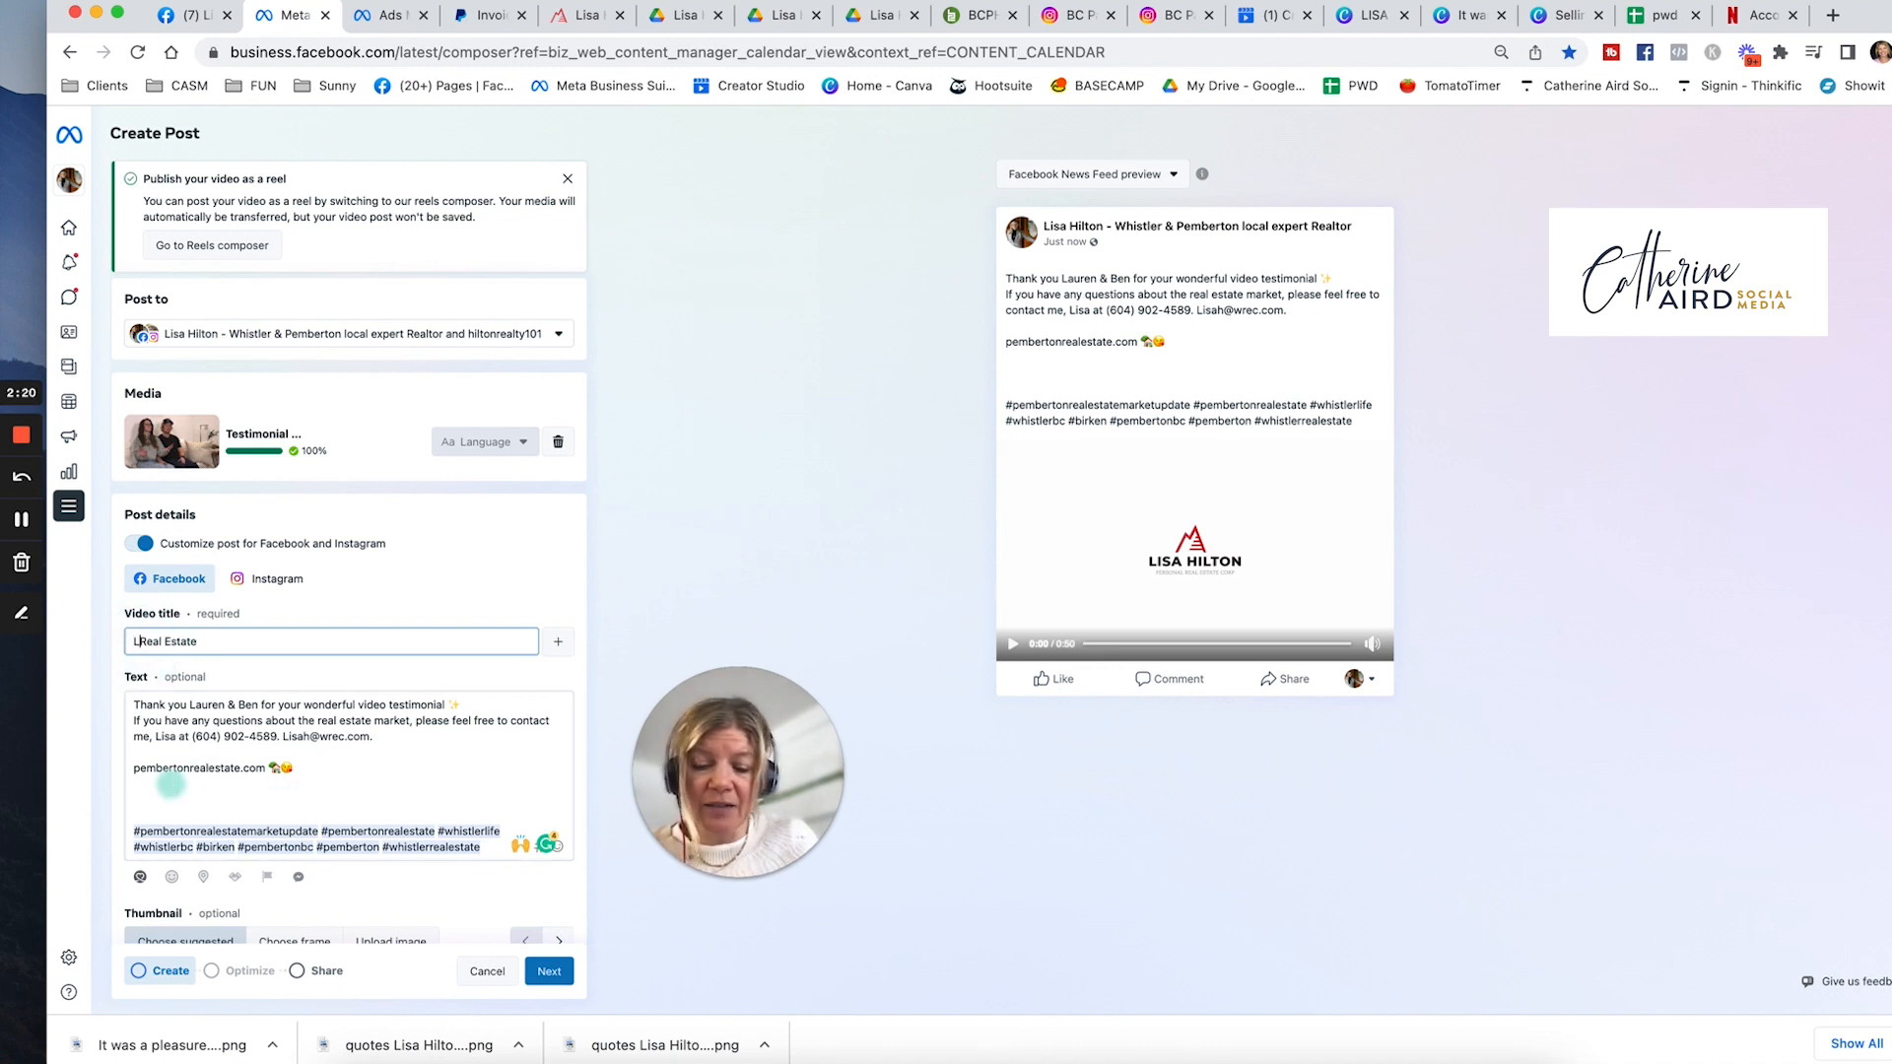
text(isa Hilton)
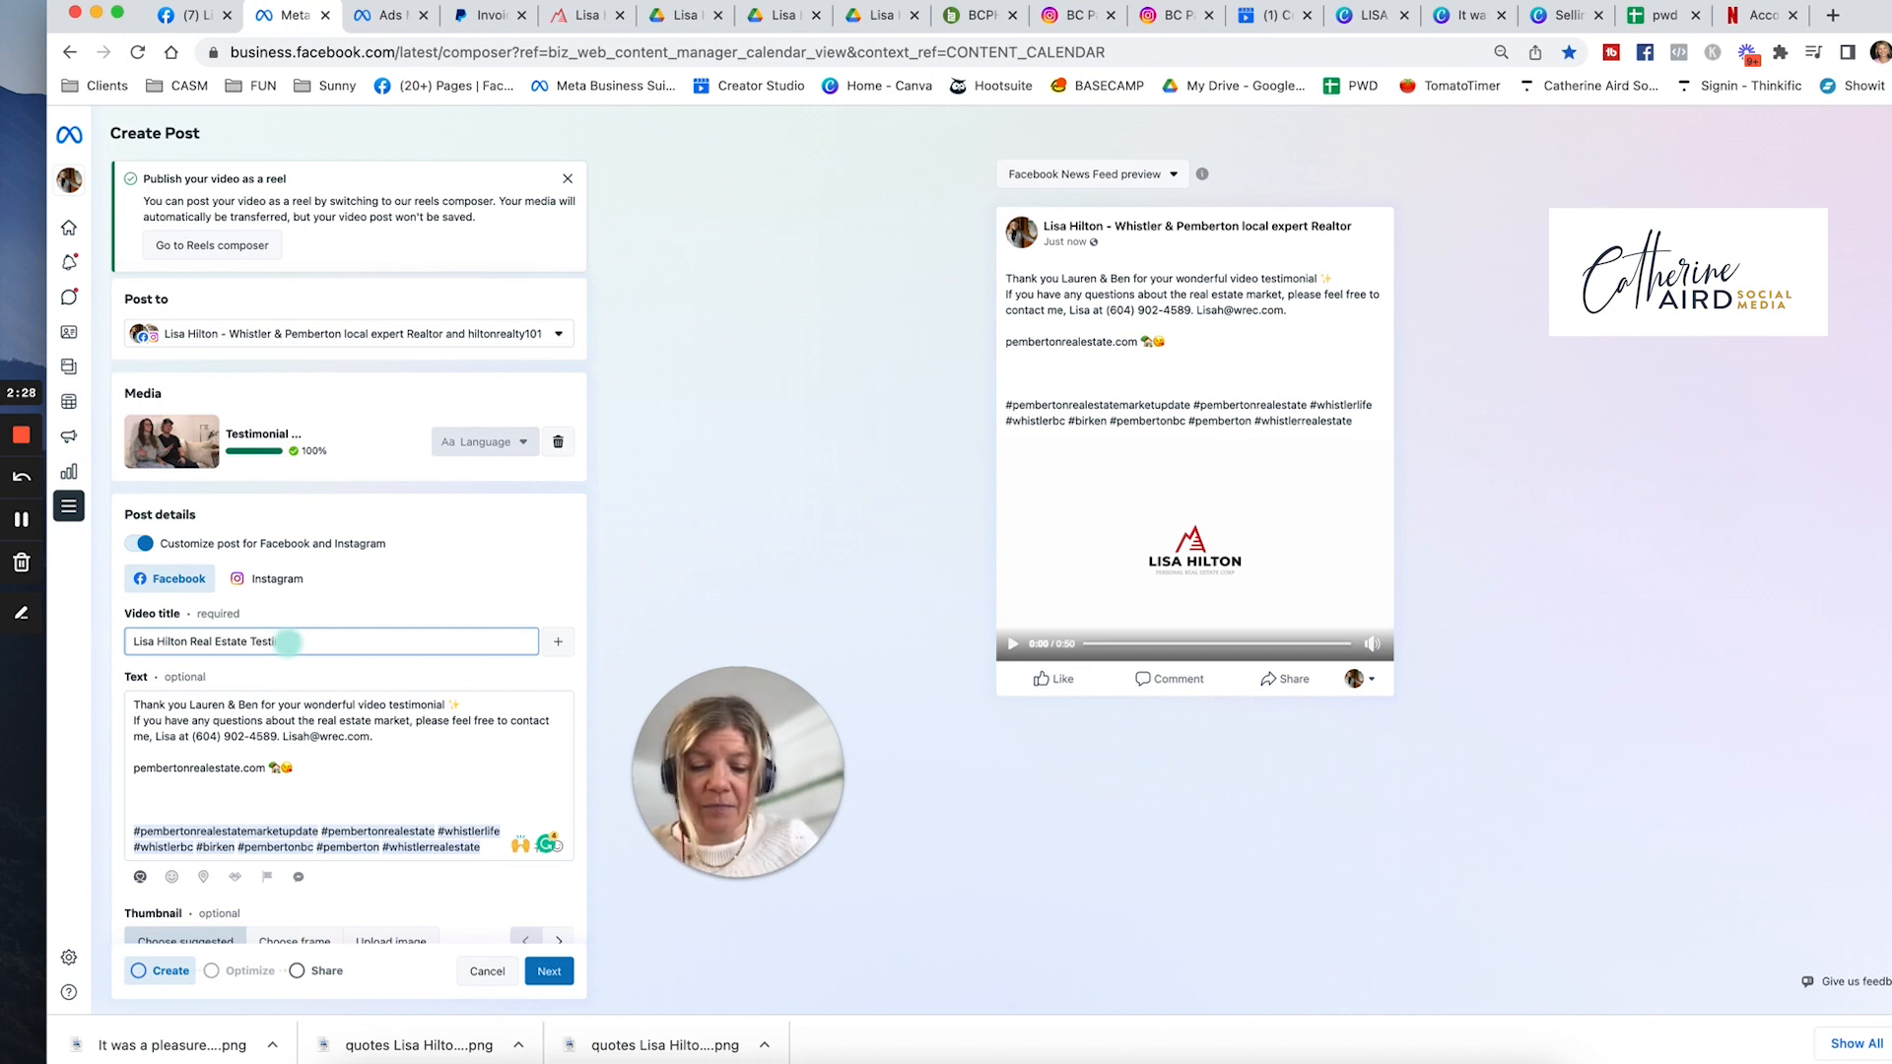
click(558, 641)
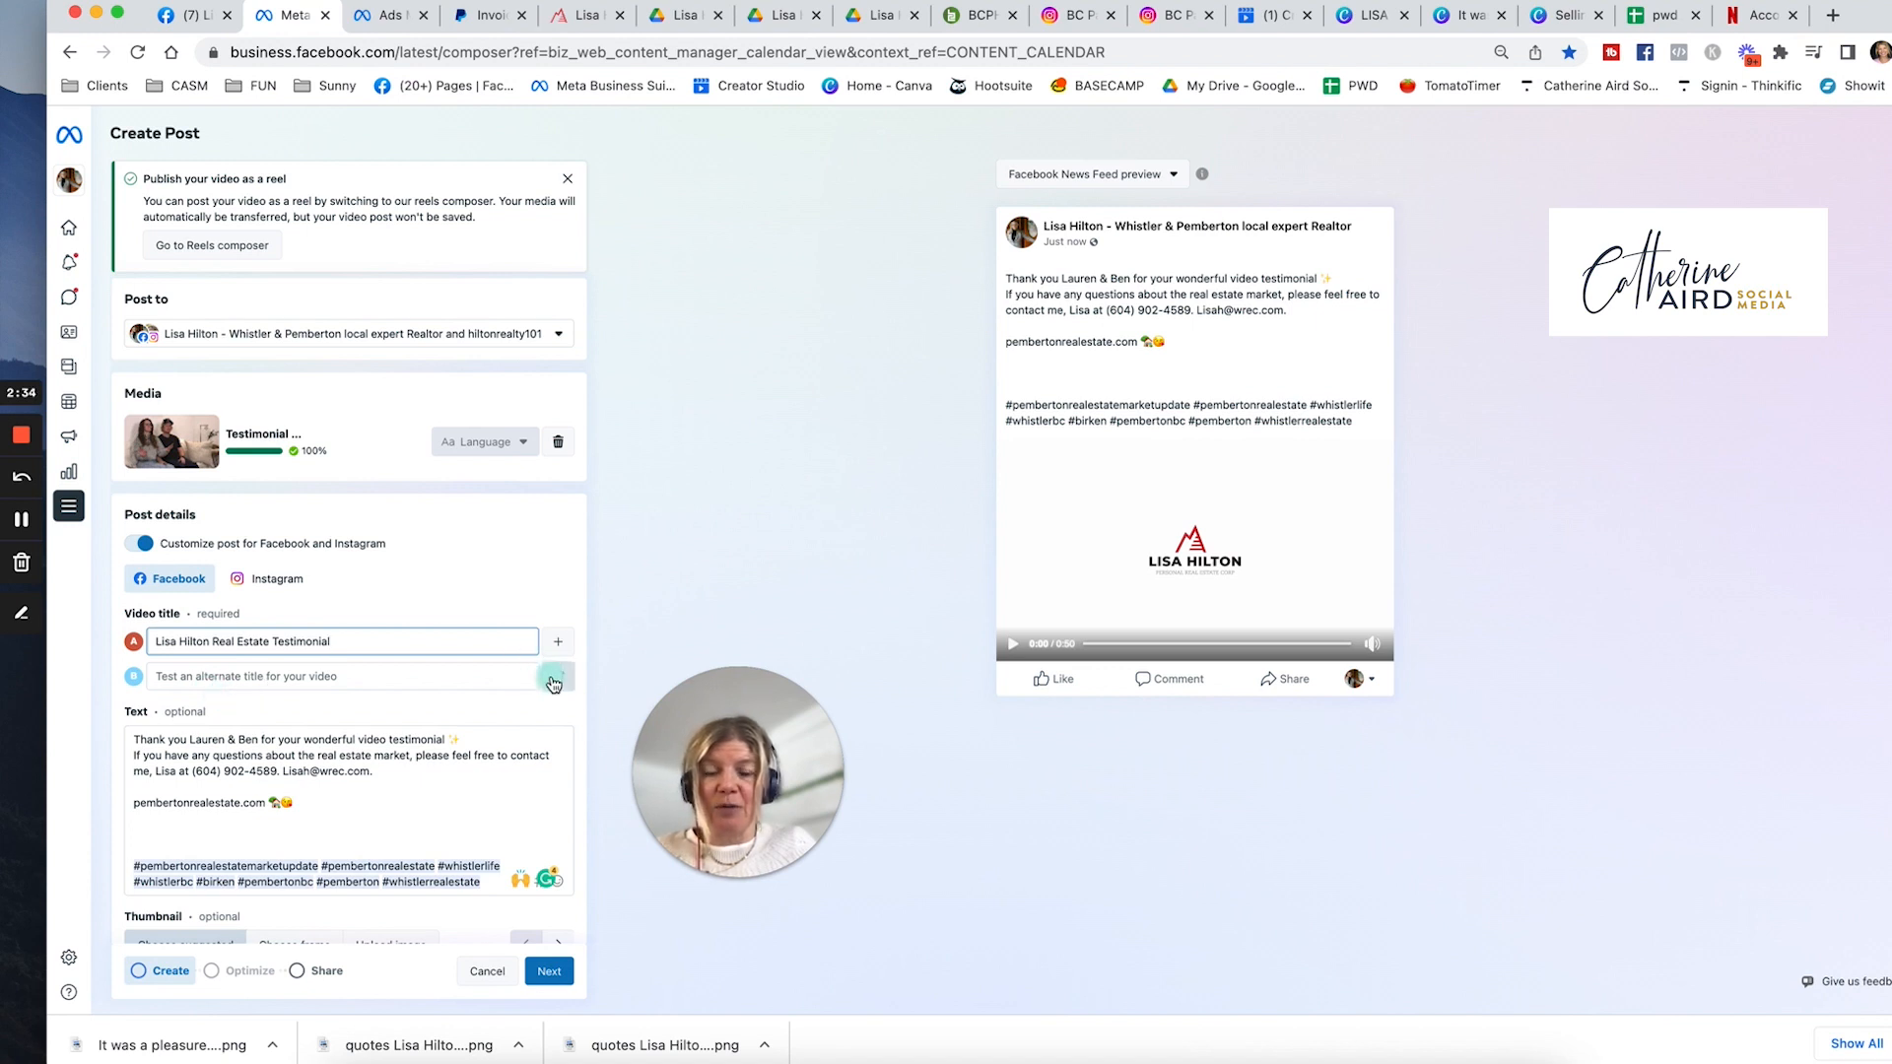
click(558, 680)
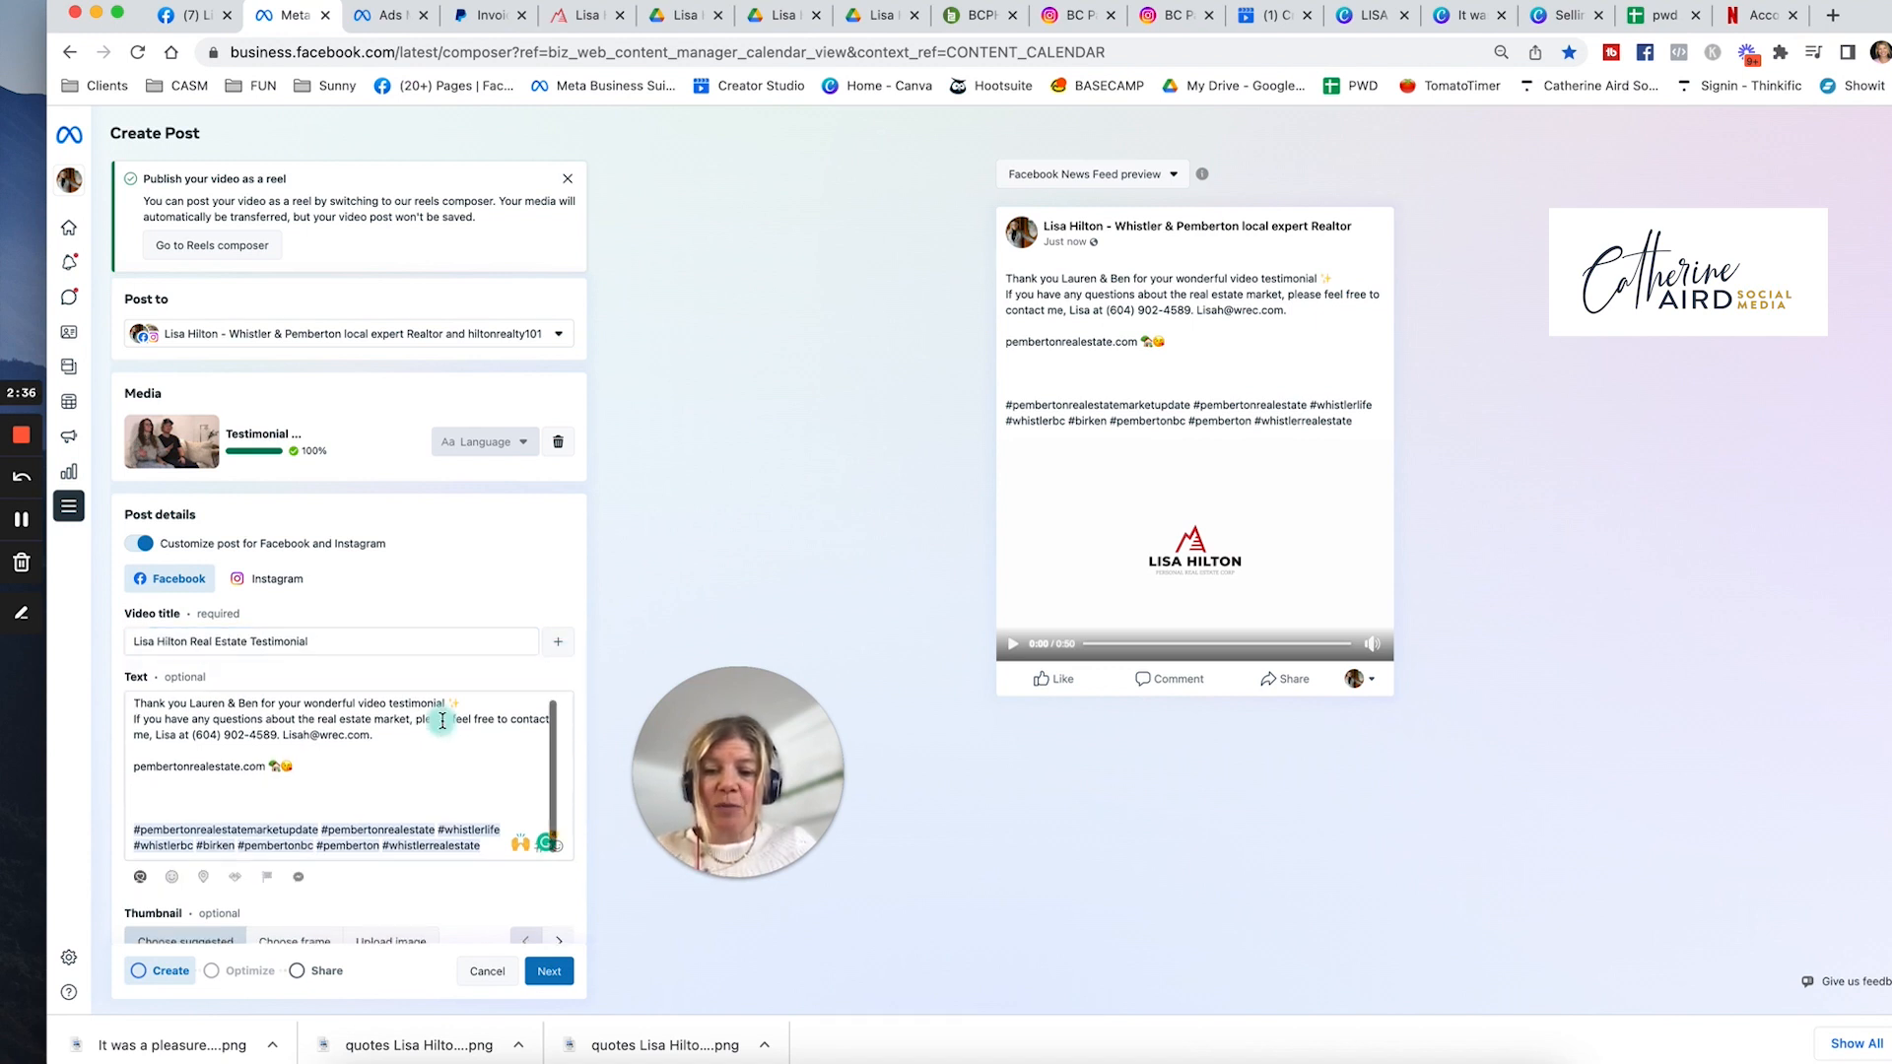
- Turn 'Customize post for Facebook and Instagram' off and back on
scroll(433, 818, down, 2)
scroll(433, 820, up, 2)
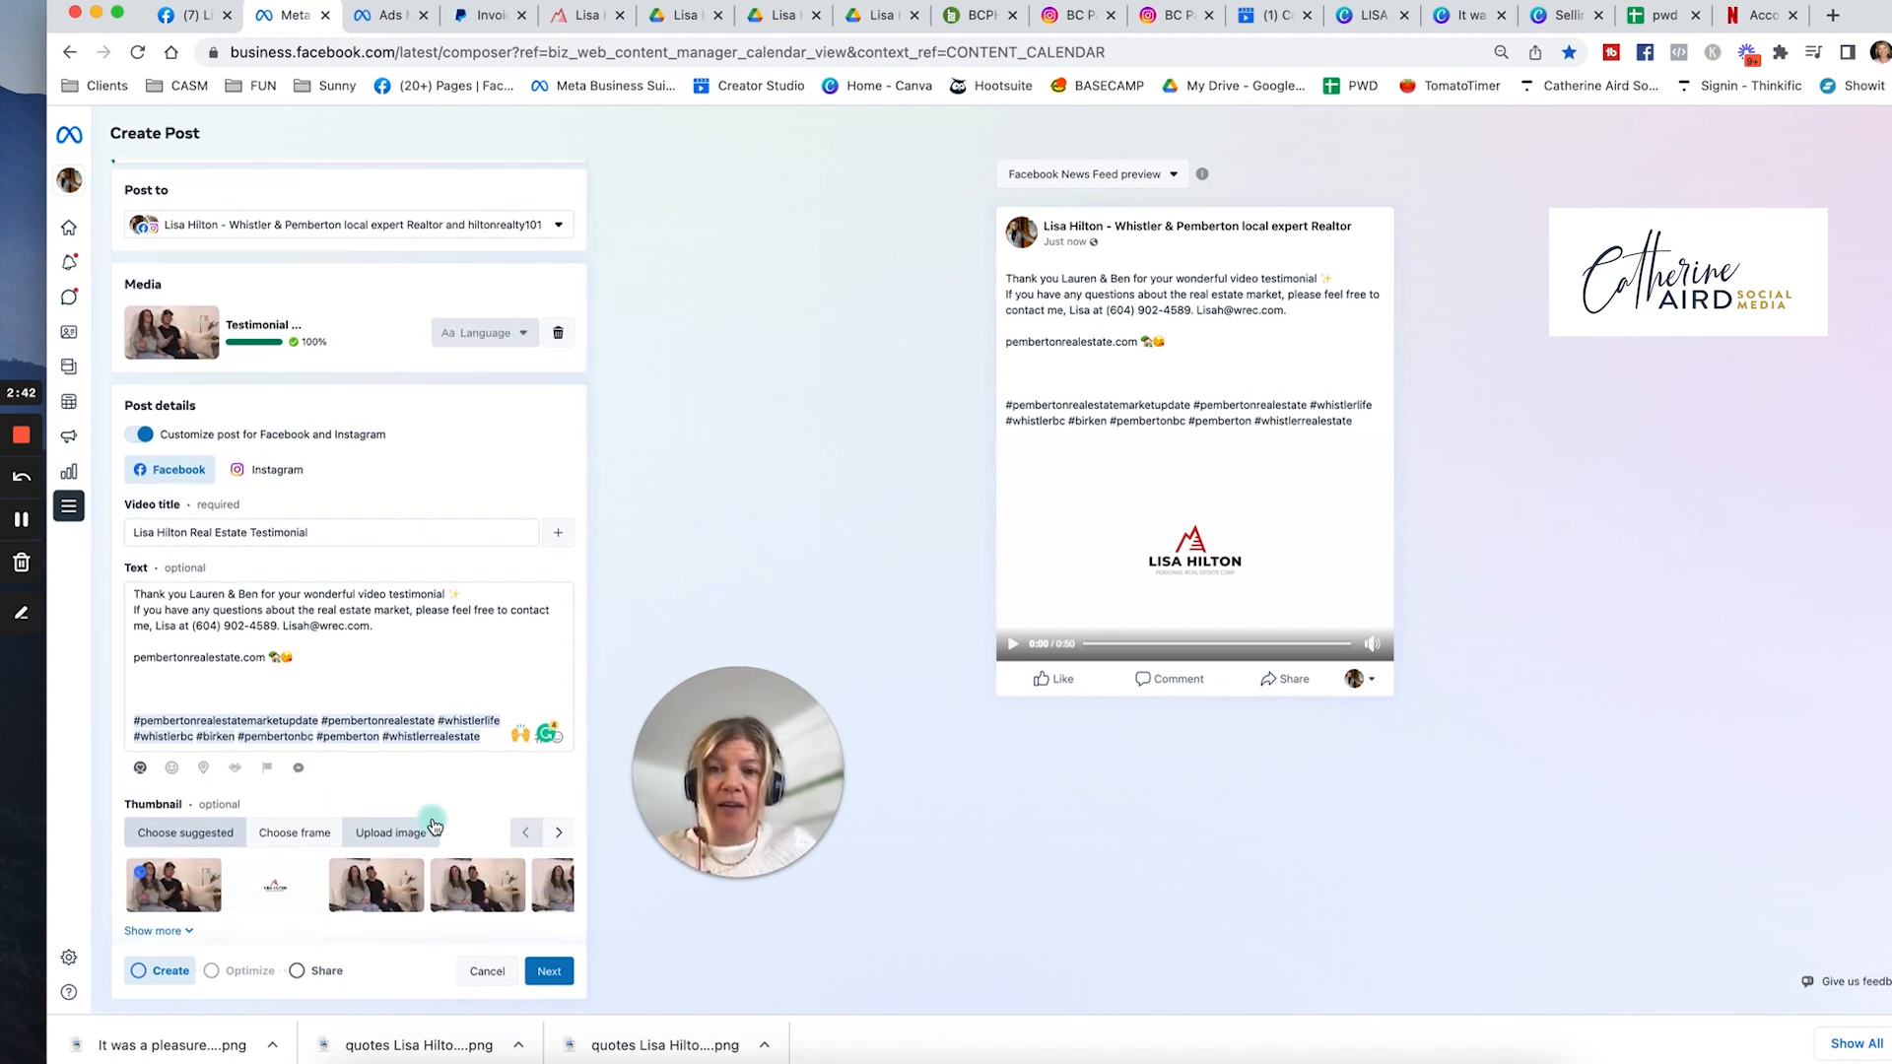
scroll(434, 826, up, 2)
scroll(434, 826, down, 2)
scroll(434, 826, up, 2)
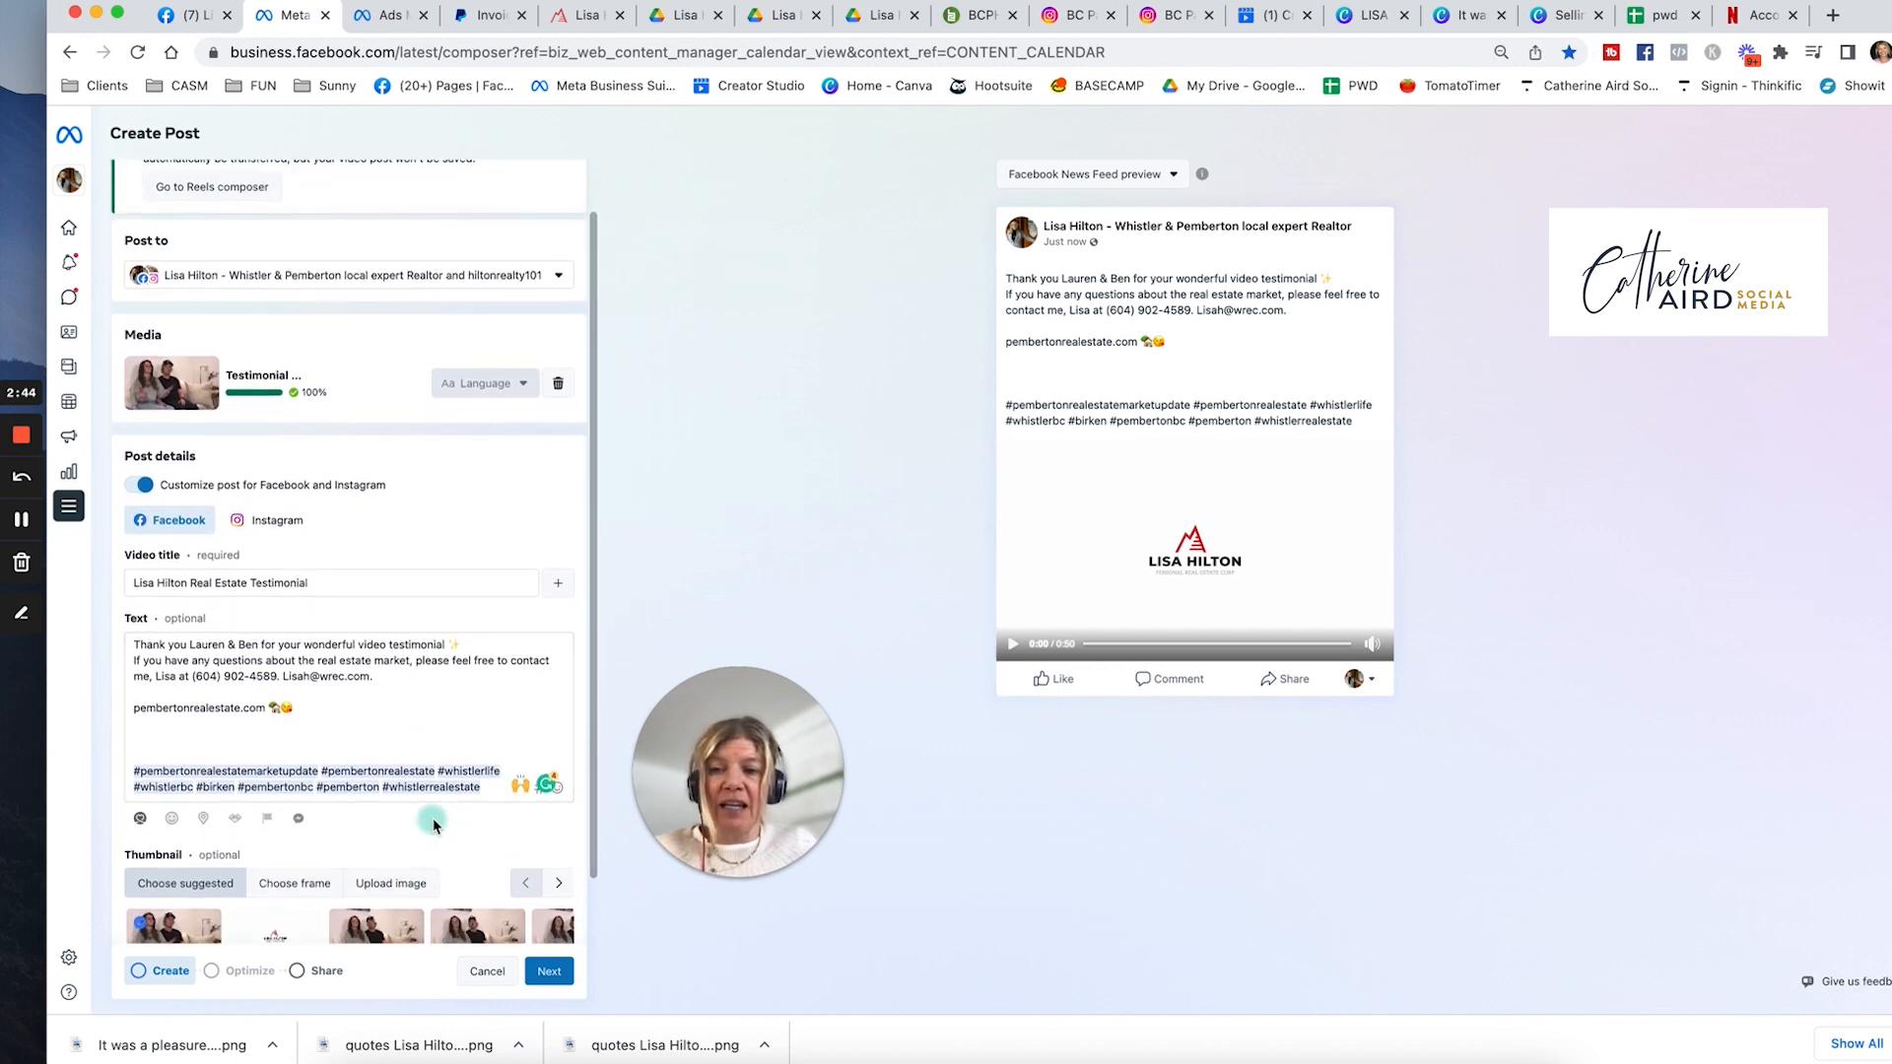
click(139, 485)
scroll(338, 629, down, 1)
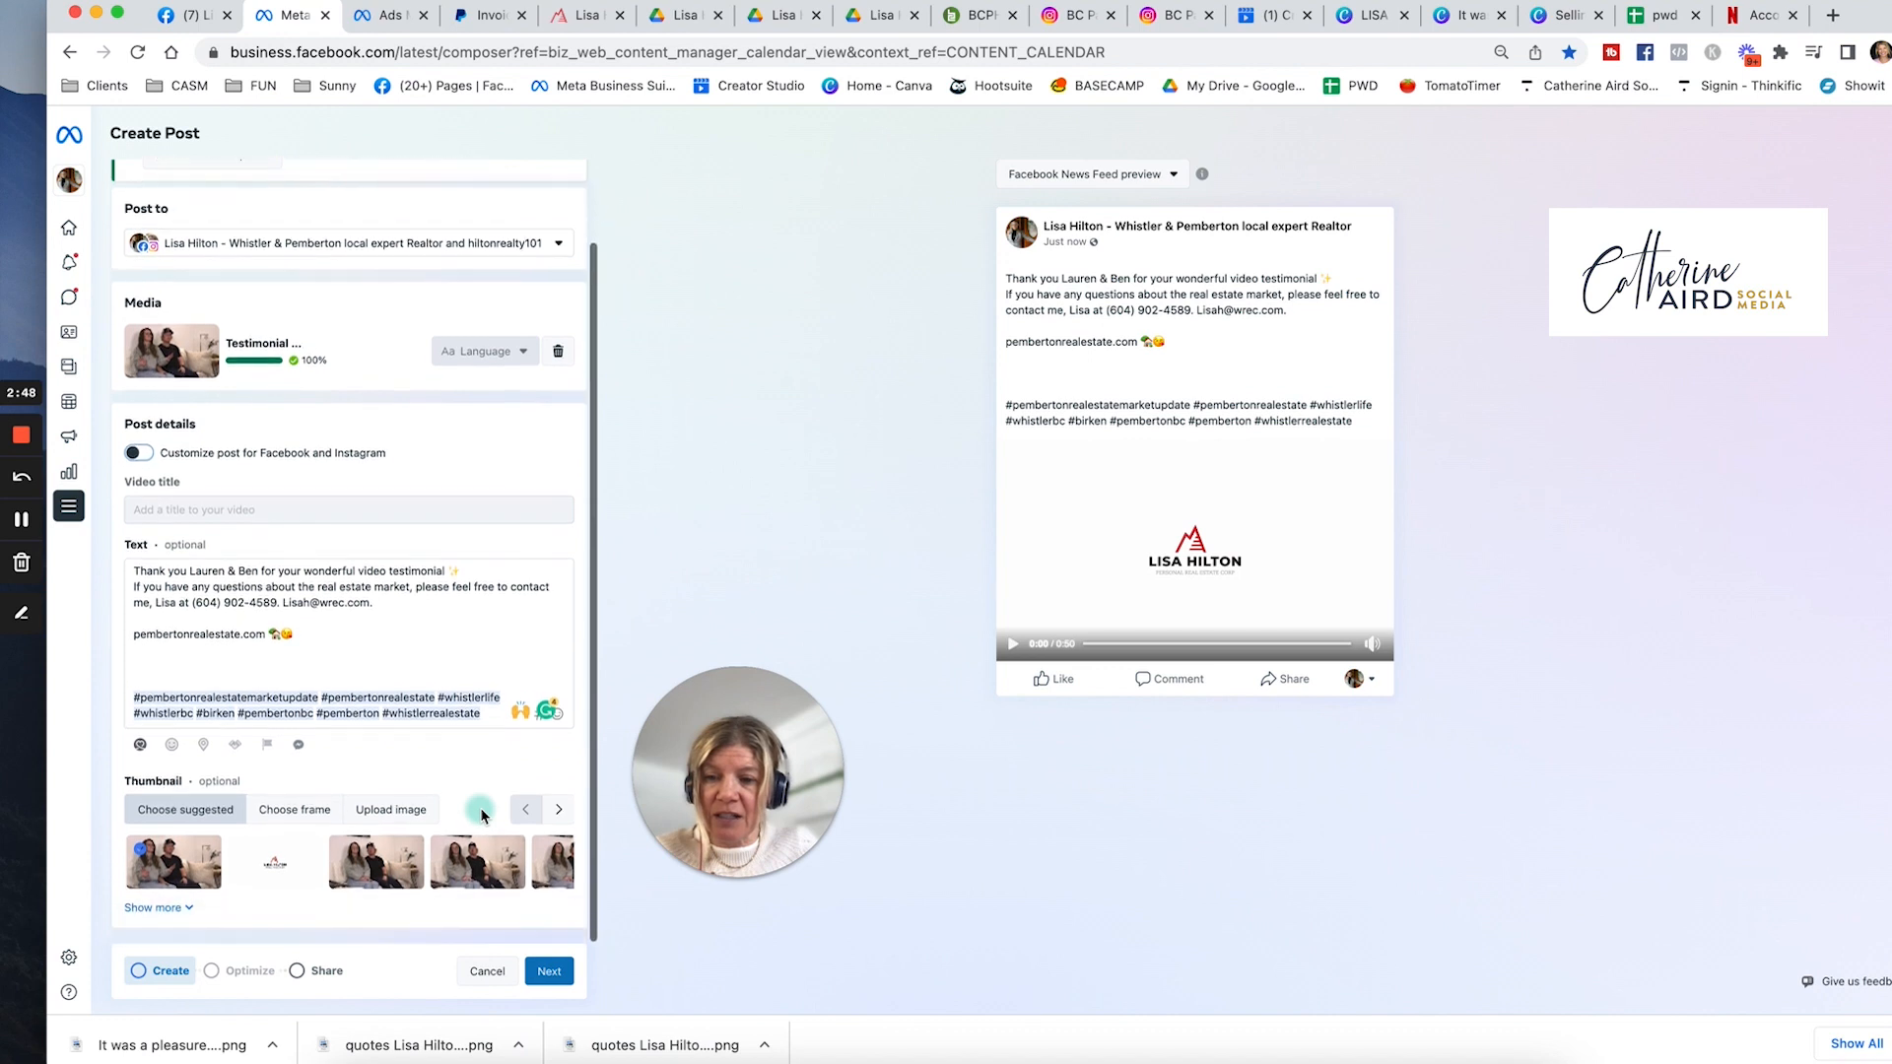
scroll(480, 810, up, 2)
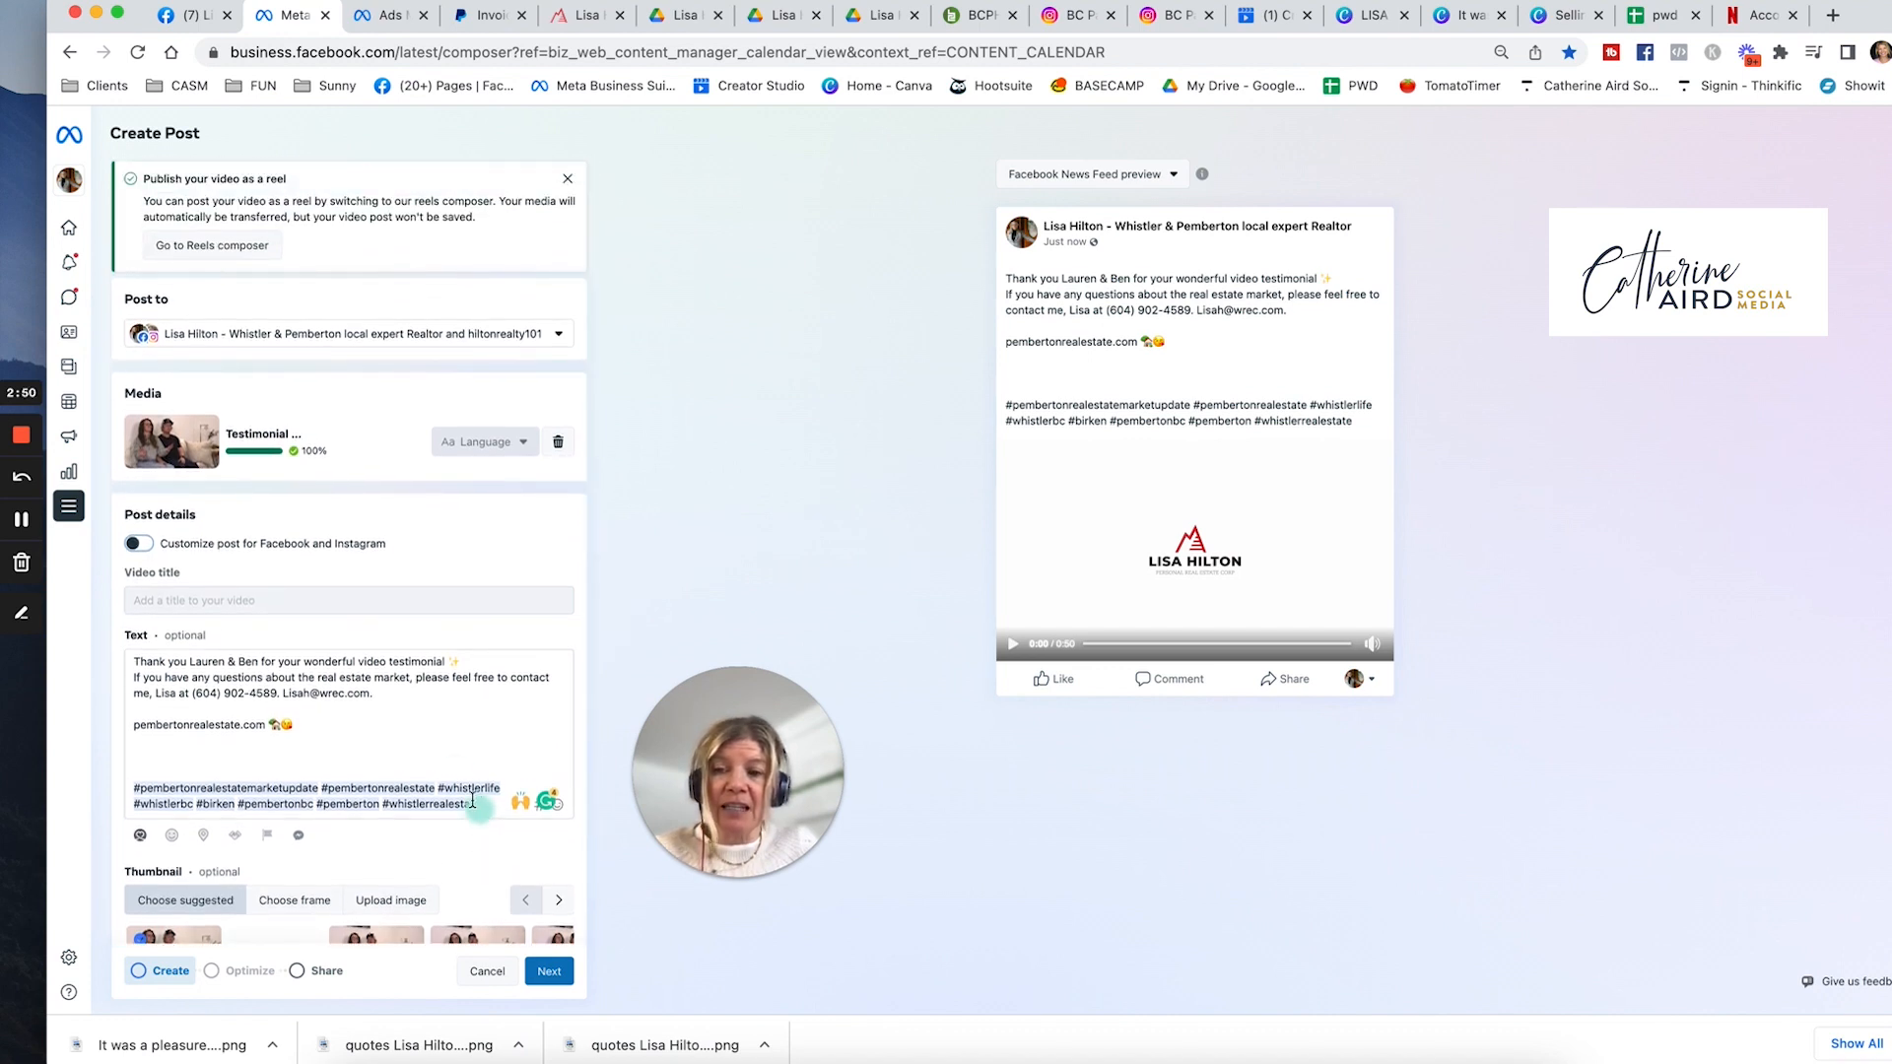
click(139, 543)
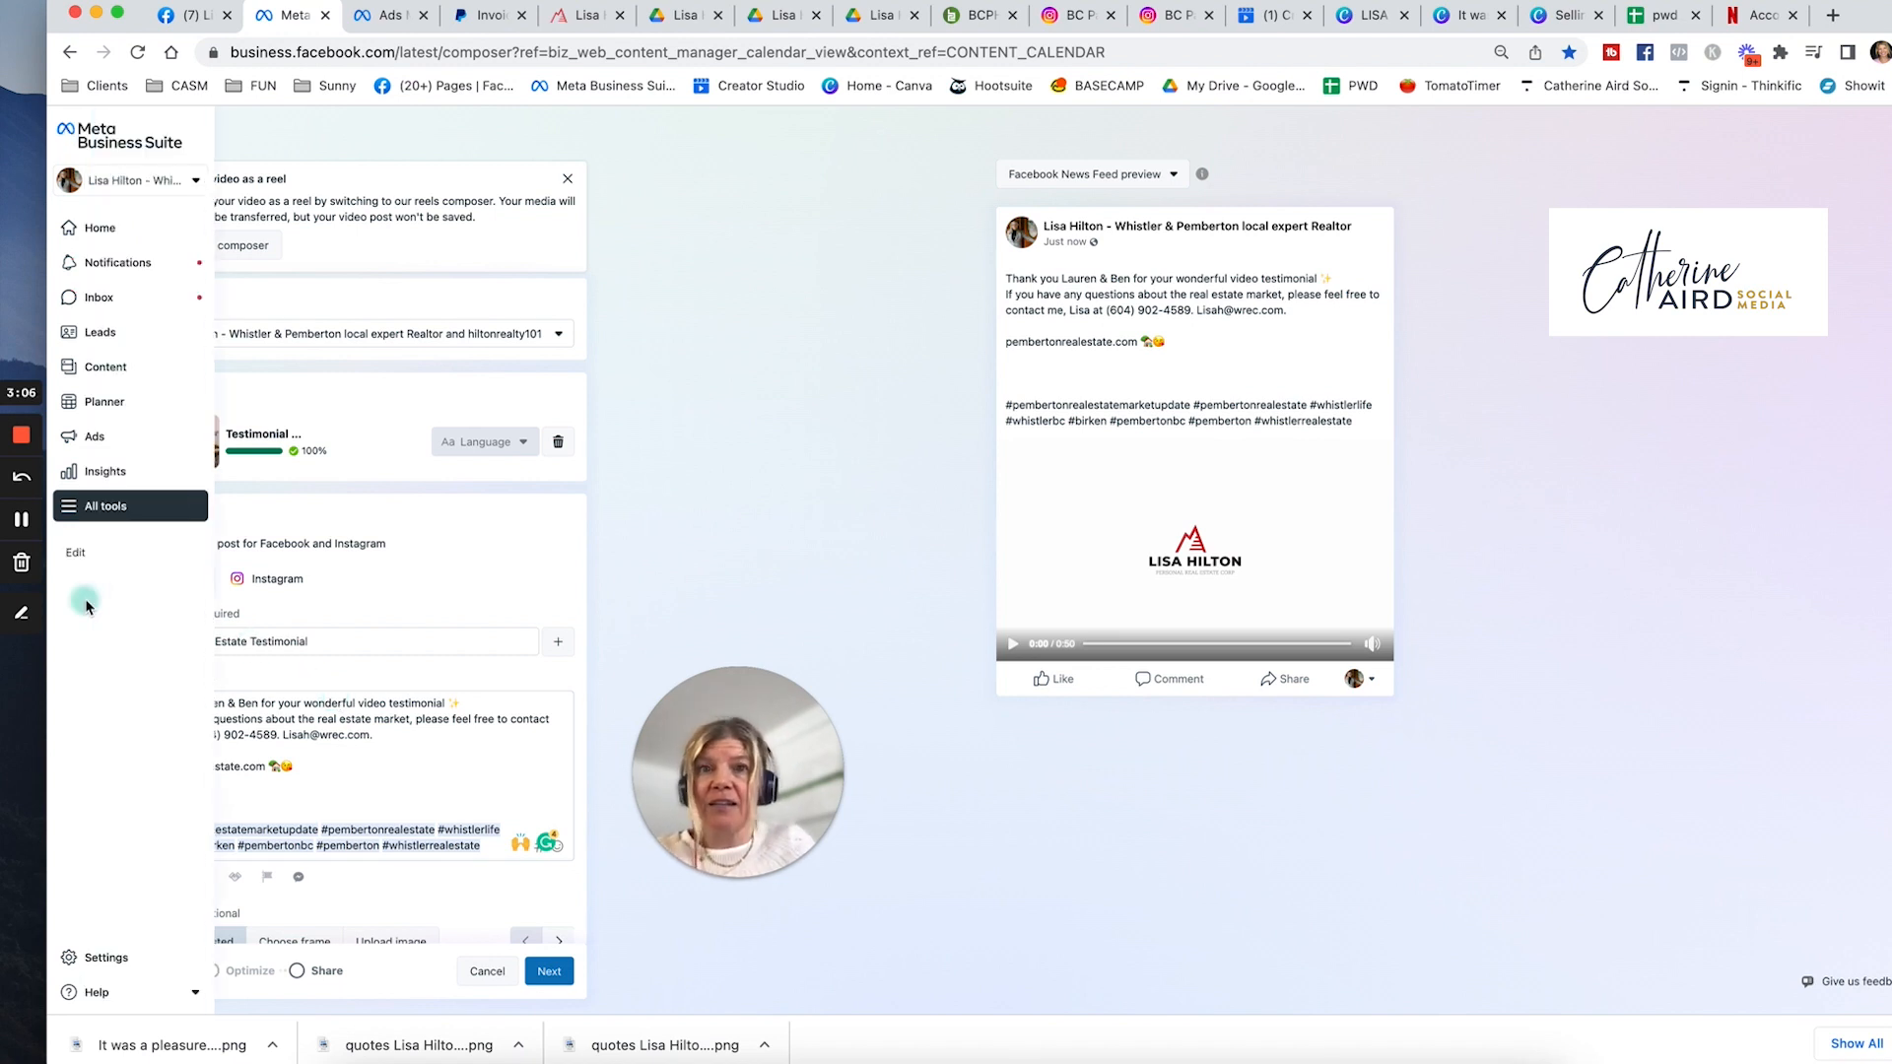
- Open the Instagram version of the post, whose caption is still empty
scroll(404, 744, down, 3)
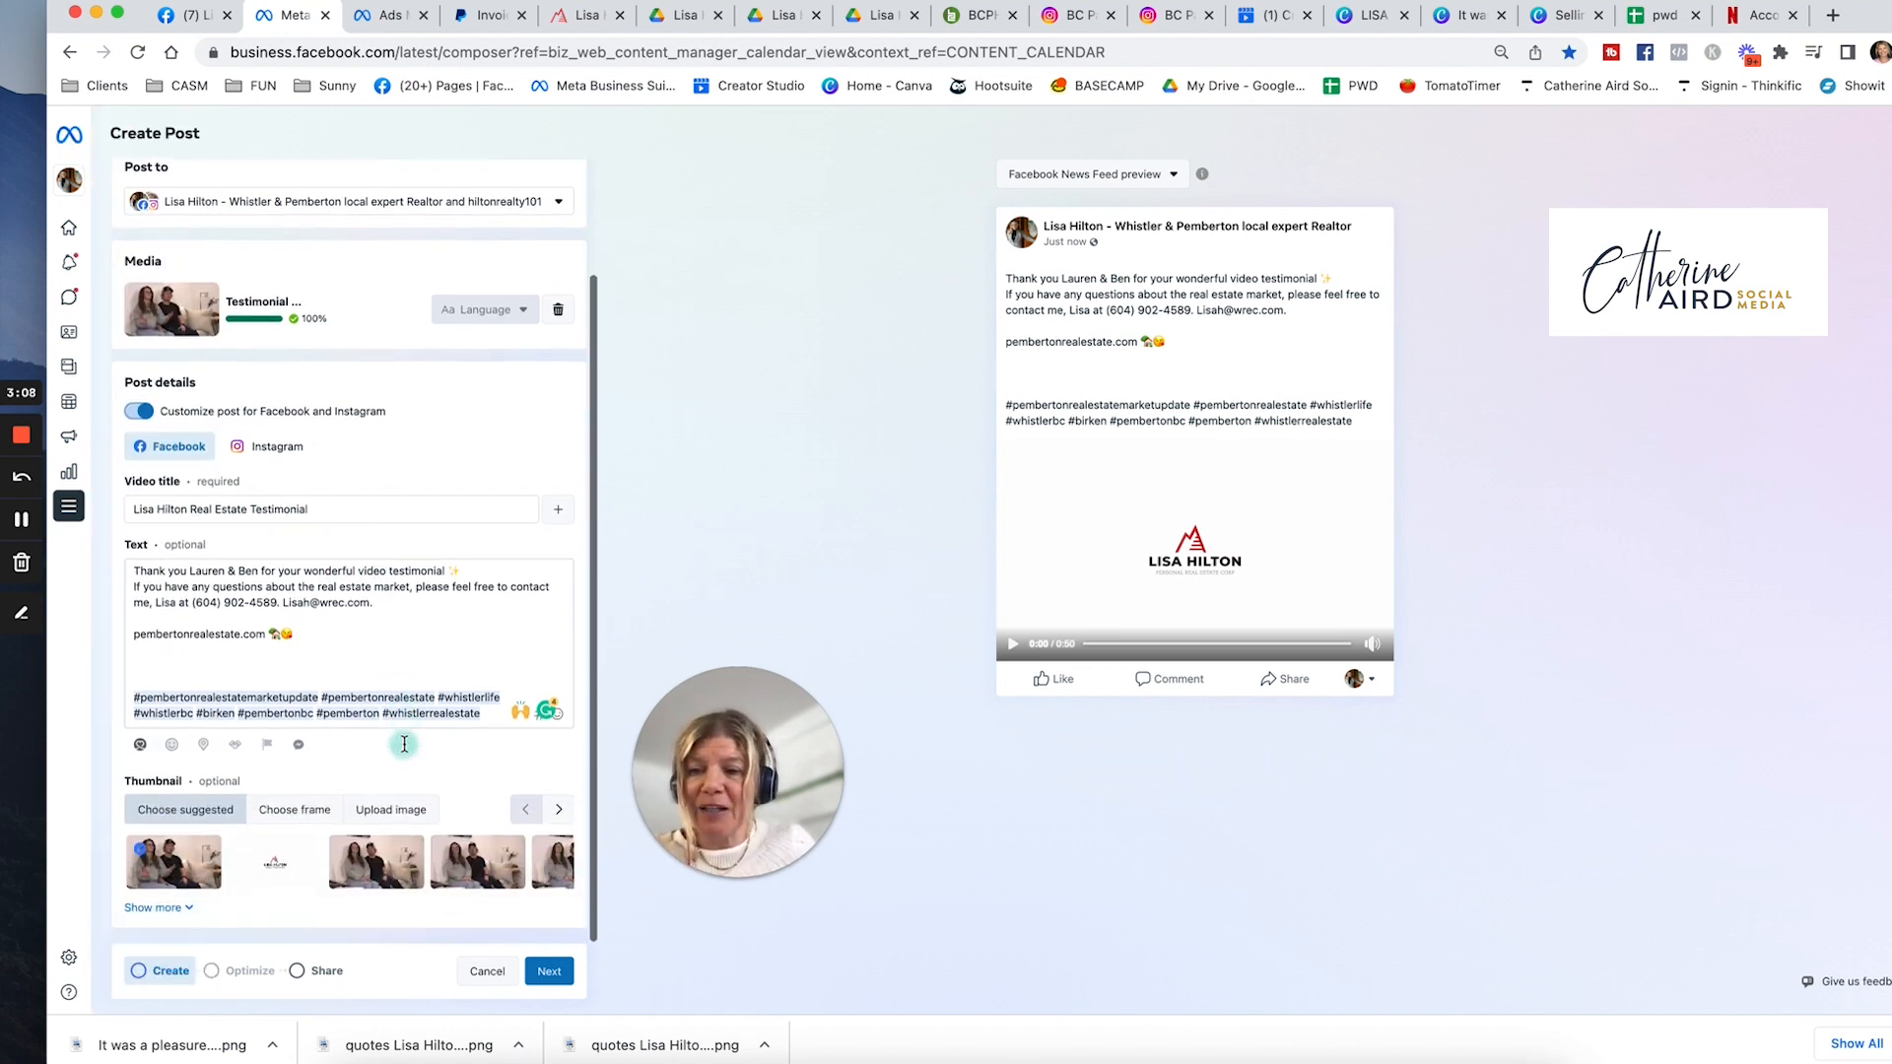
scroll(404, 744, up, 1)
scroll(404, 744, up, 1)
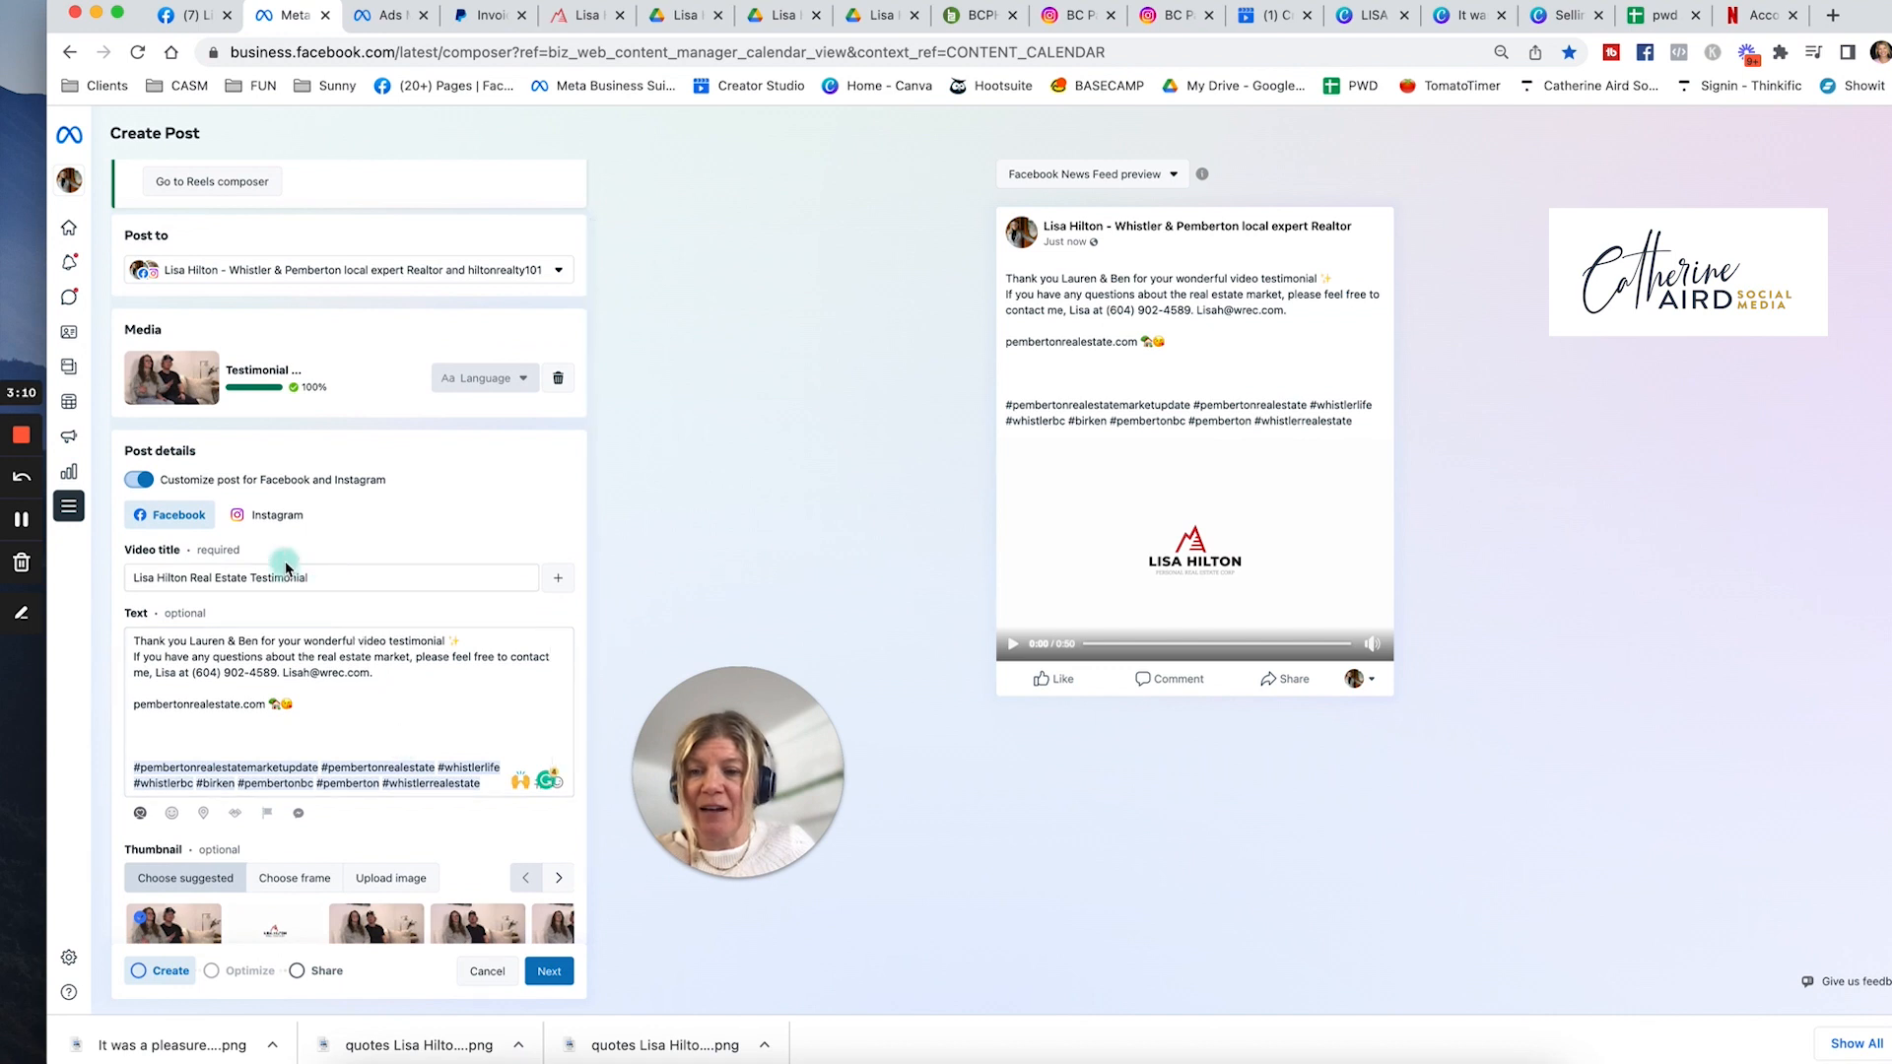
click(276, 514)
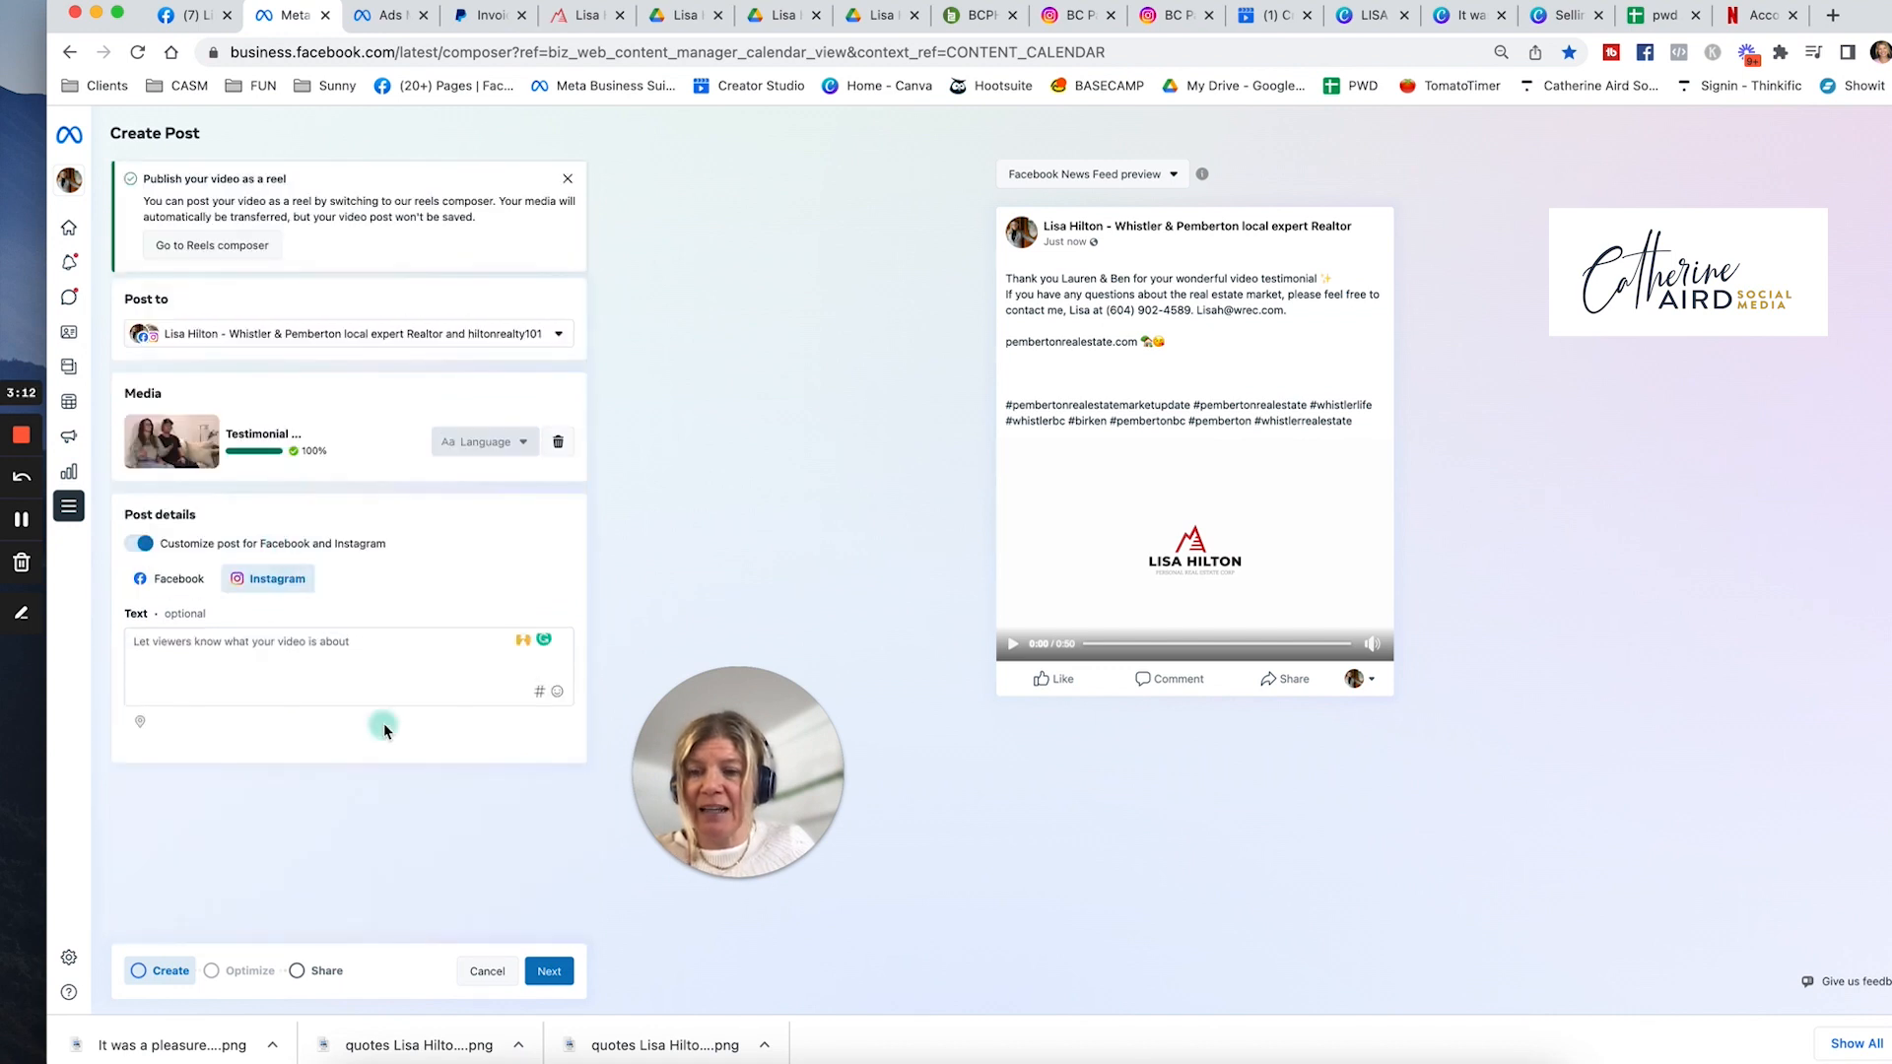
- Paste the testimonial caption into Instagram, ending the website line with 'link in bio' and a 👇 emoji
click(249, 656)
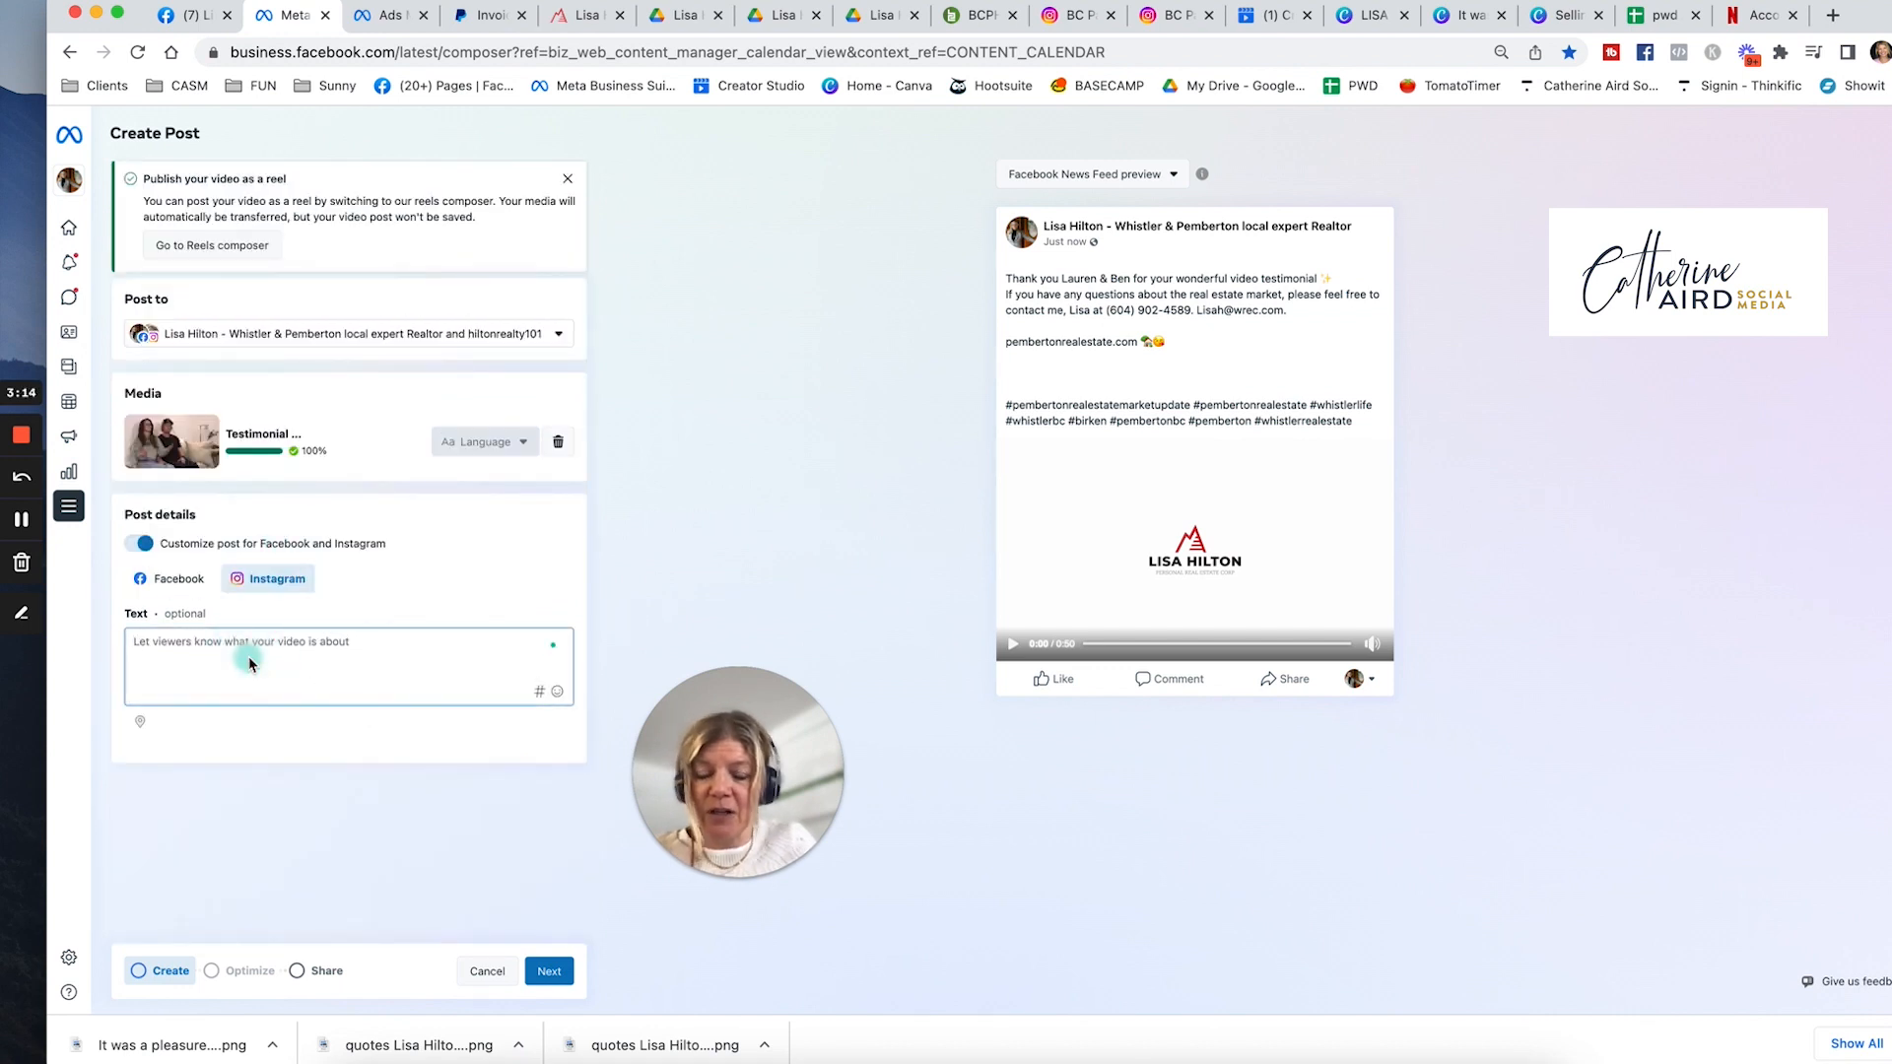
mouse_move(66, 587)
key(super+v)
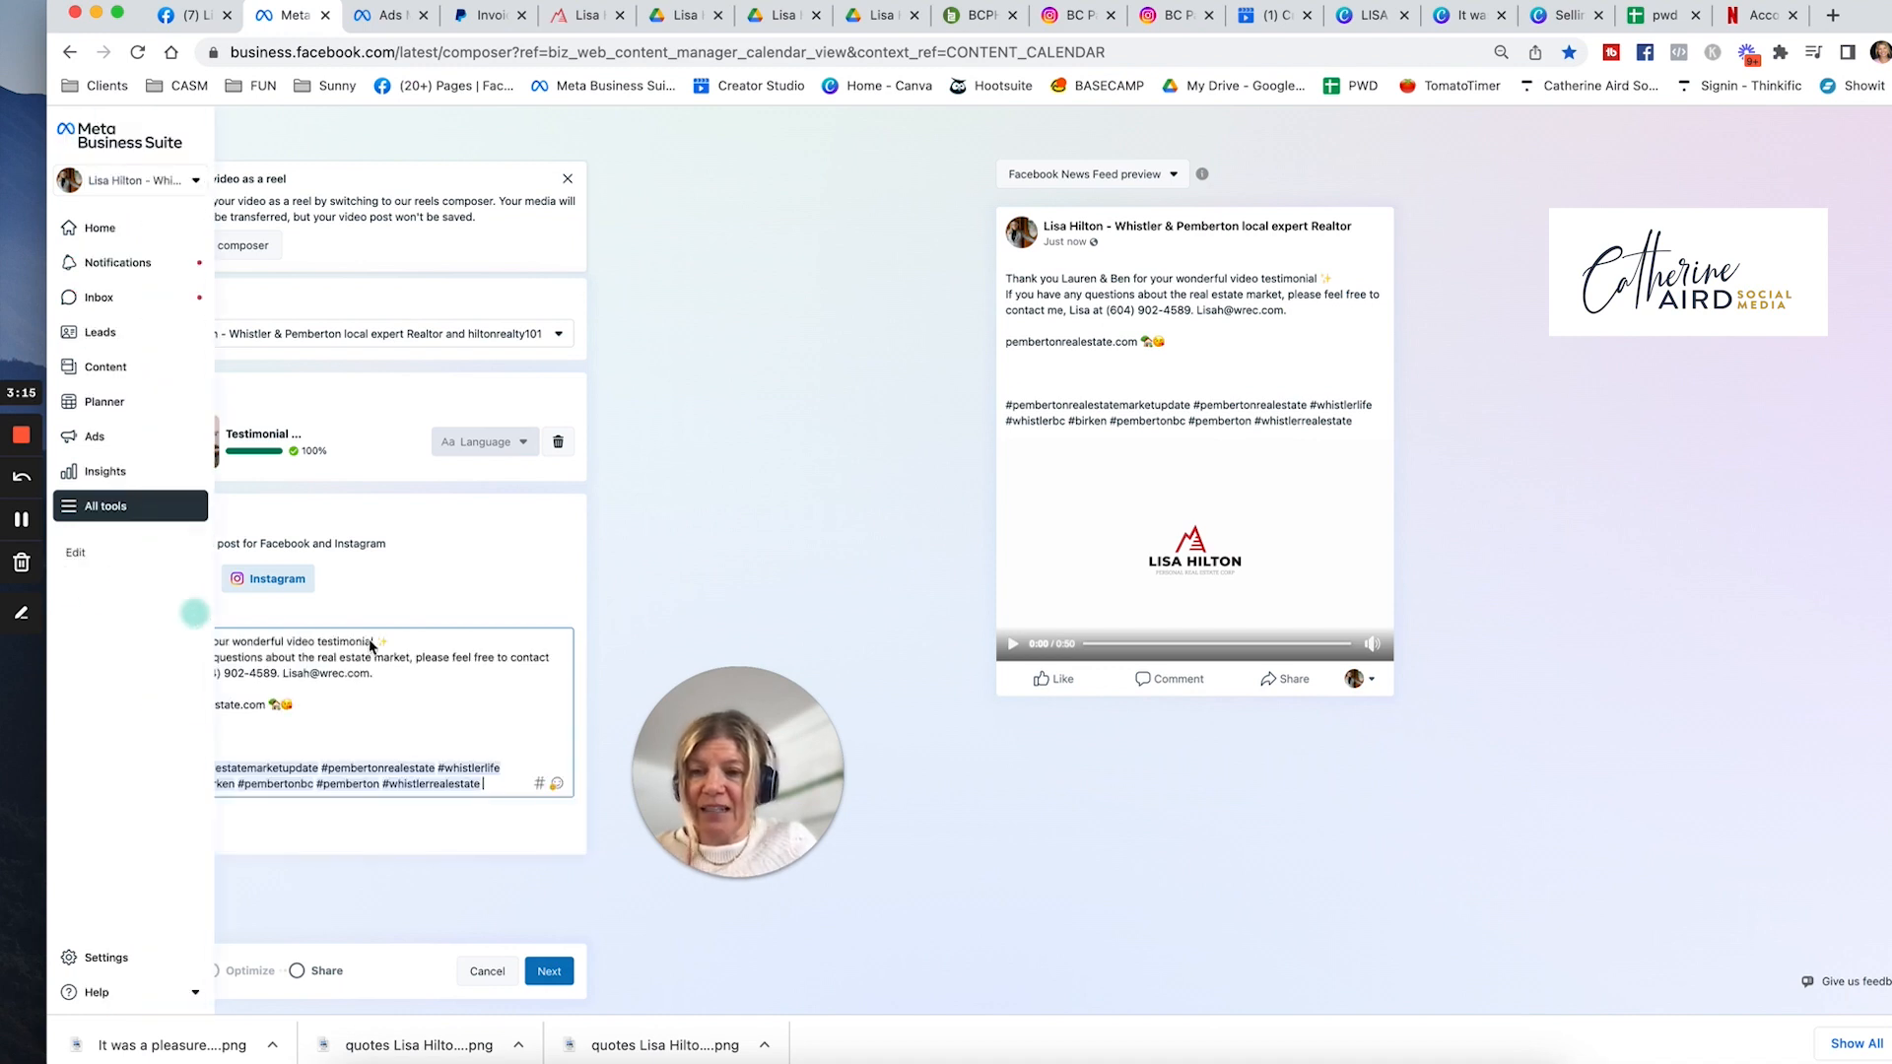
click(328, 711)
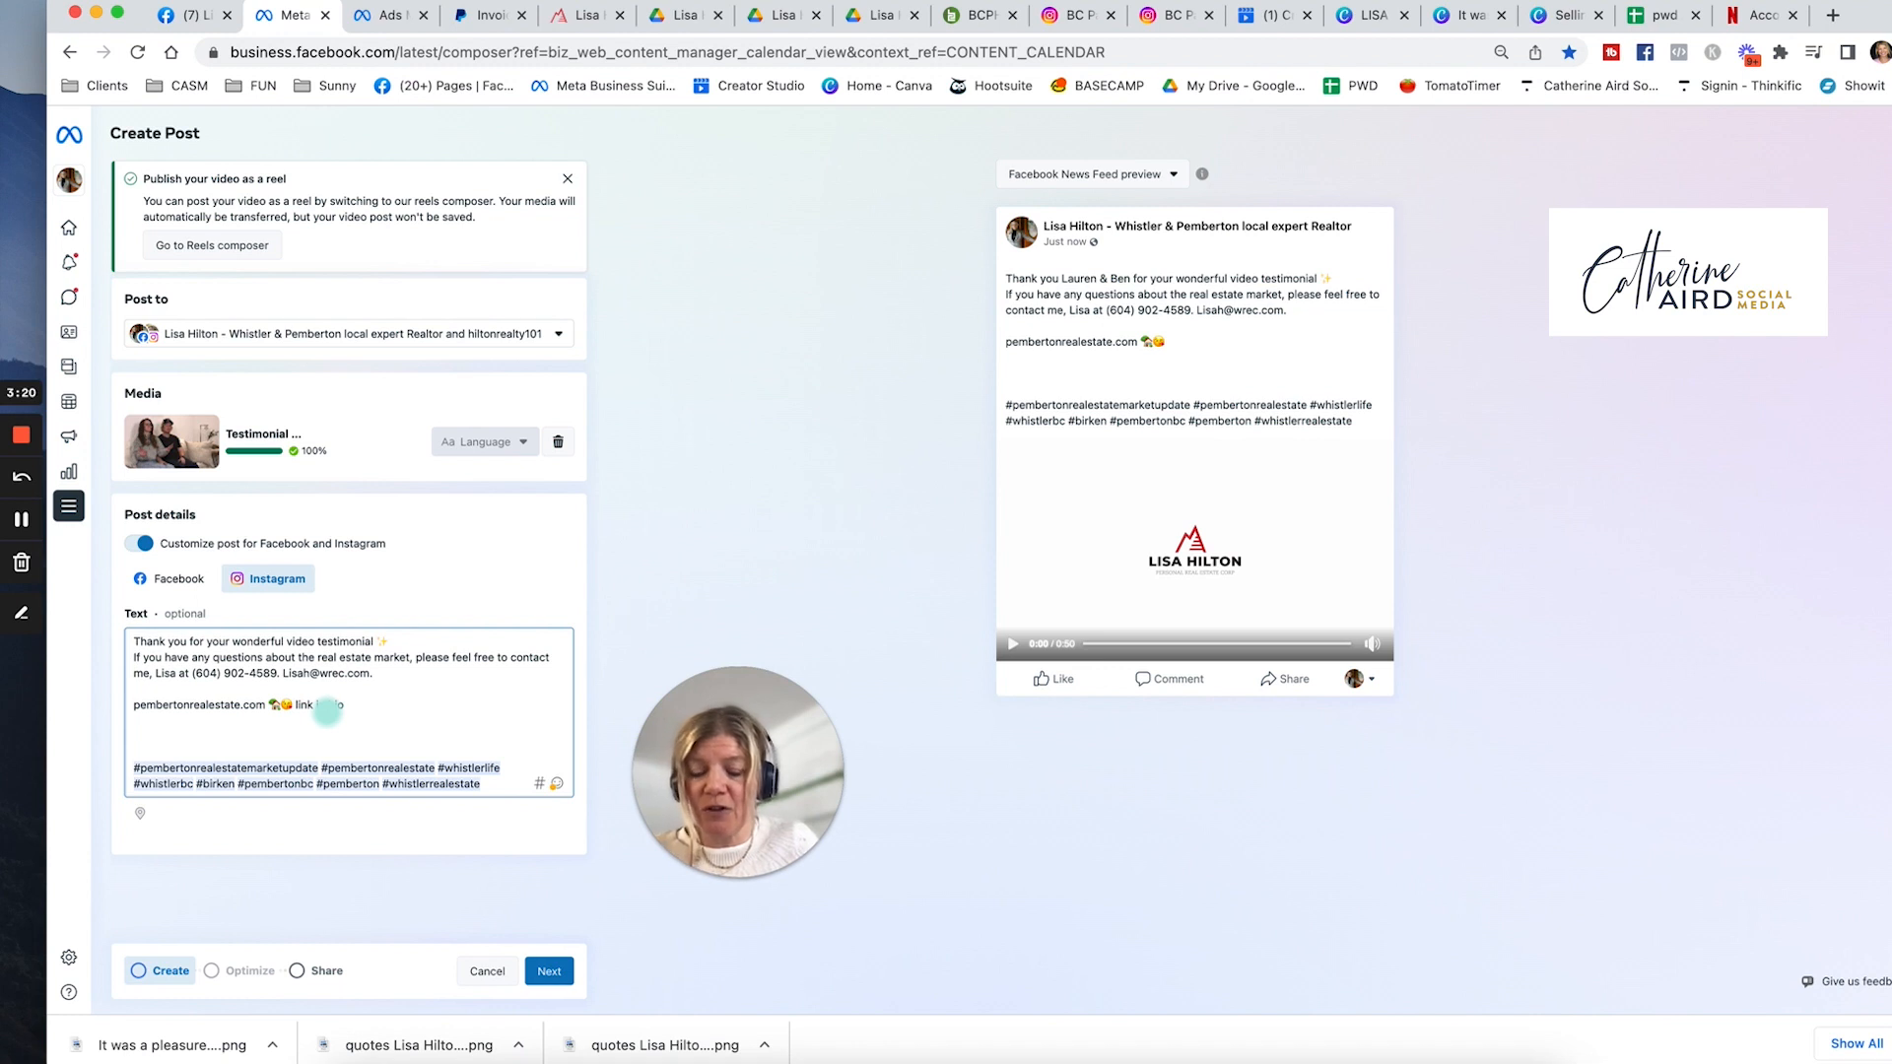
key(ctrl+super+space)
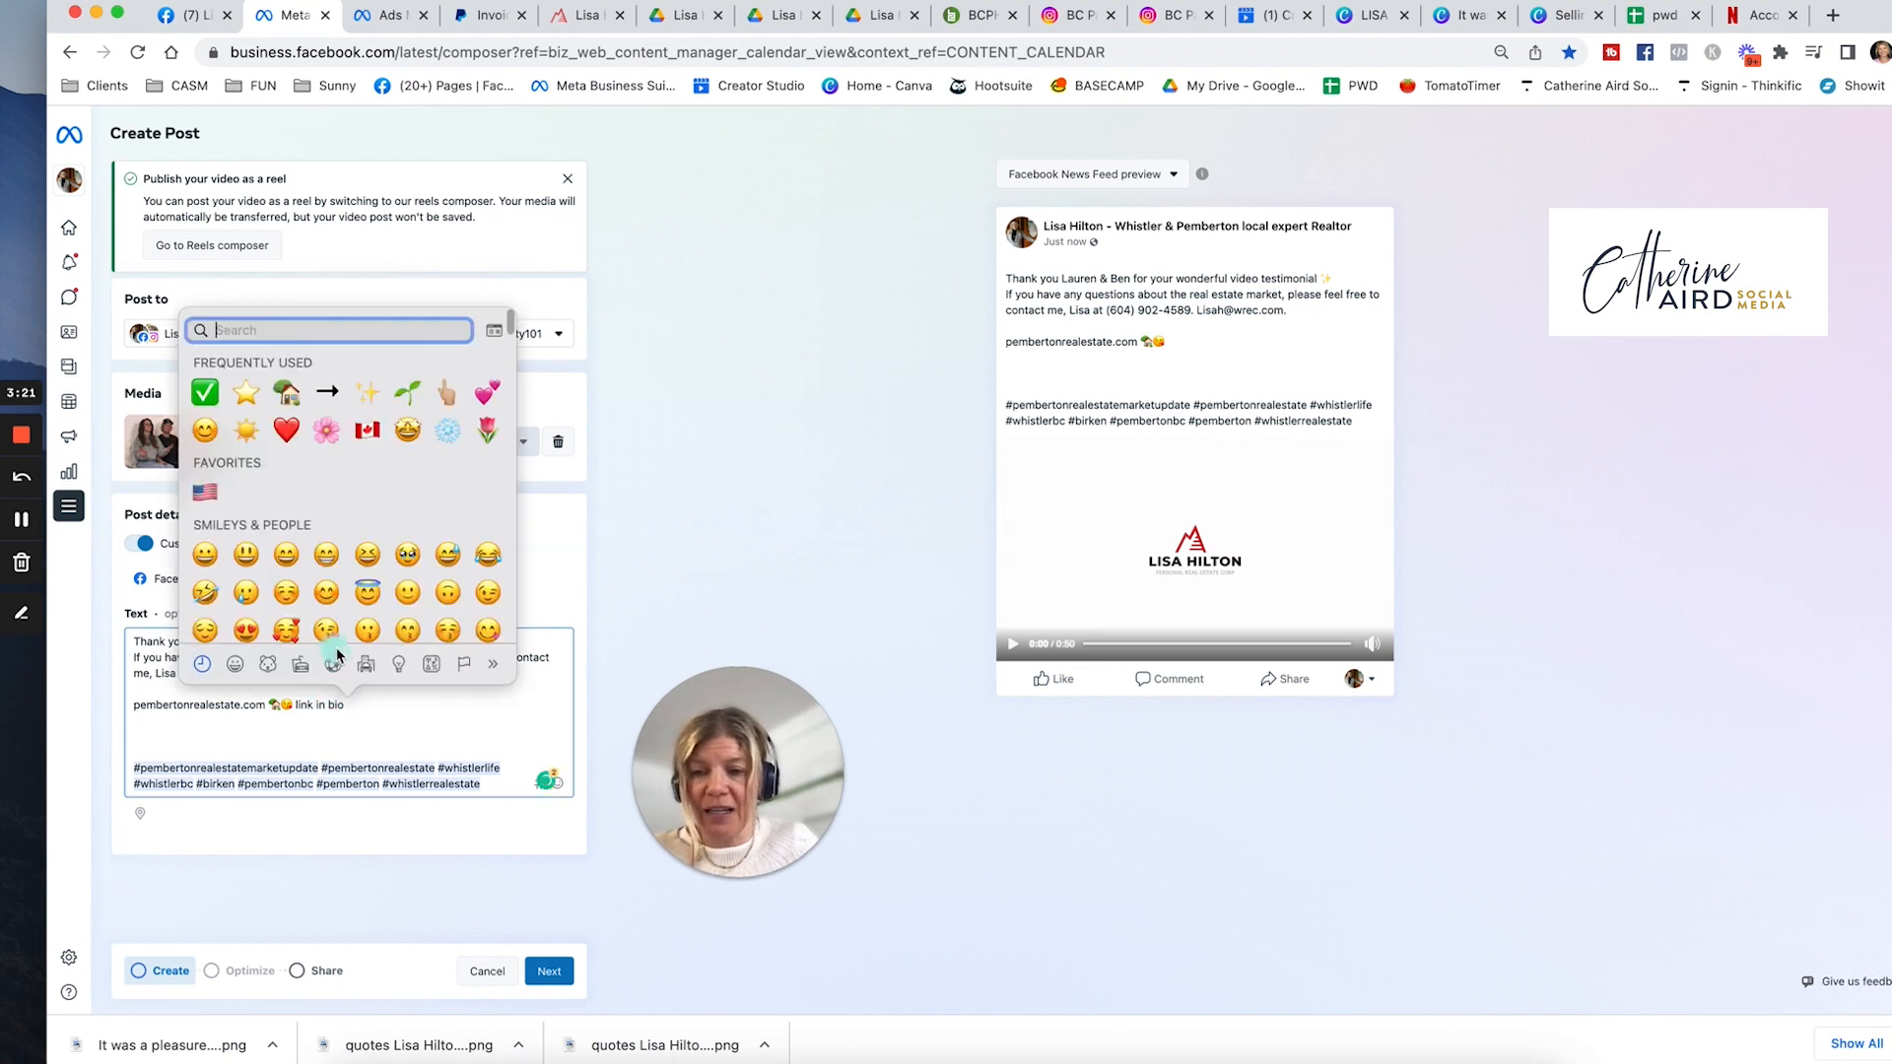
click(447, 396)
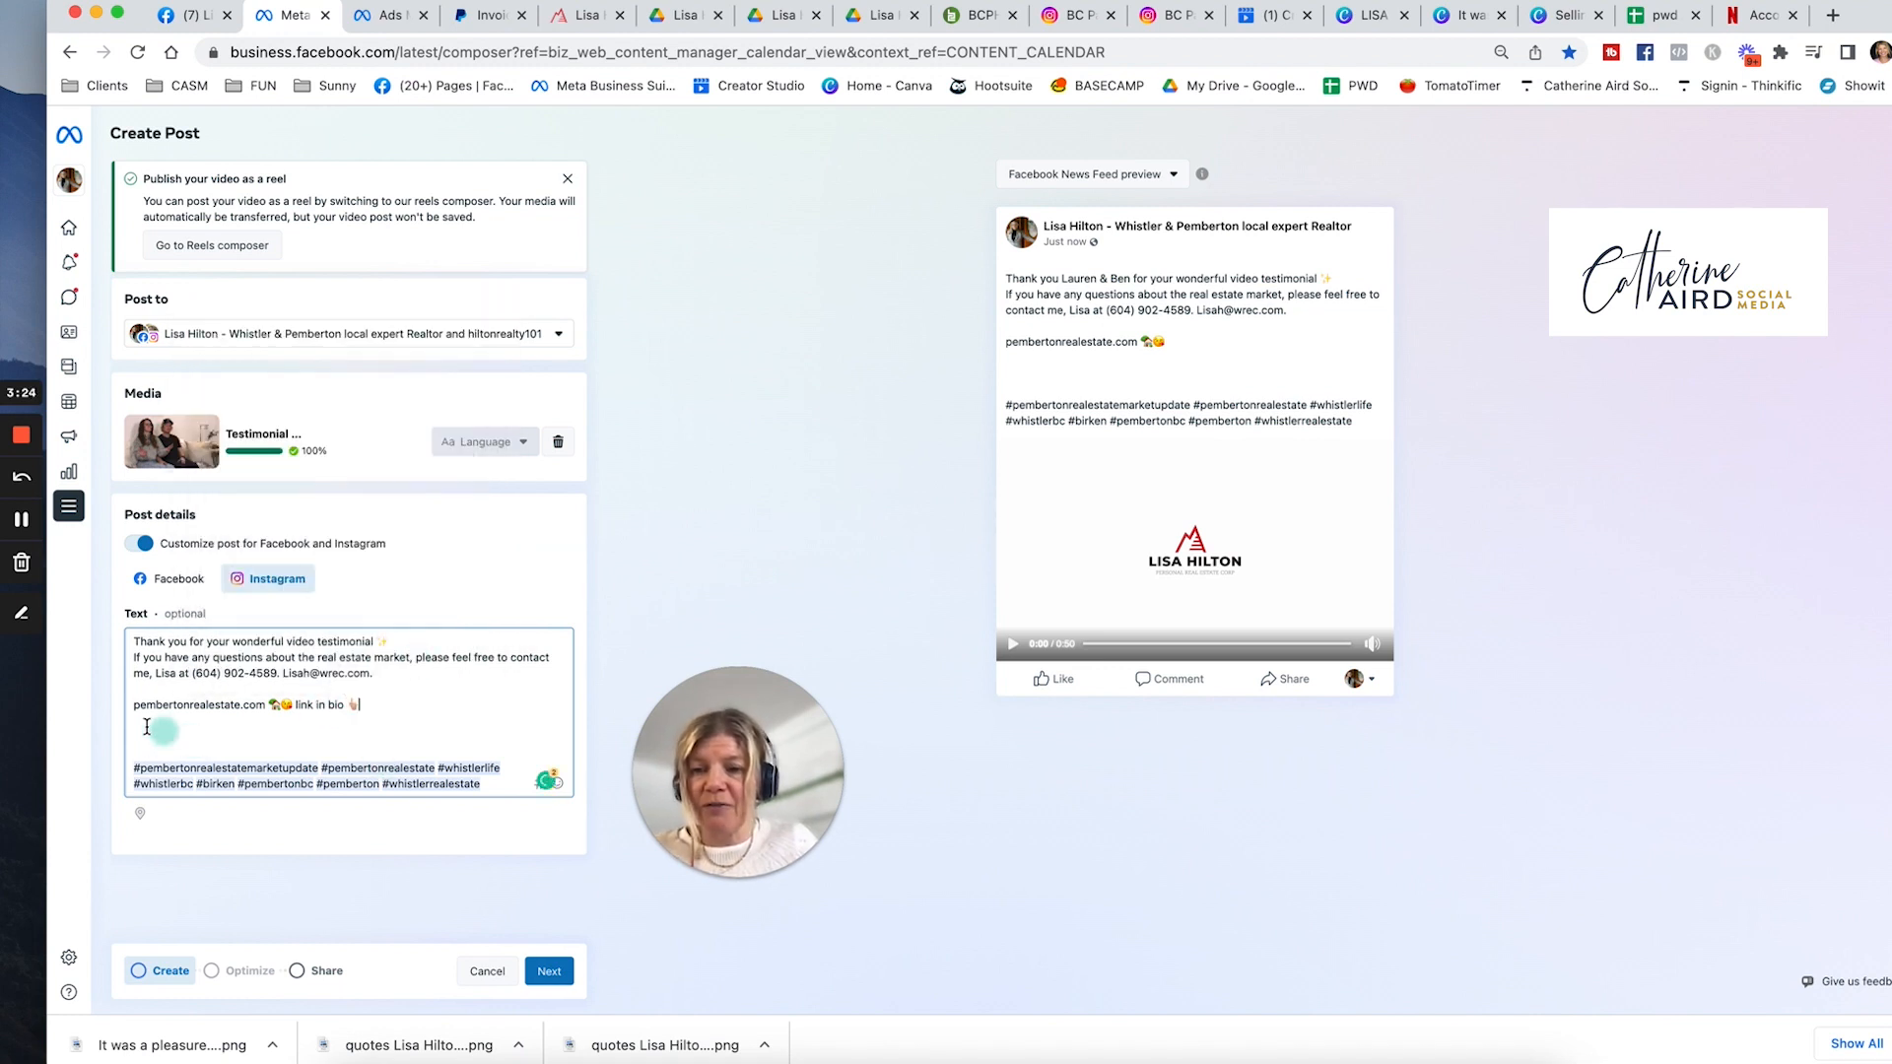
- Return to the Facebook version and place the caret in its caption
click(157, 580)
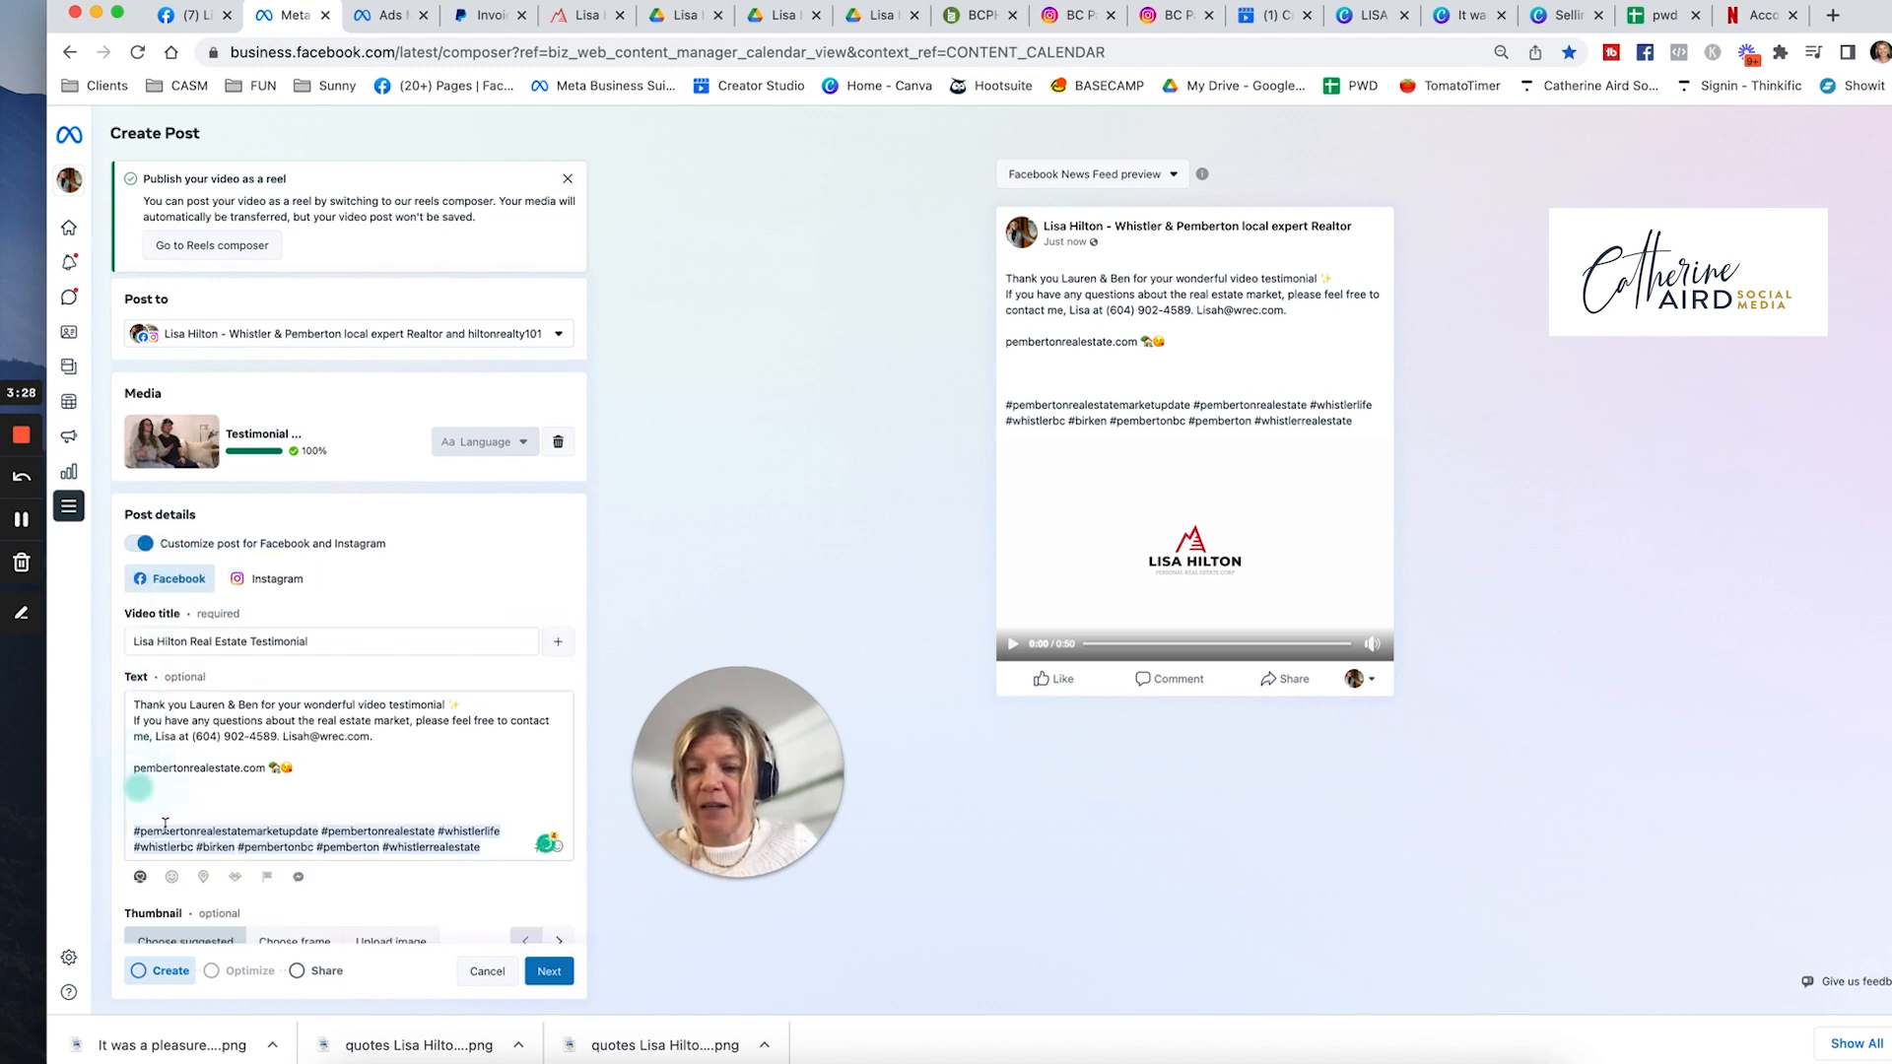
click(144, 781)
click(168, 816)
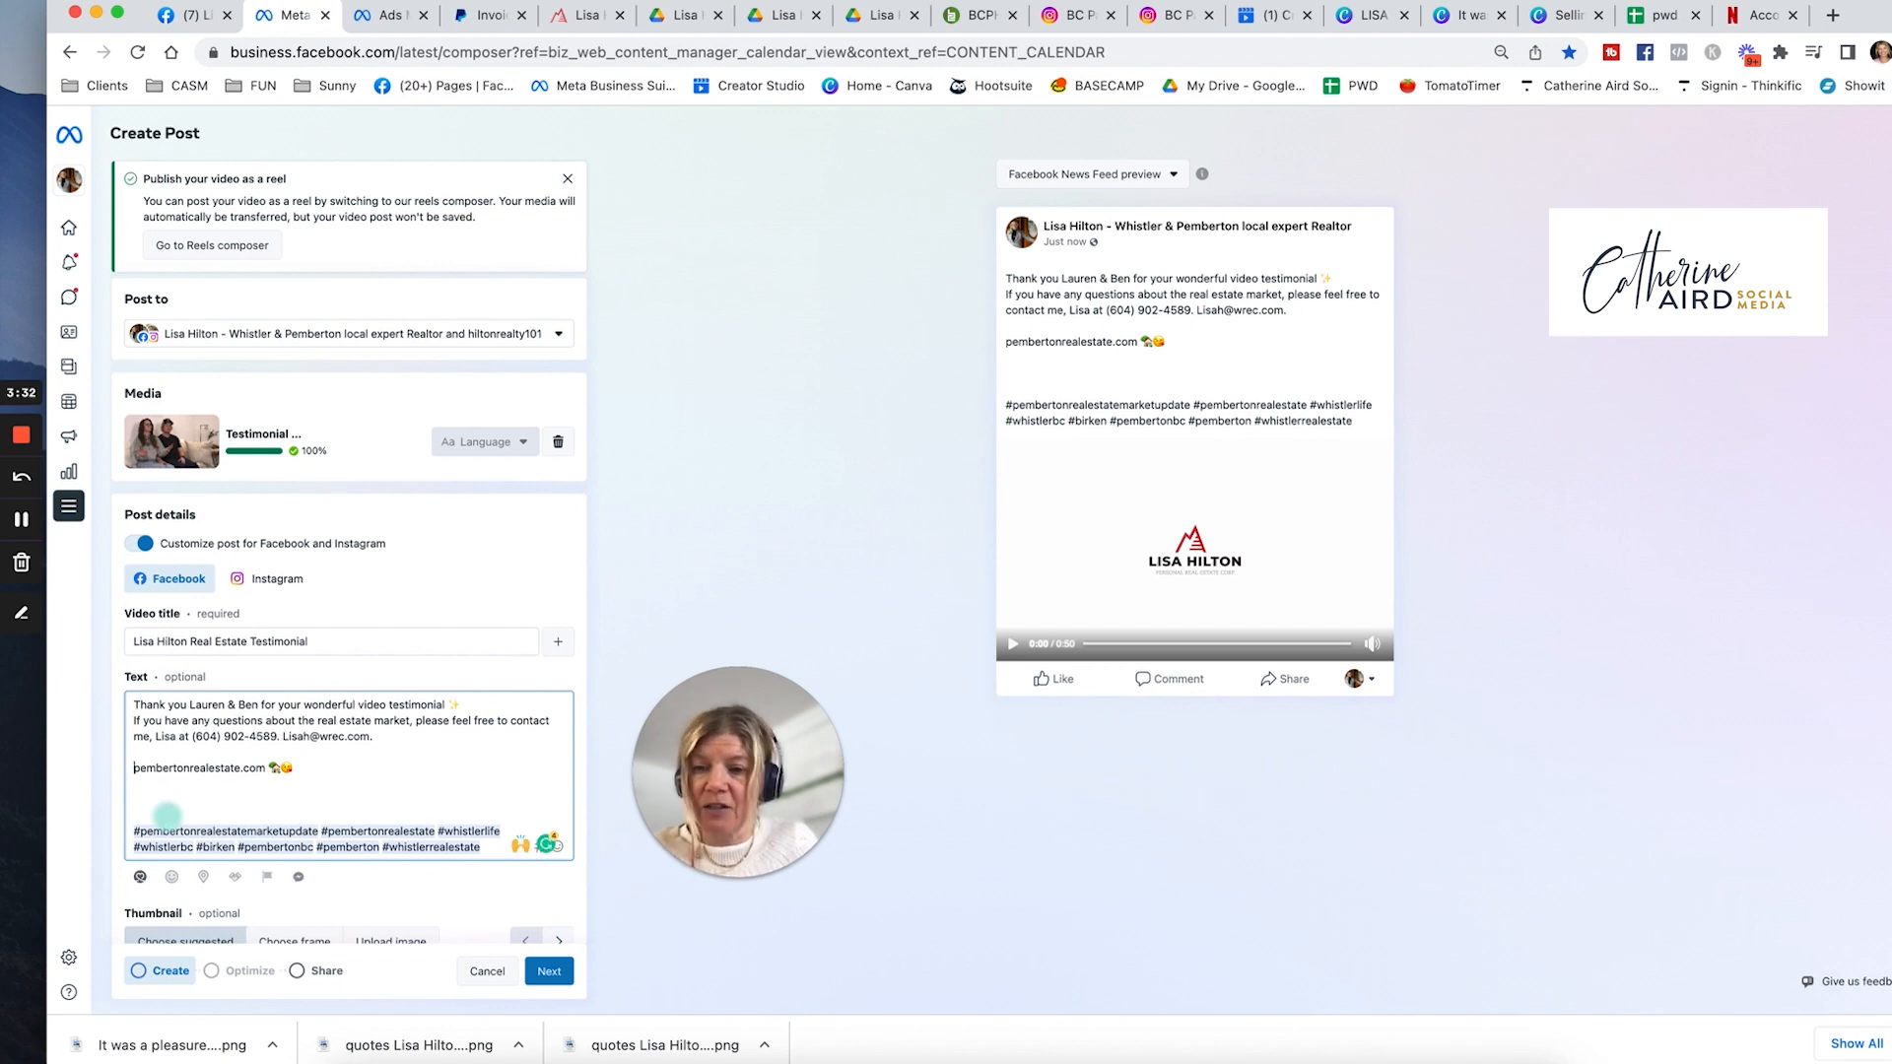
text(ww.)
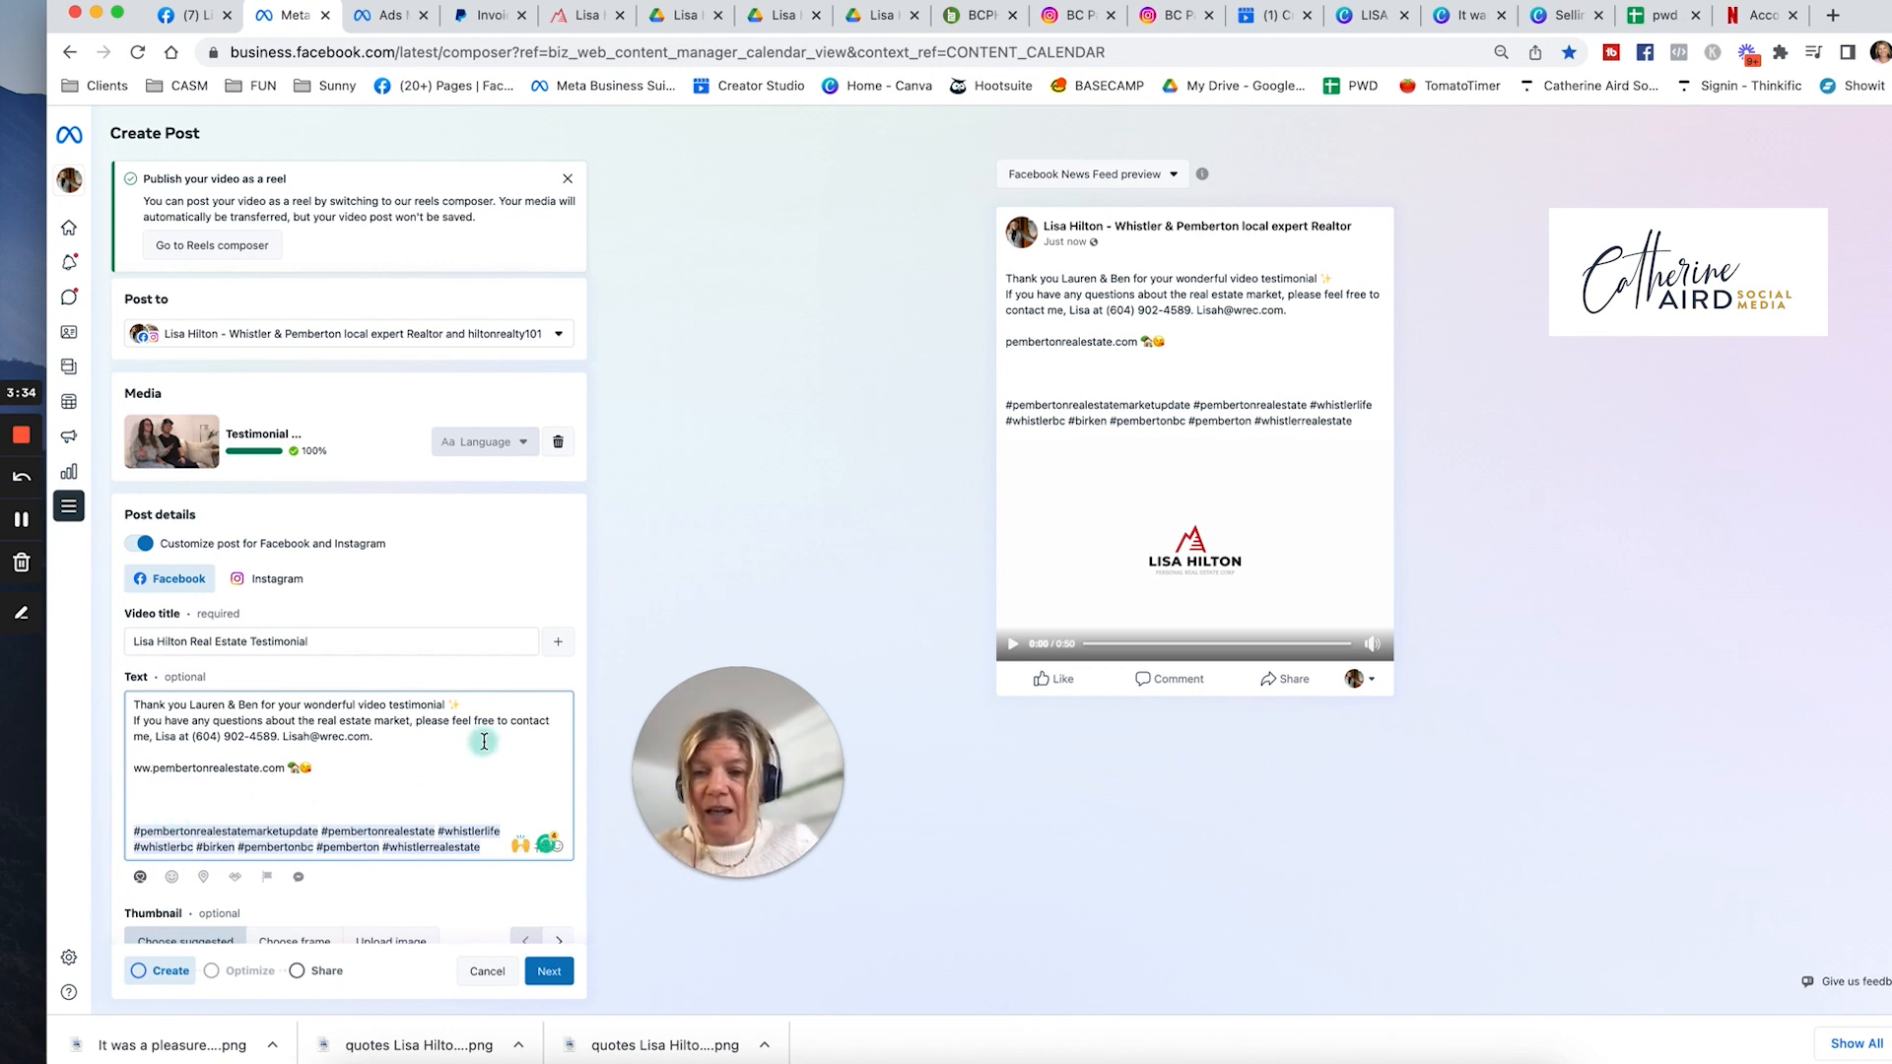
text(w)
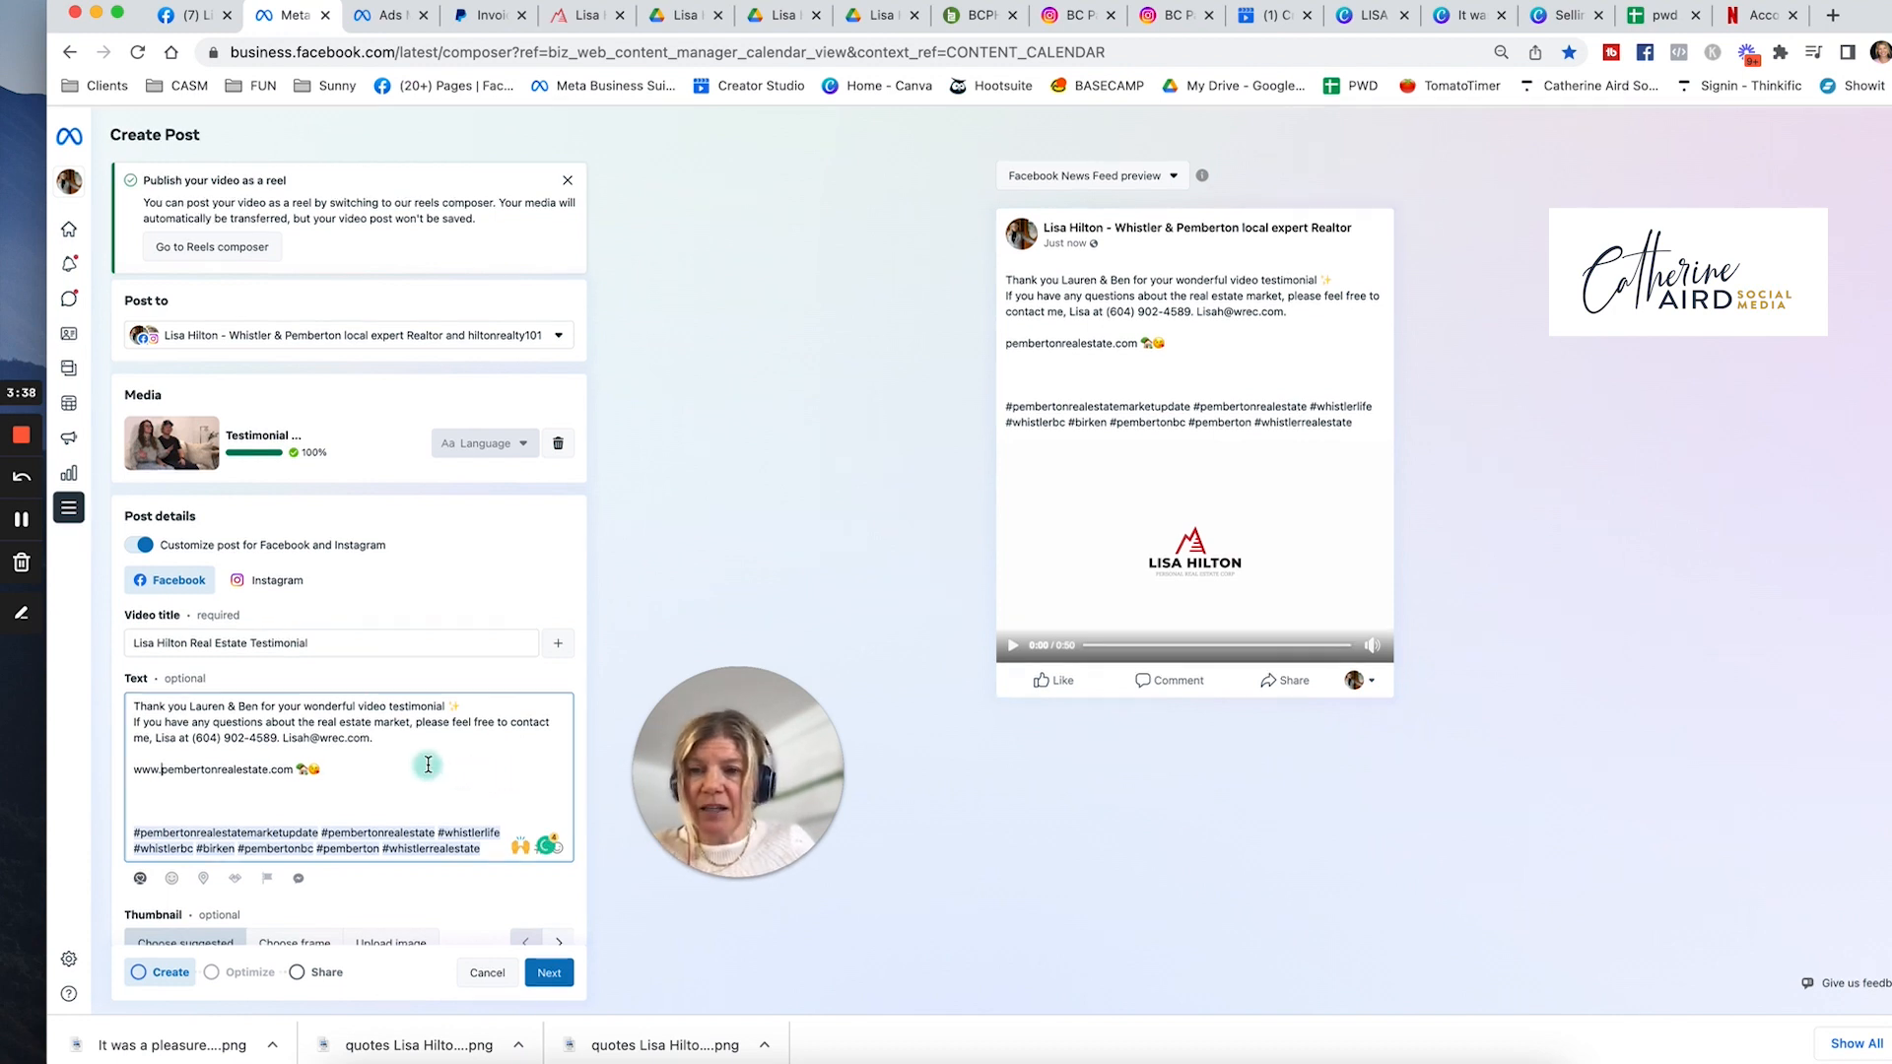
scroll(428, 764, down, 1)
scroll(463, 552, down, 3)
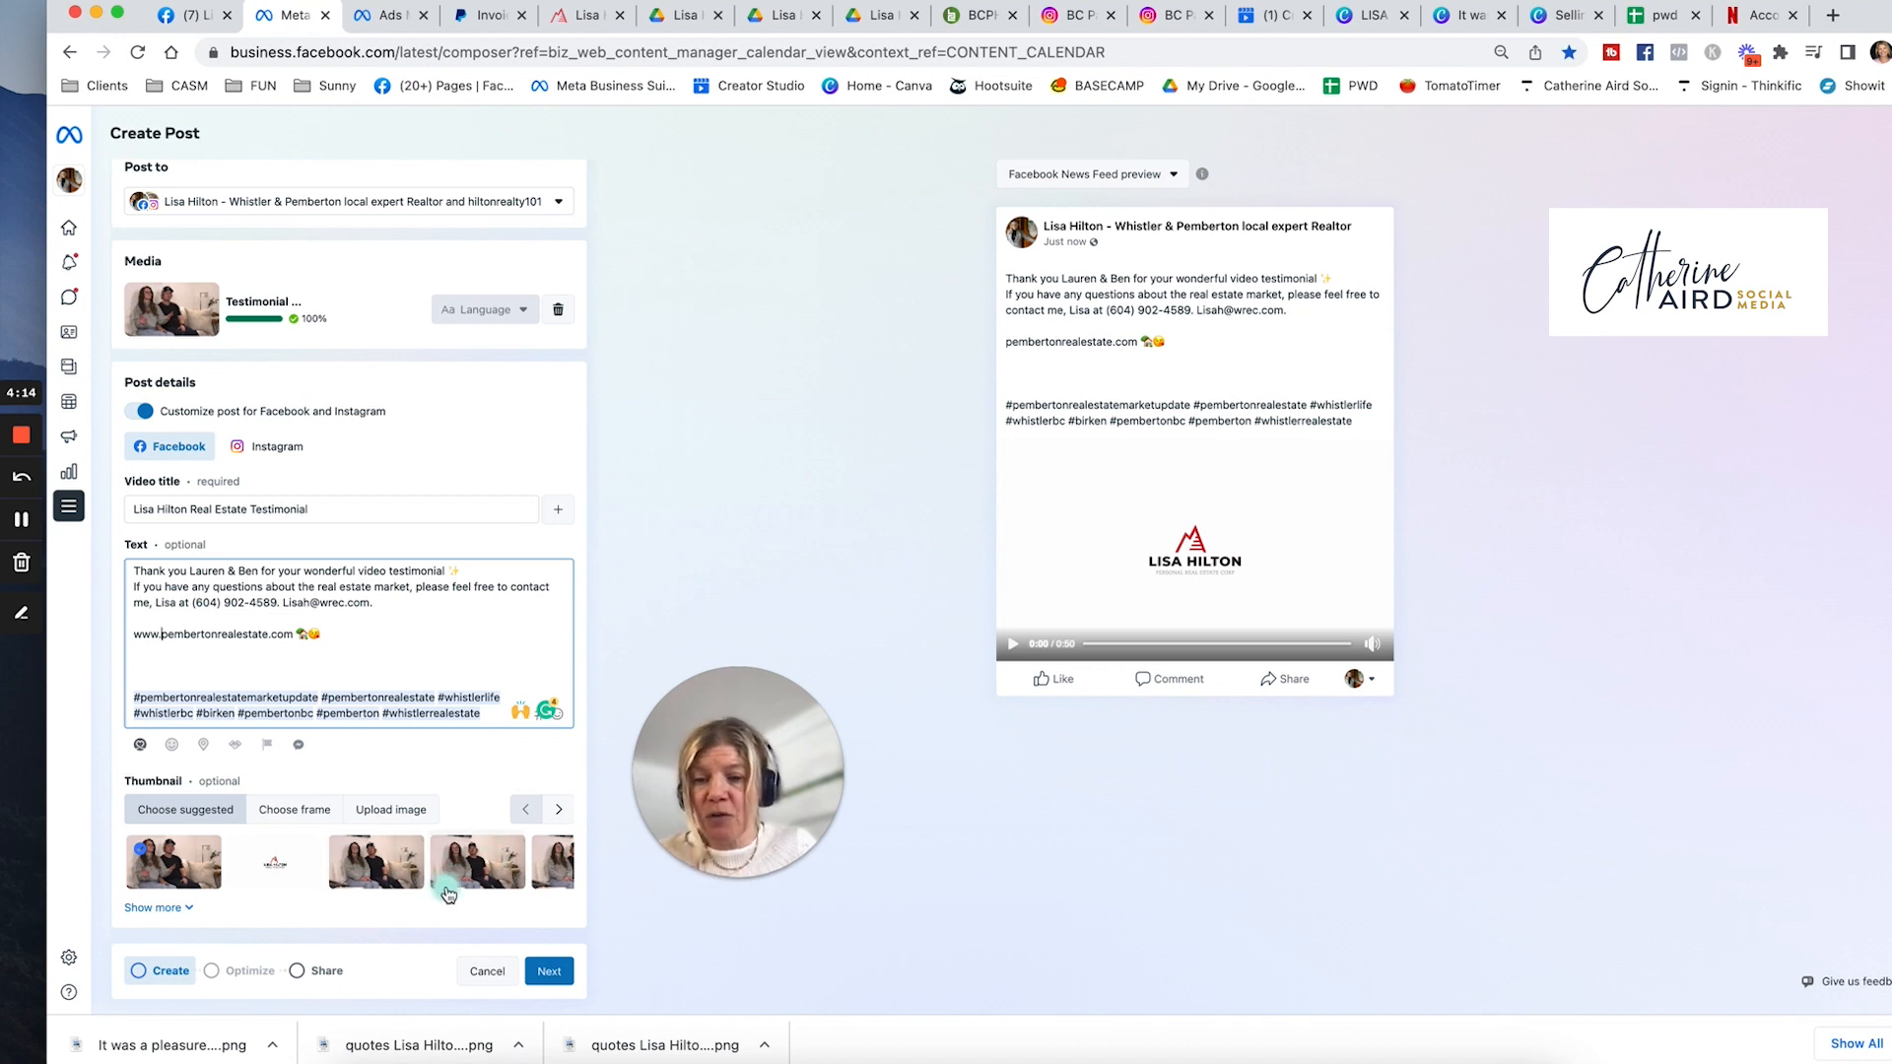
- Save the video frame of the couple at 00:00:43 as the Facebook video's thumbnail
click(385, 818)
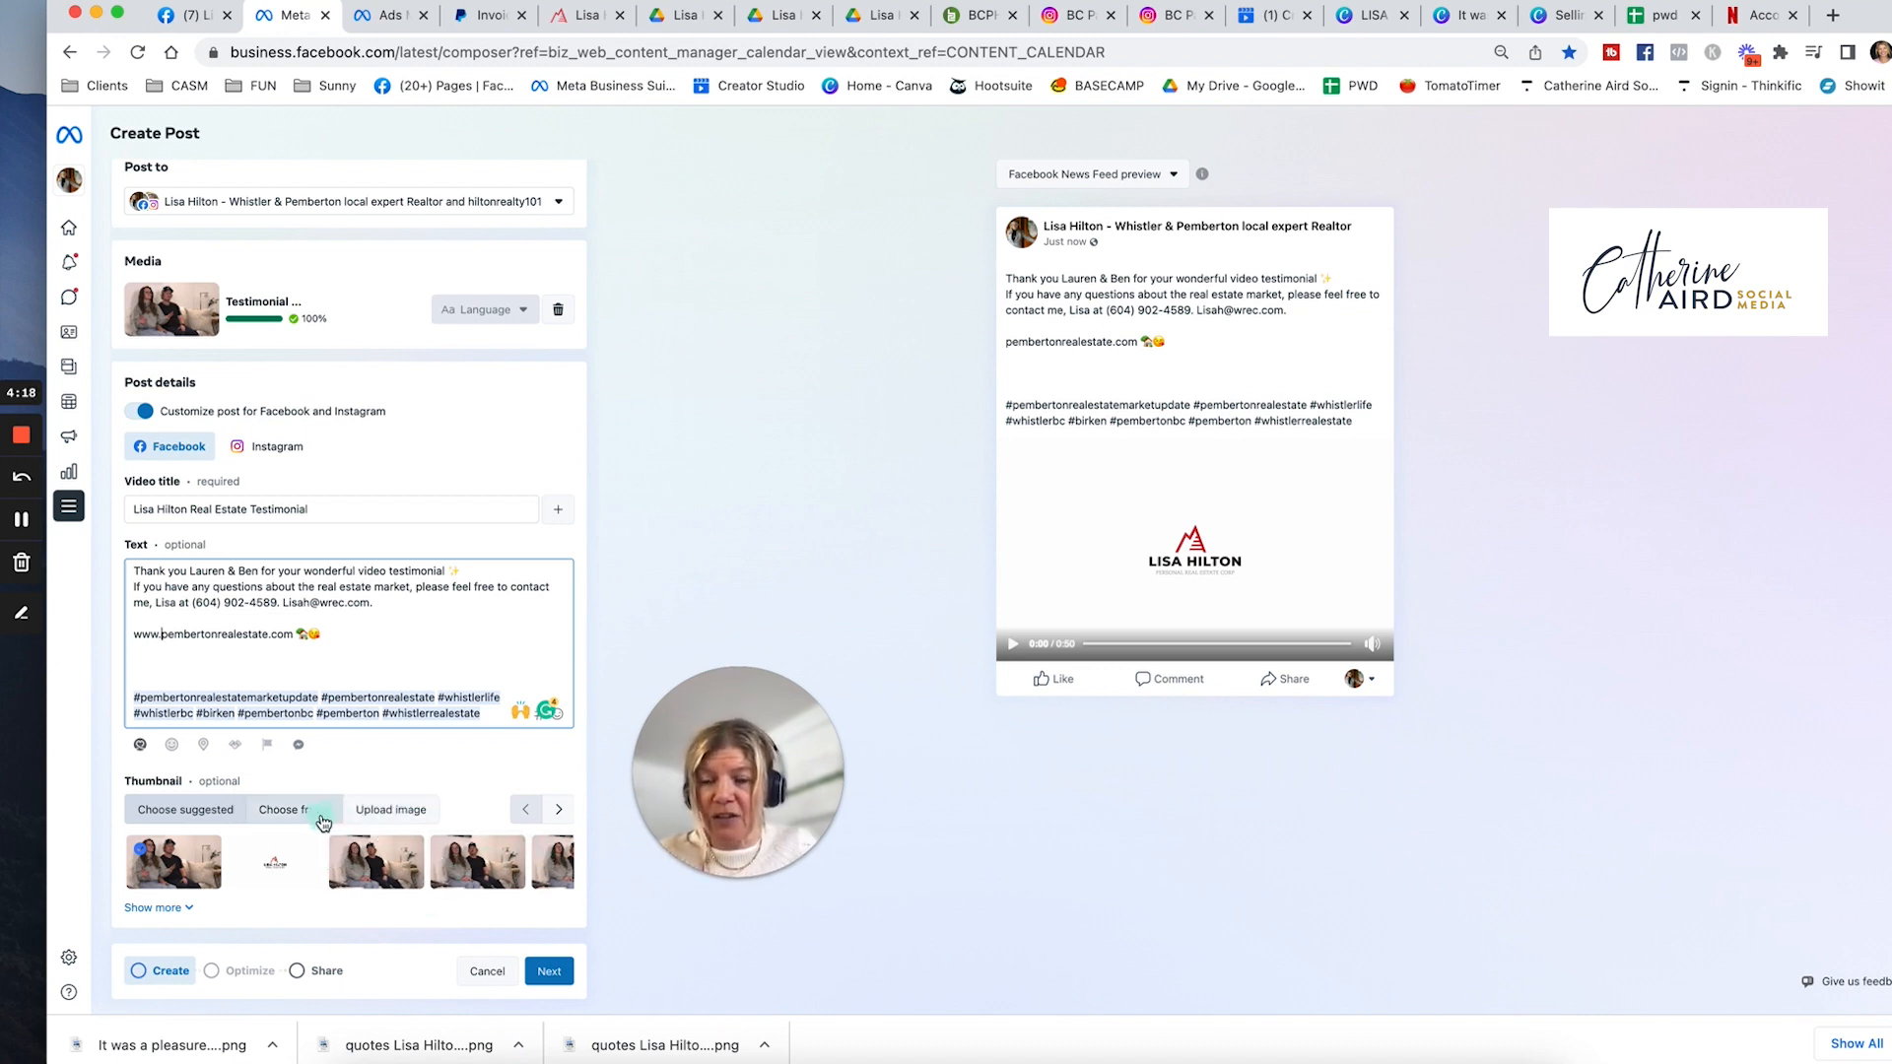
click(266, 817)
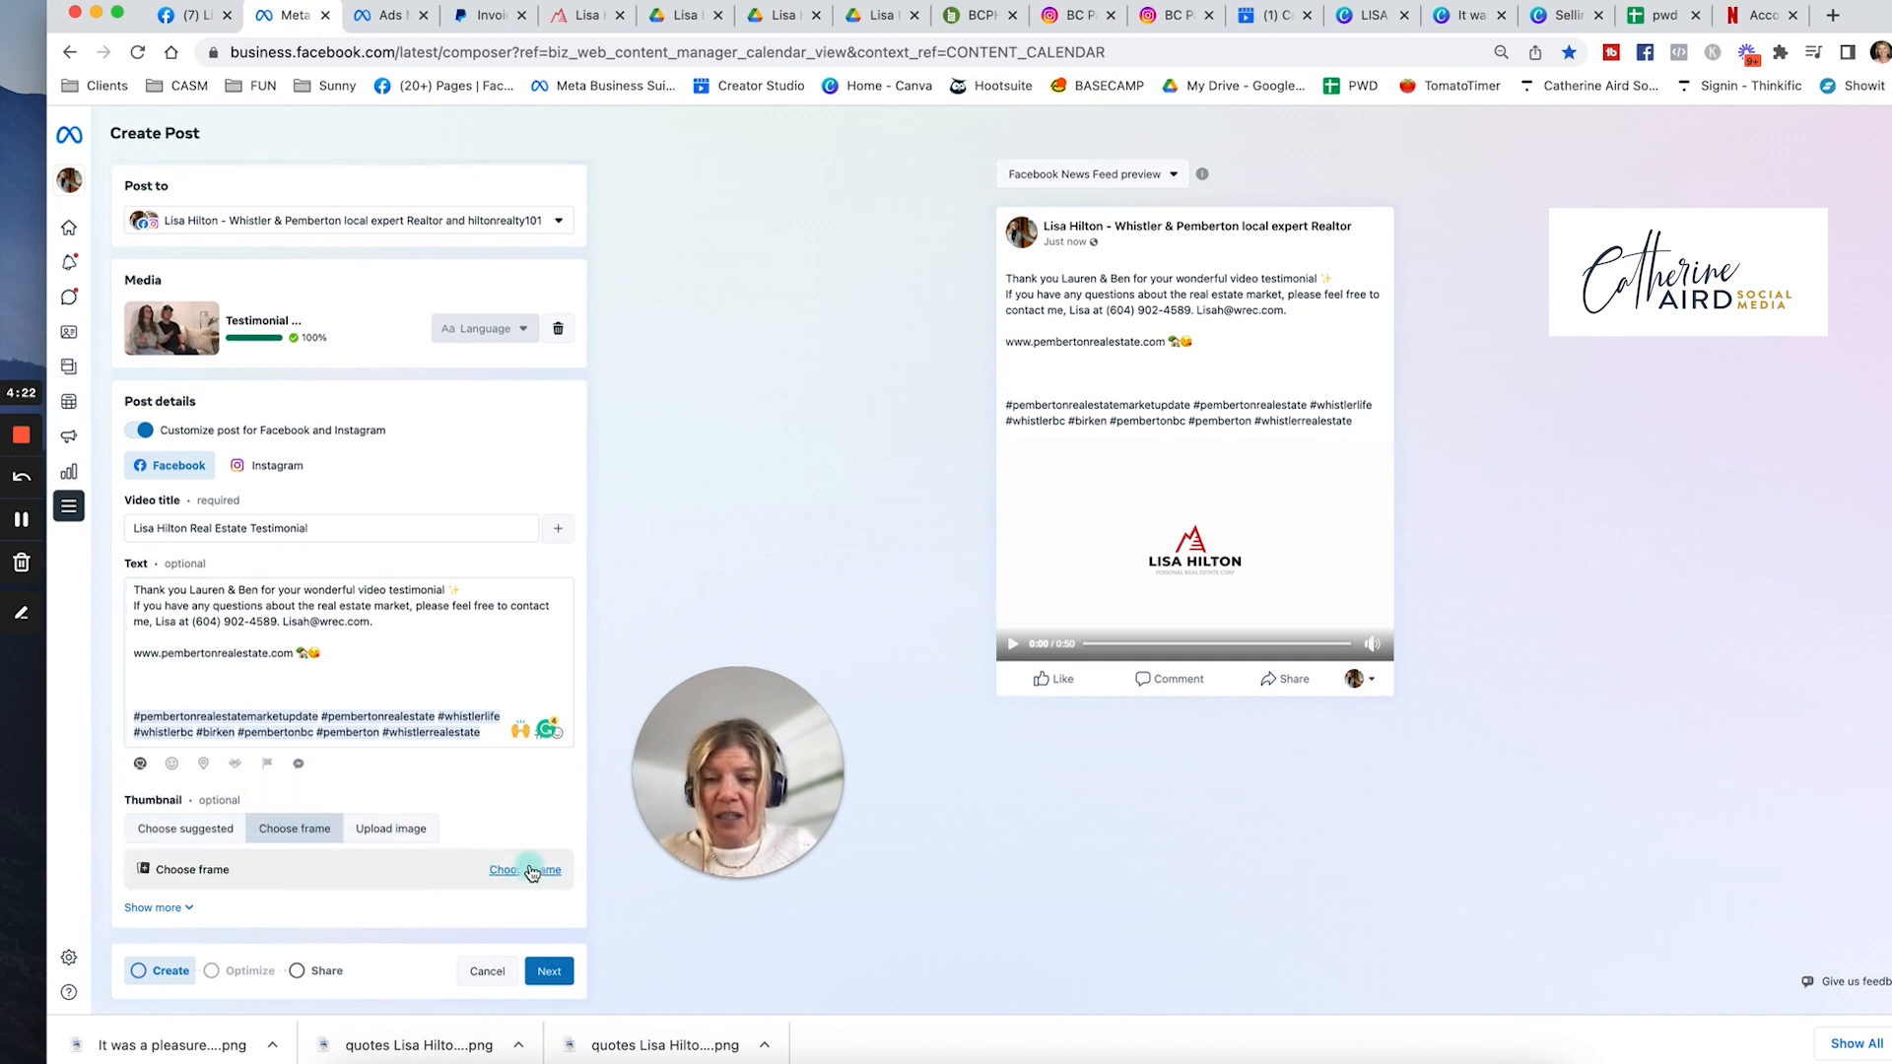
click(526, 871)
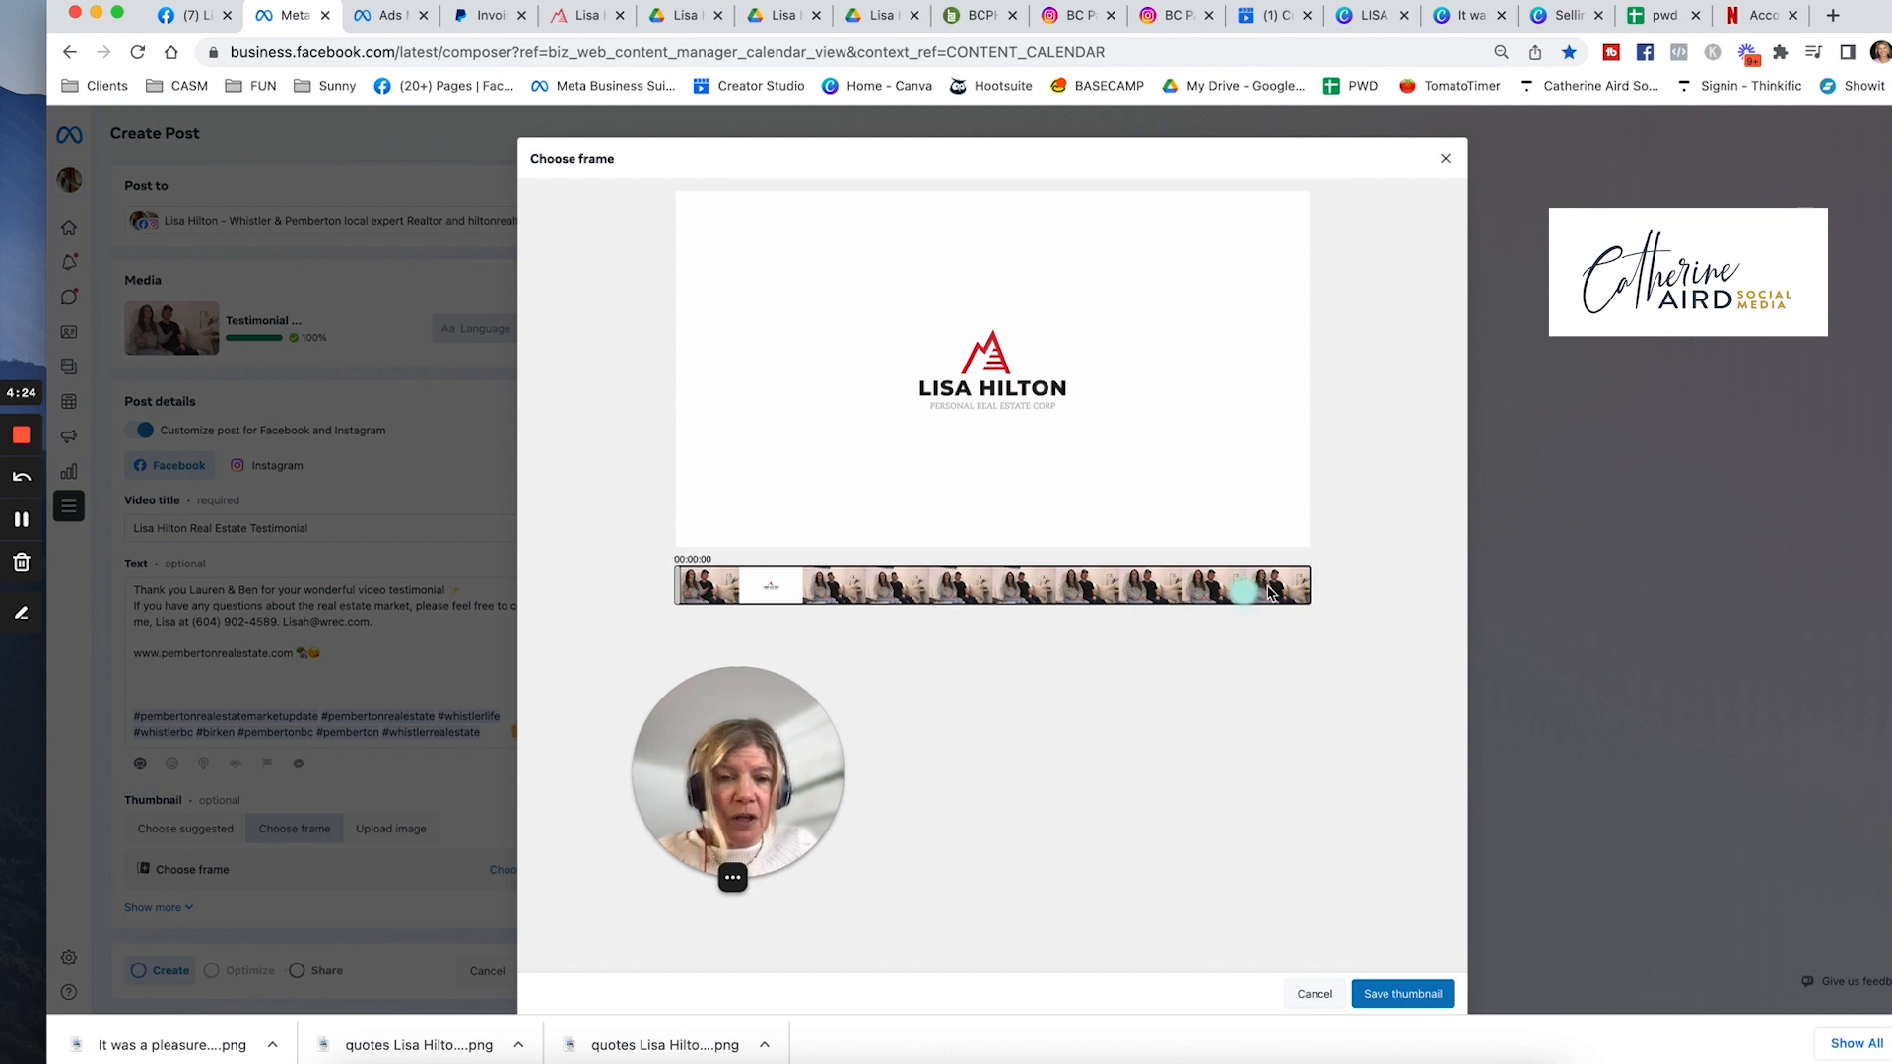
drag(676, 597, 869, 589)
click(1298, 574)
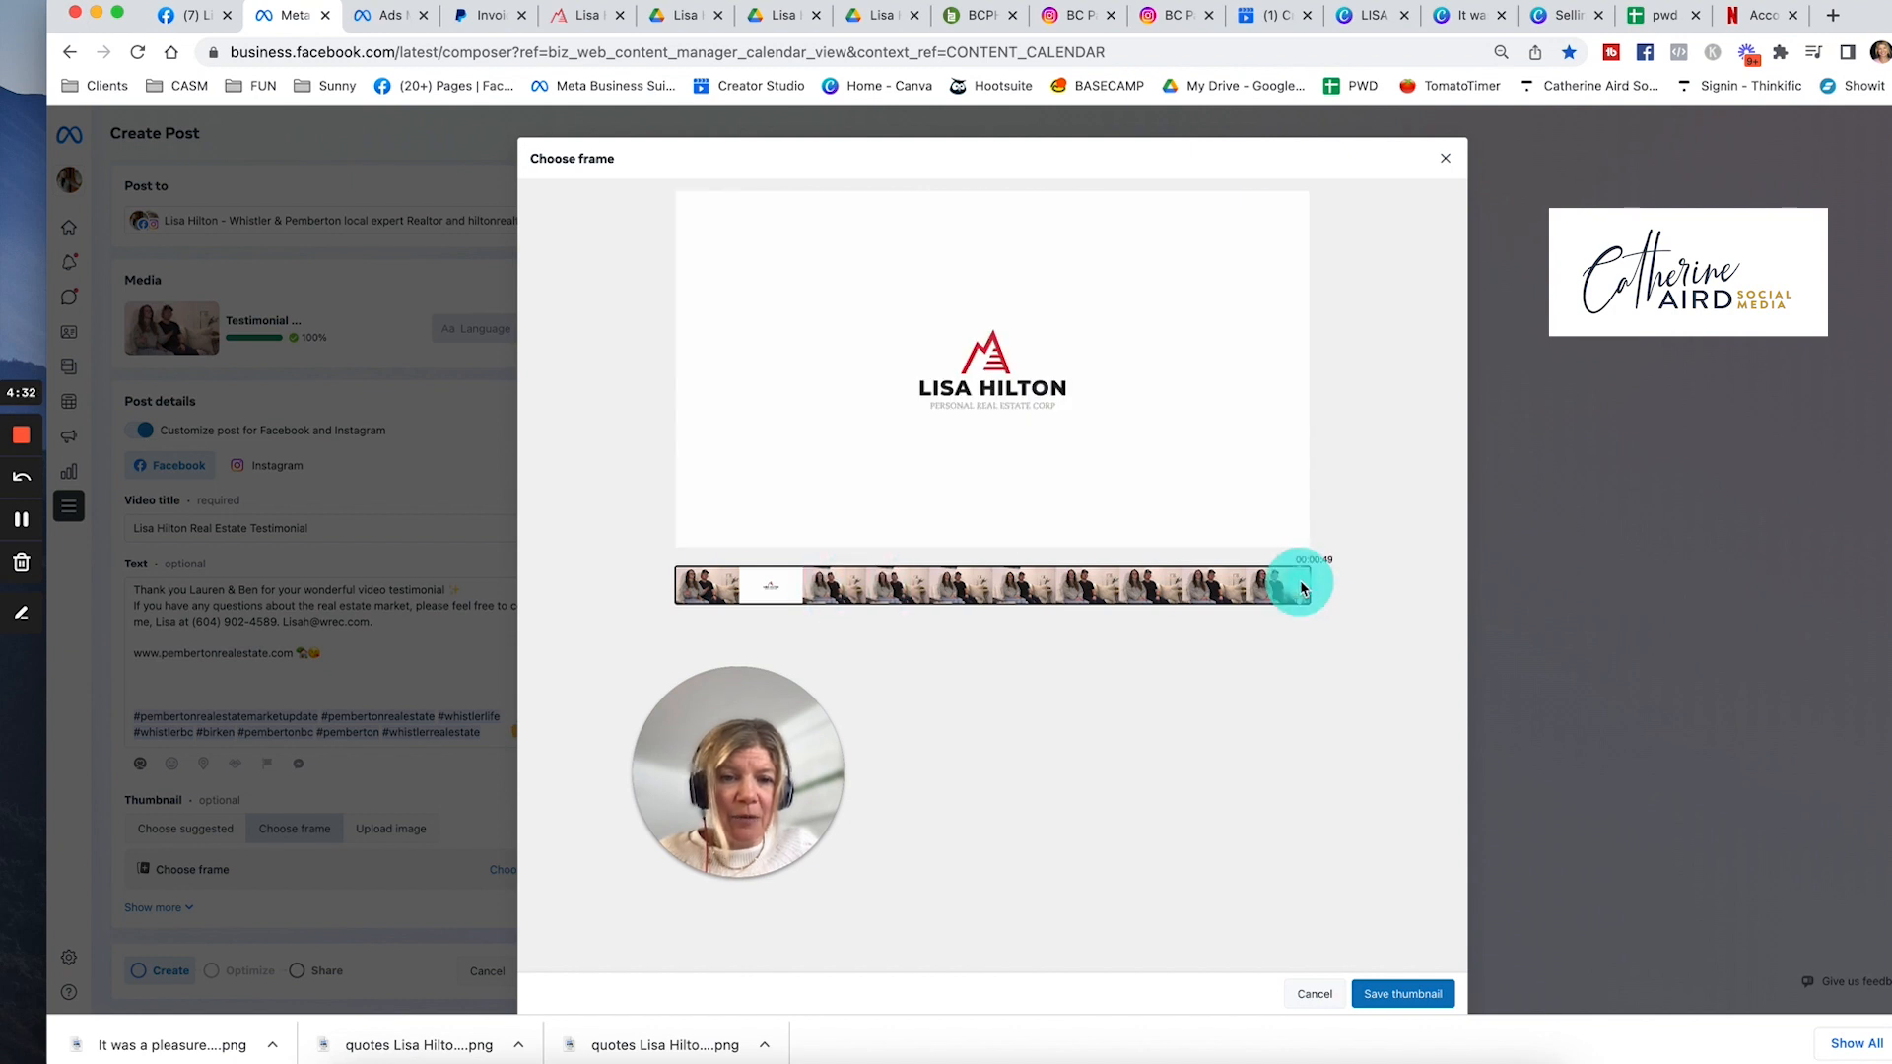
drag(1294, 594, 1231, 598)
click(1382, 992)
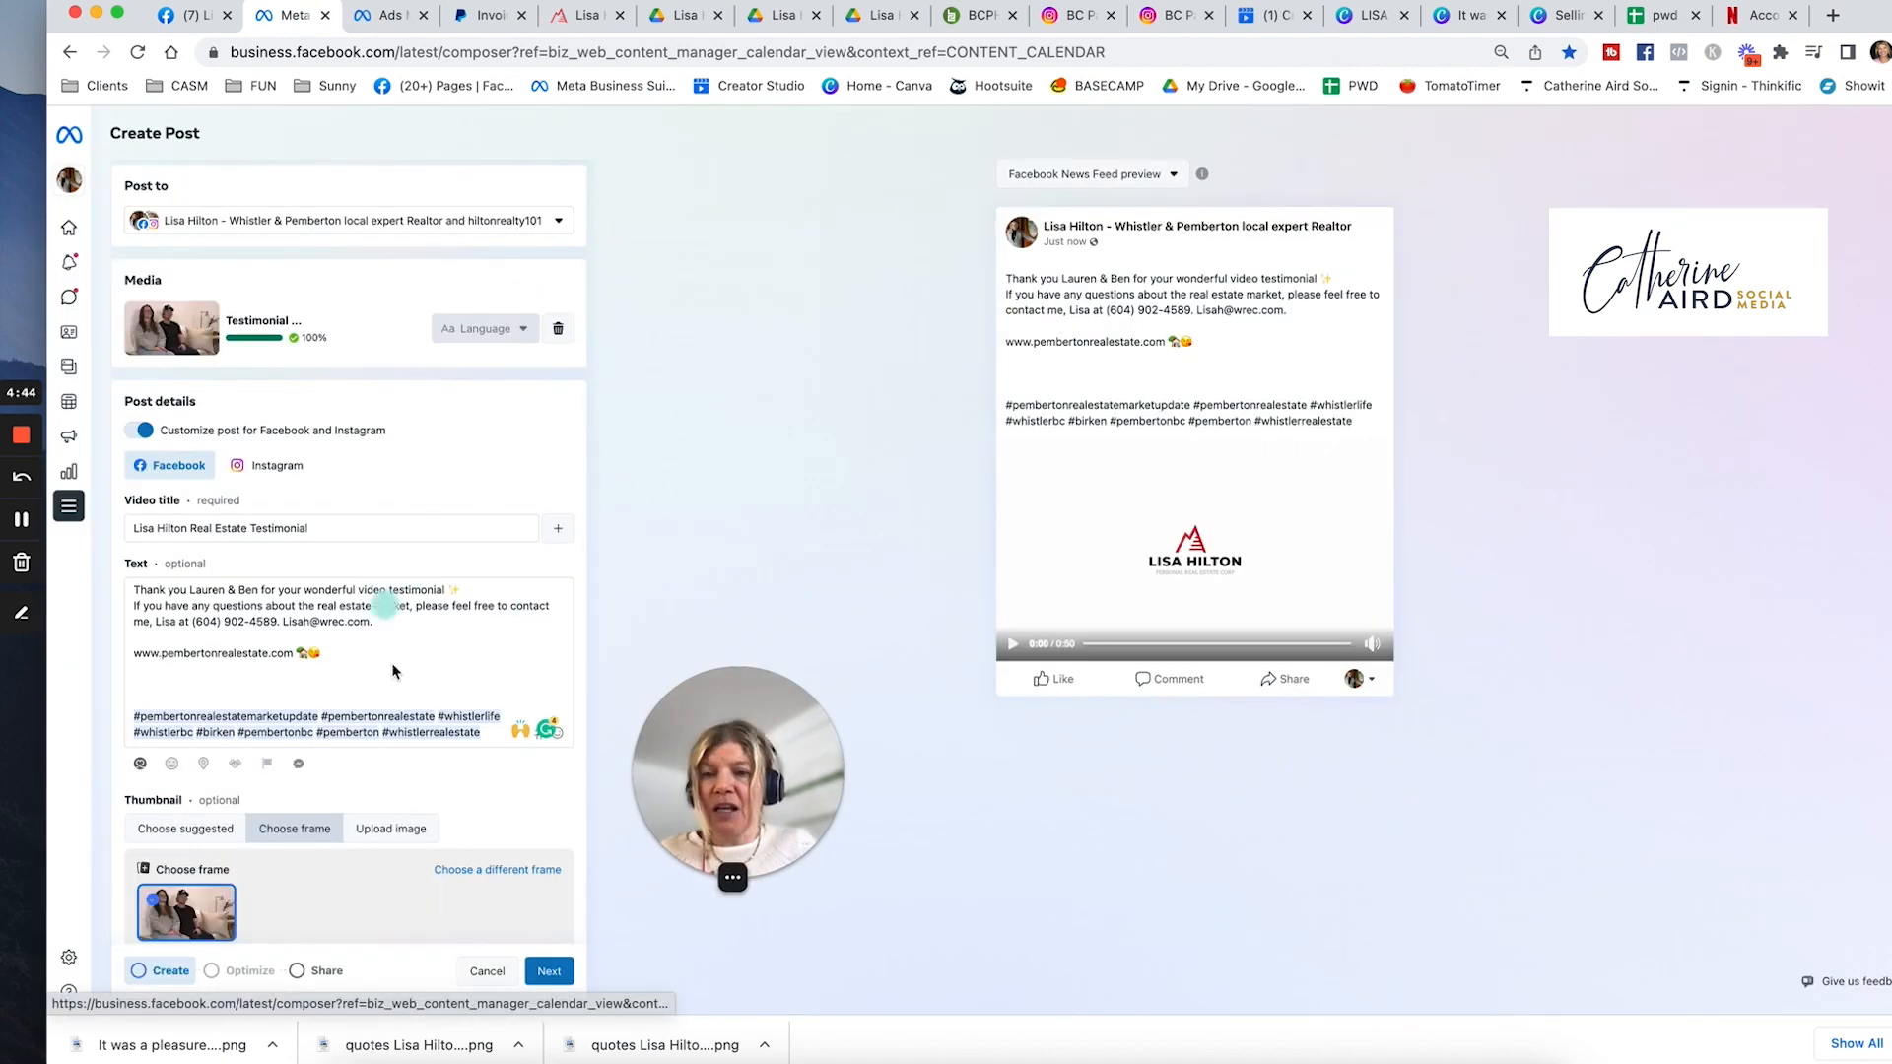
- Search 'pem' and tag Pemberton as the Facebook post's location
scroll(392, 671, down, 1)
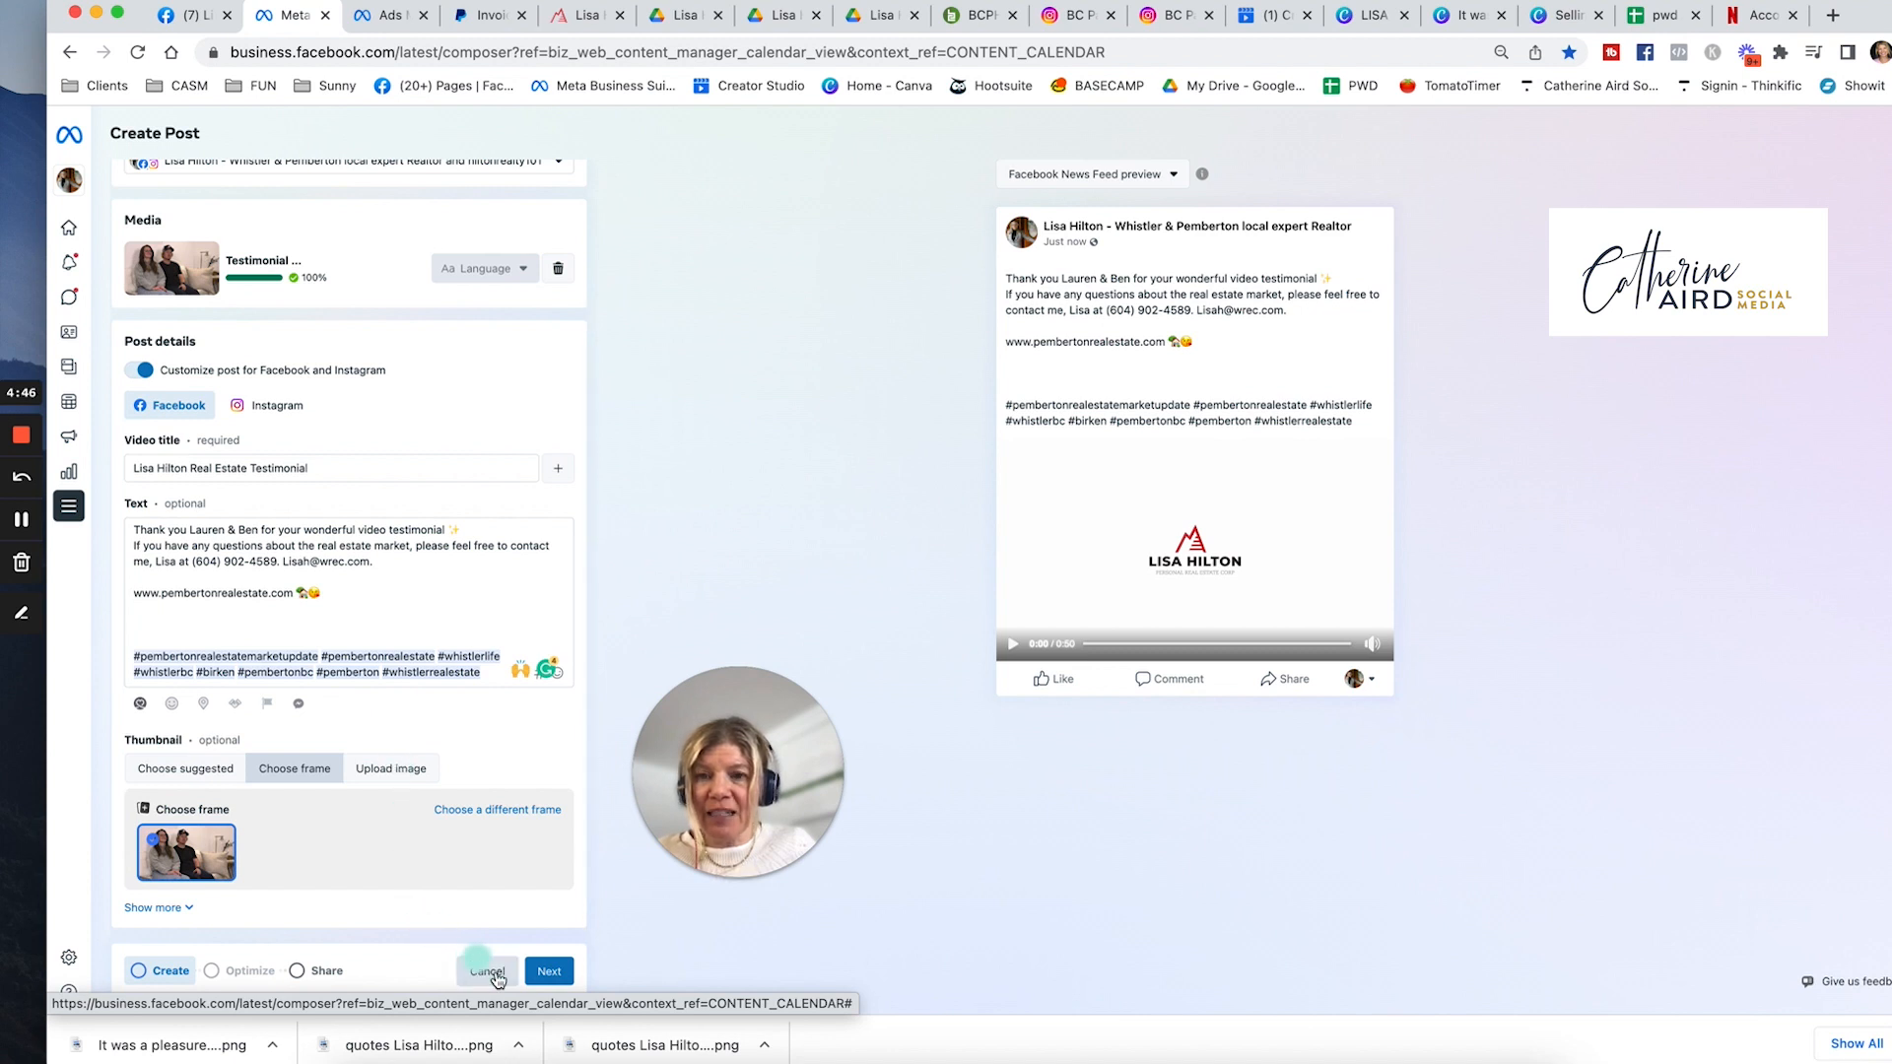
scroll(450, 706, up, 3)
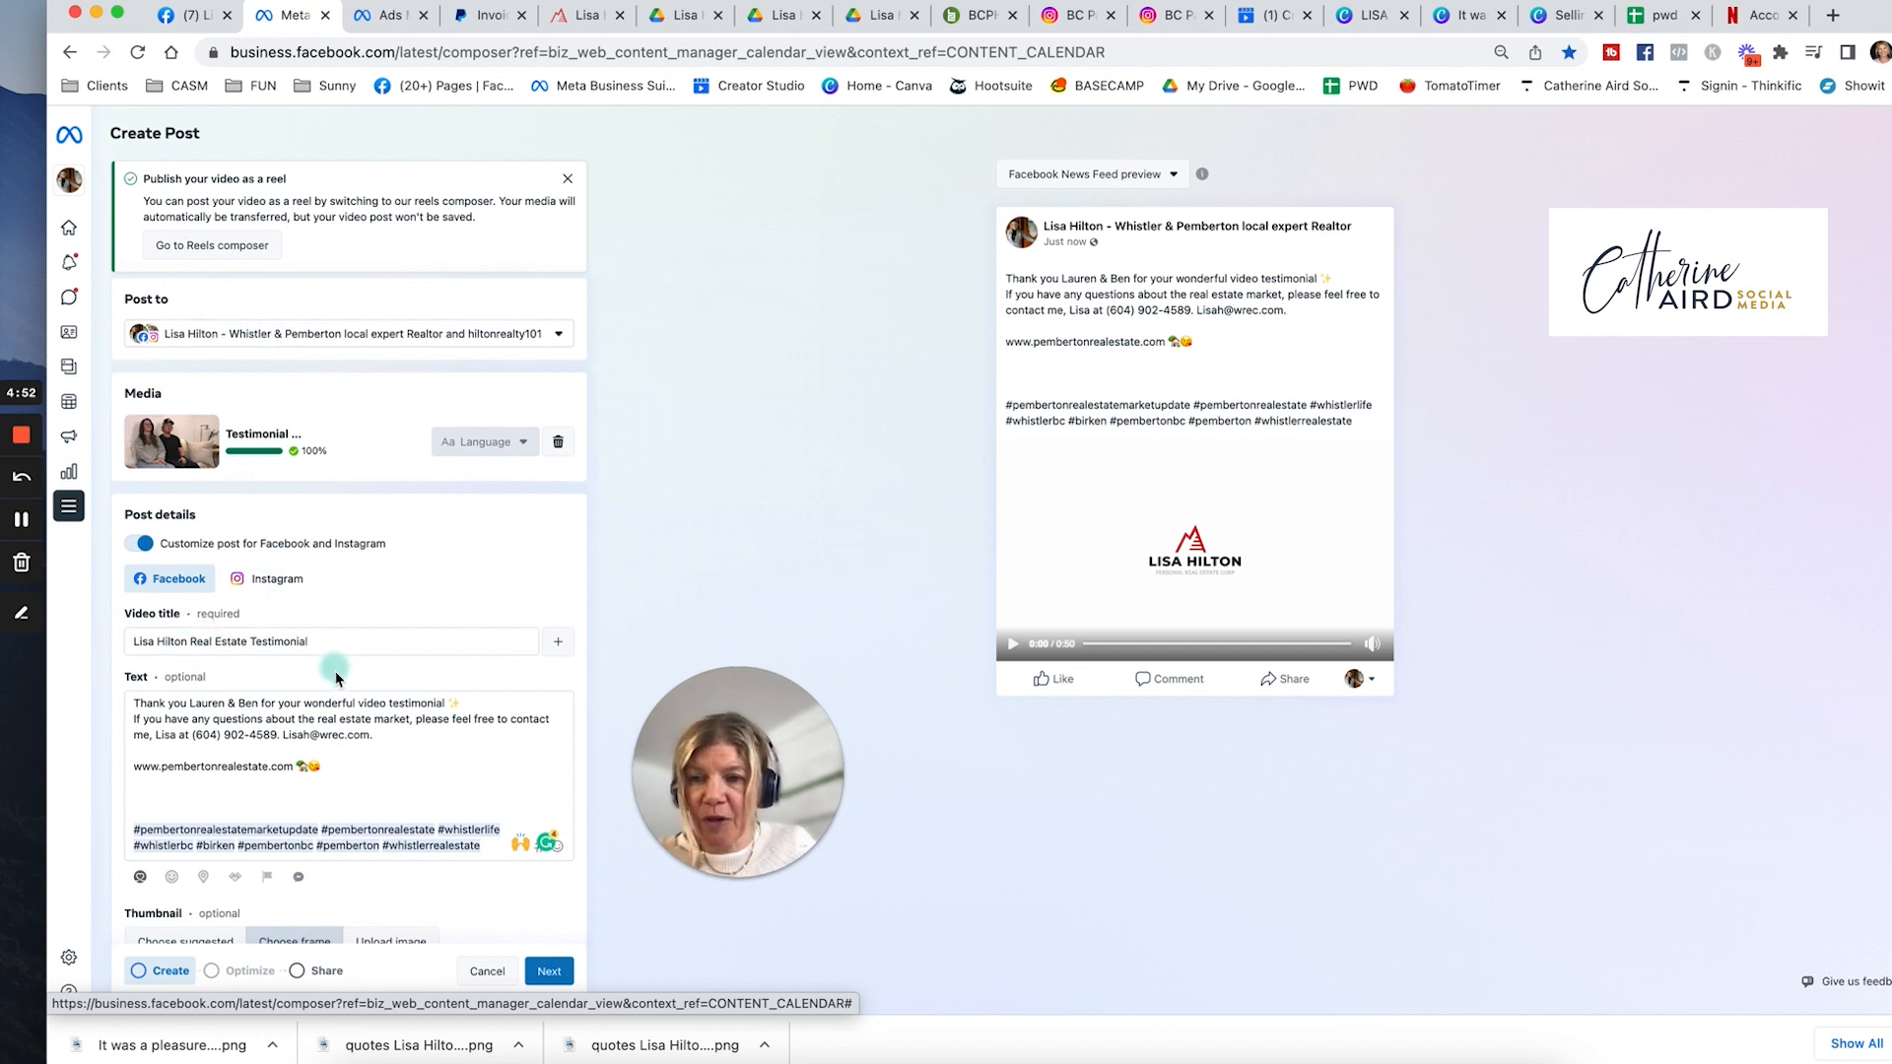
scroll(341, 724, down, 3)
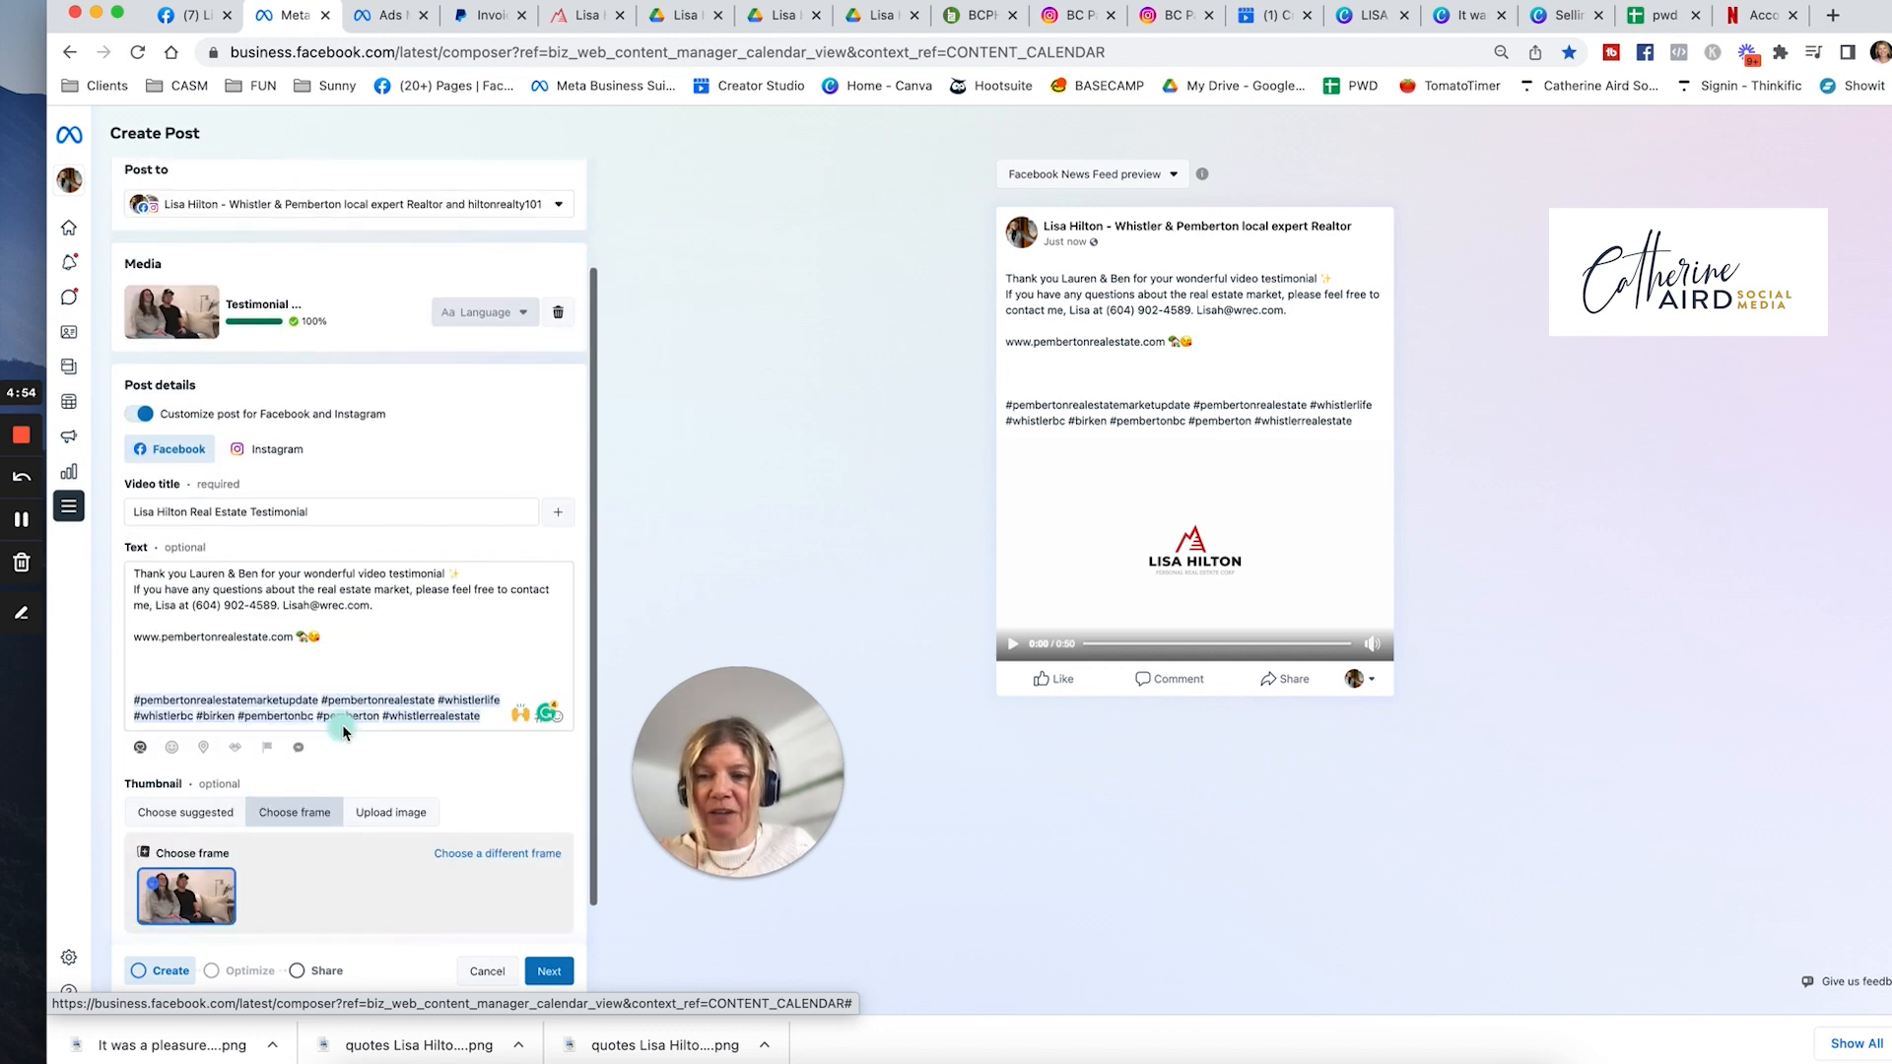
scroll(341, 725, down, 1)
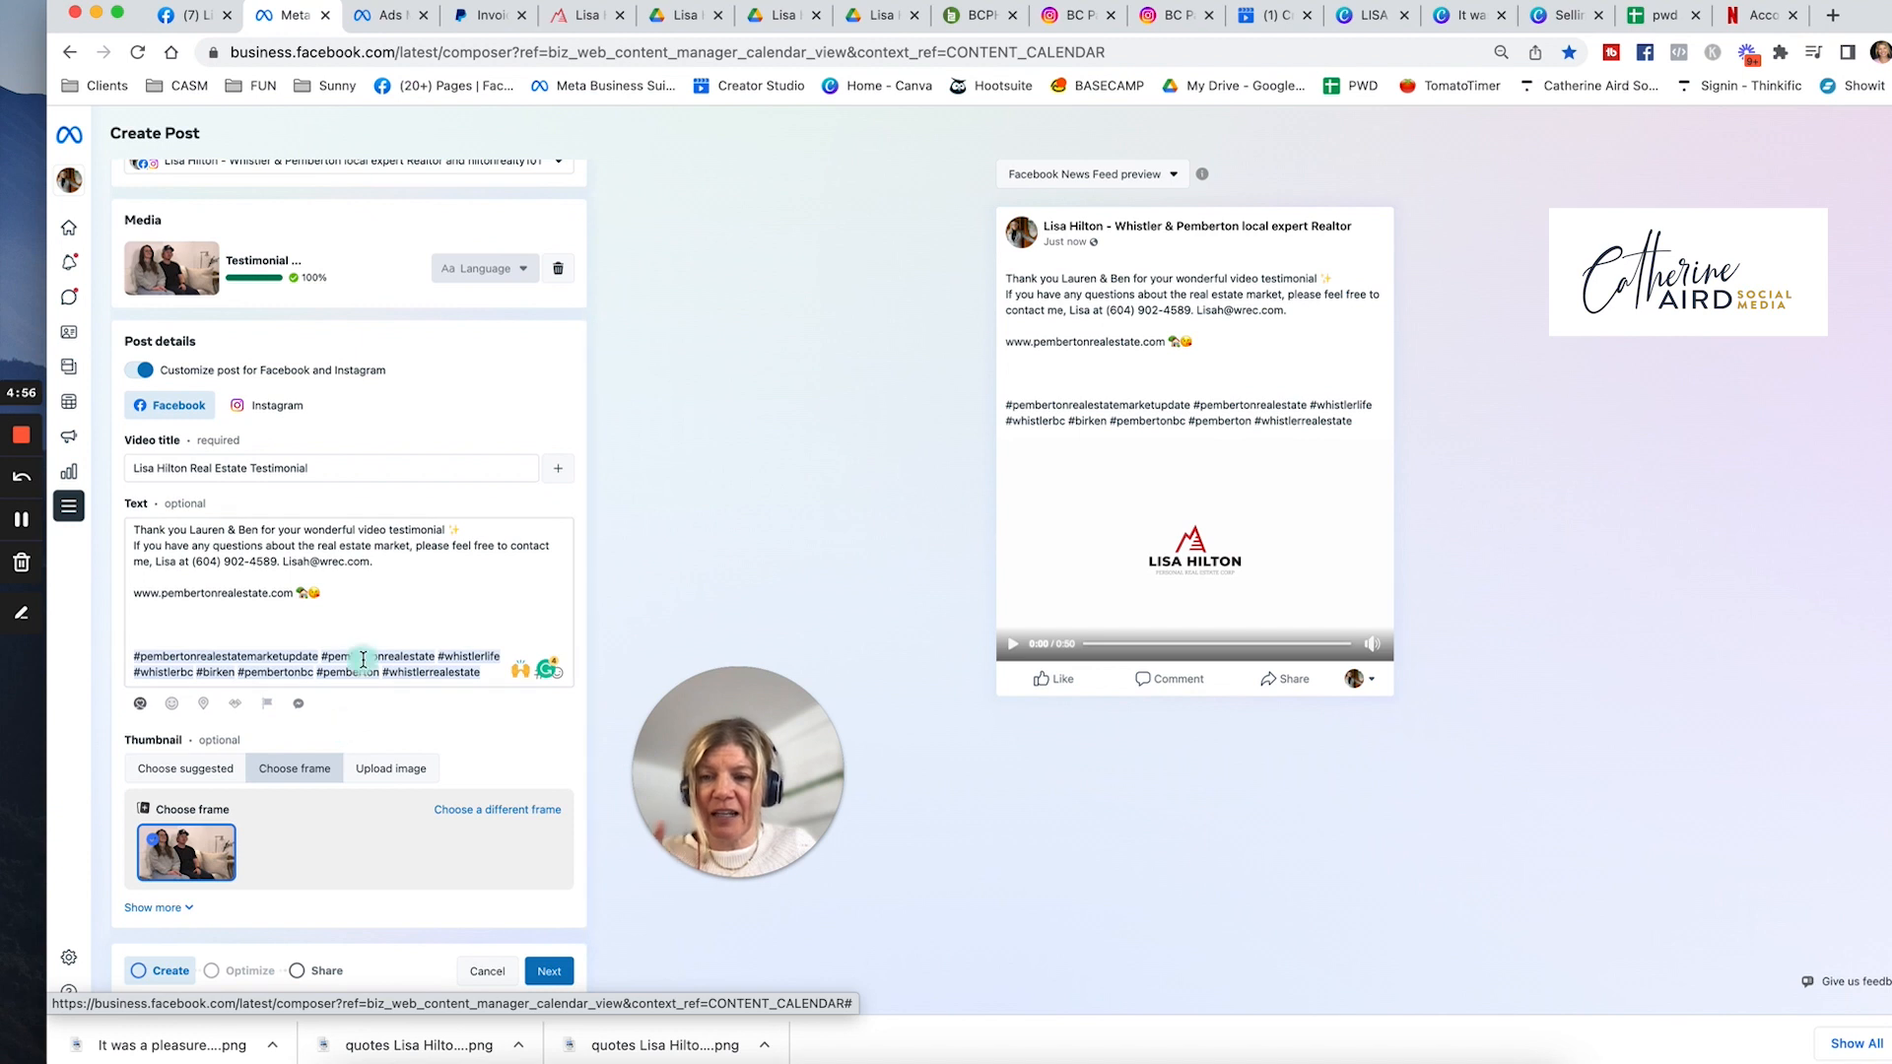
click(203, 702)
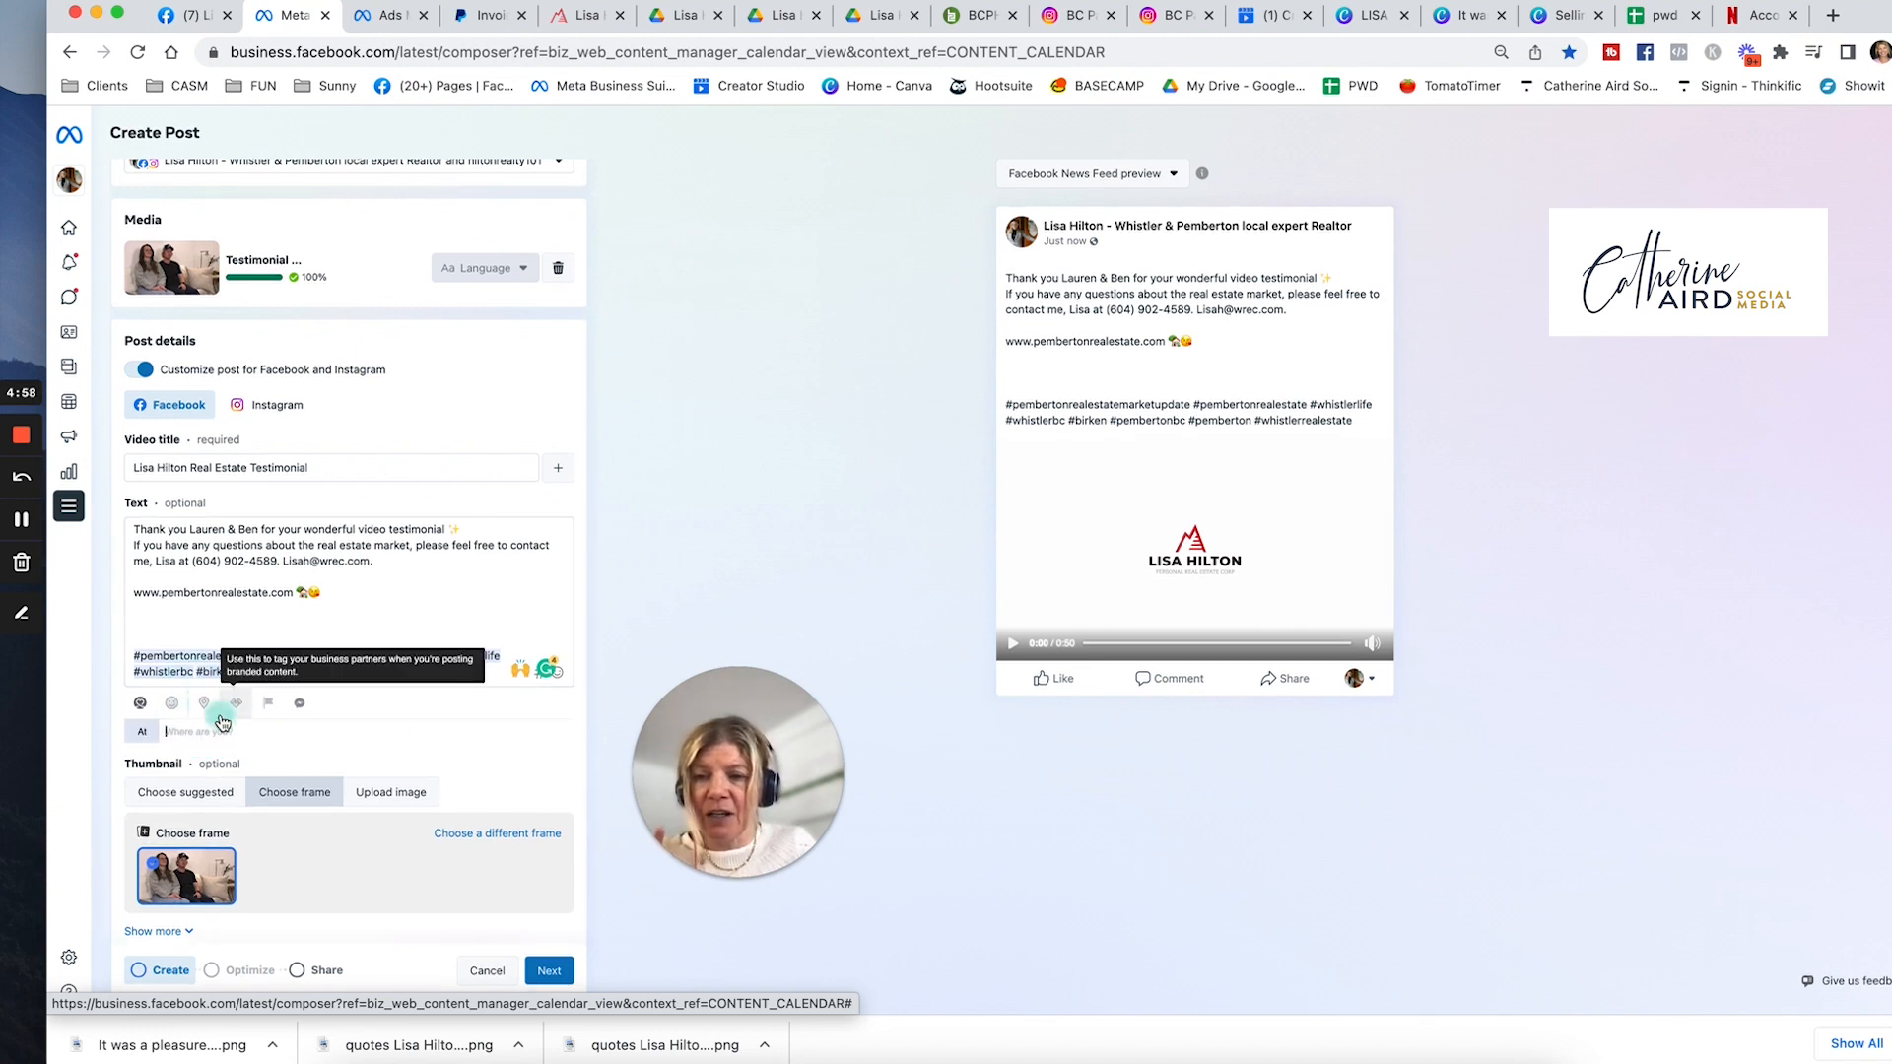
text(pember)
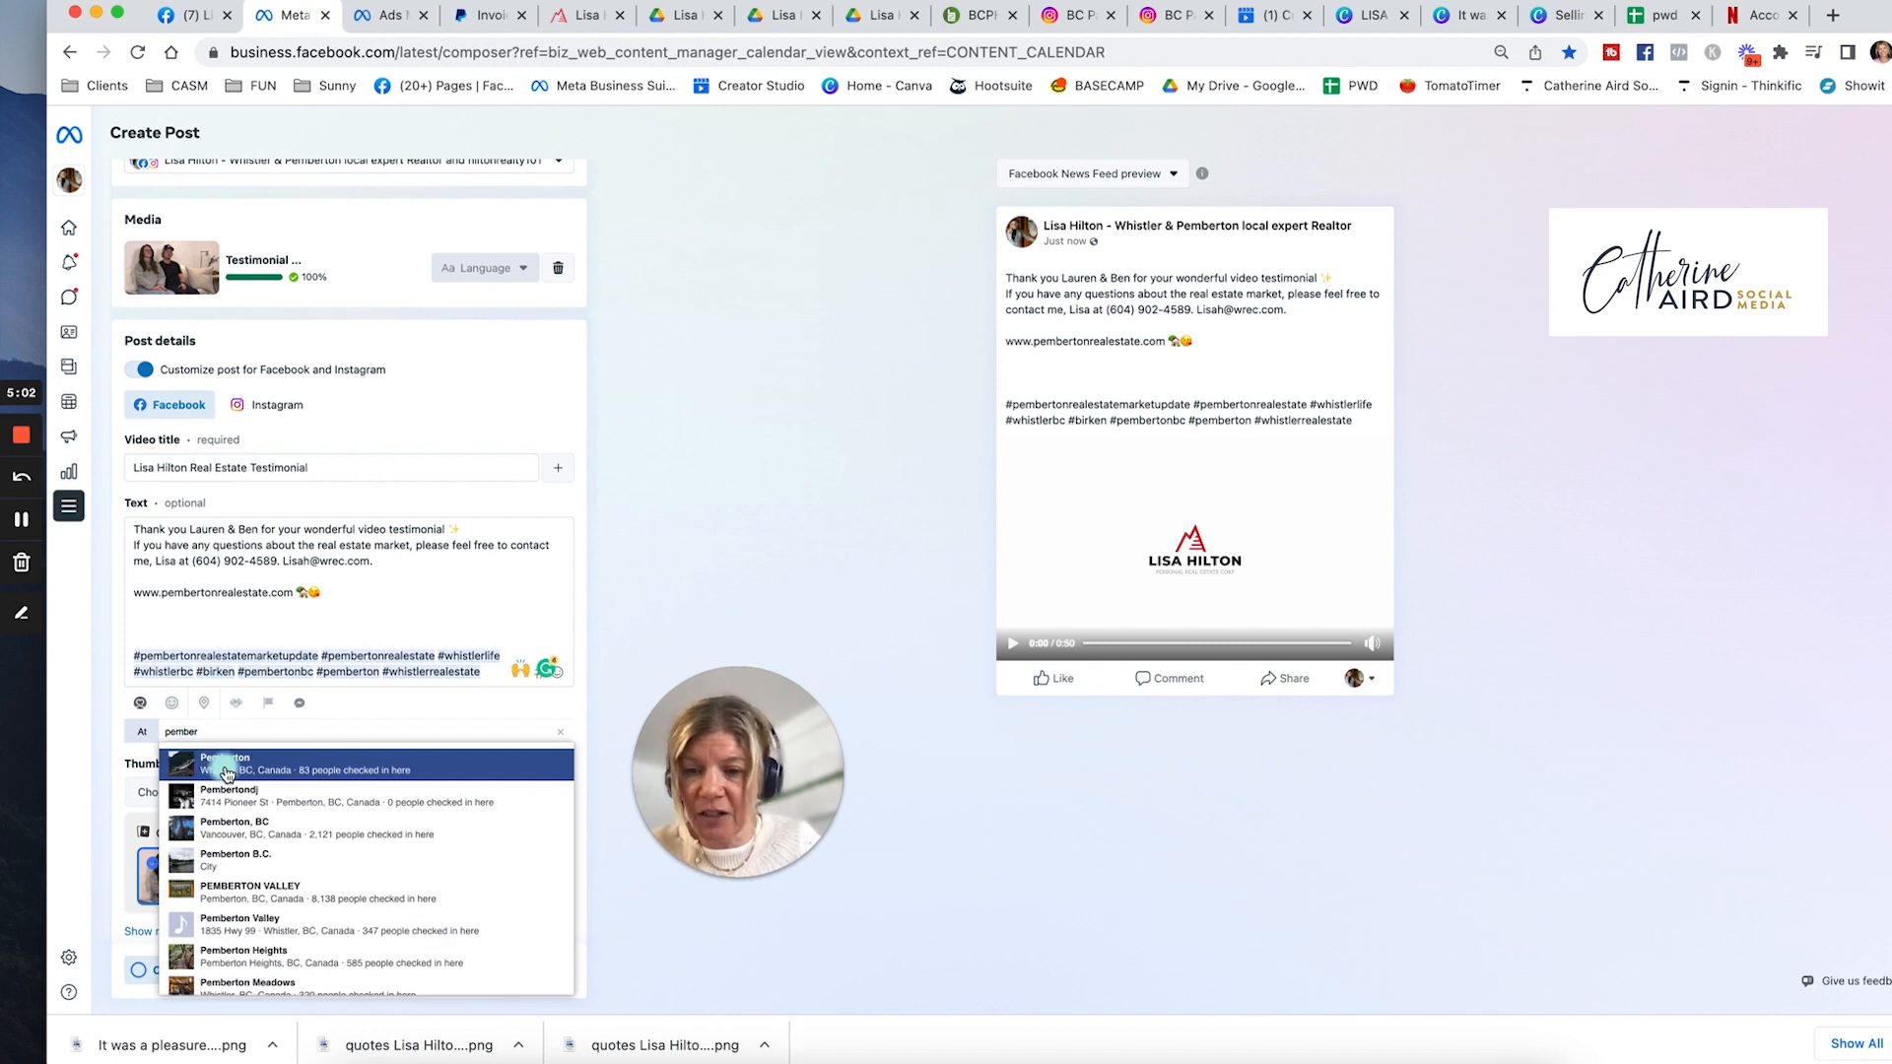
click(217, 764)
scroll(365, 784, down, 1)
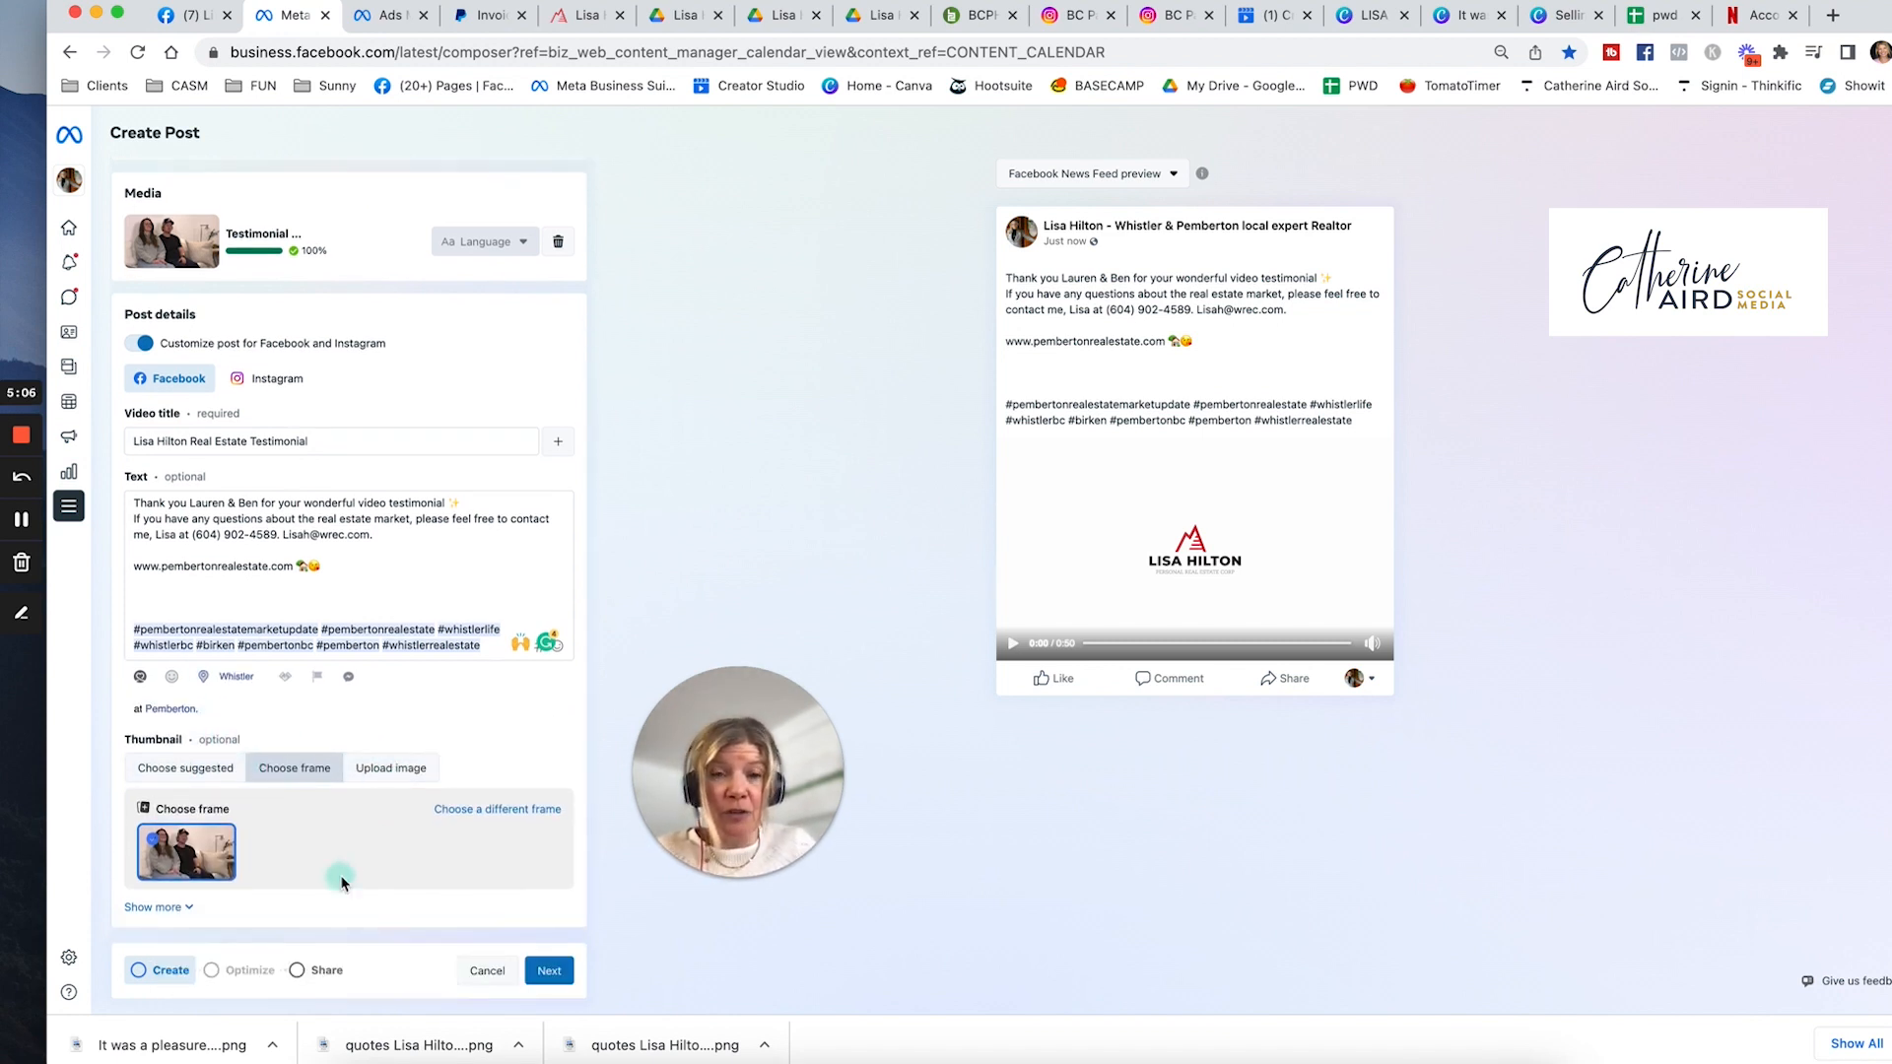
scroll(345, 866, up, 1)
scroll(344, 866, down, 1)
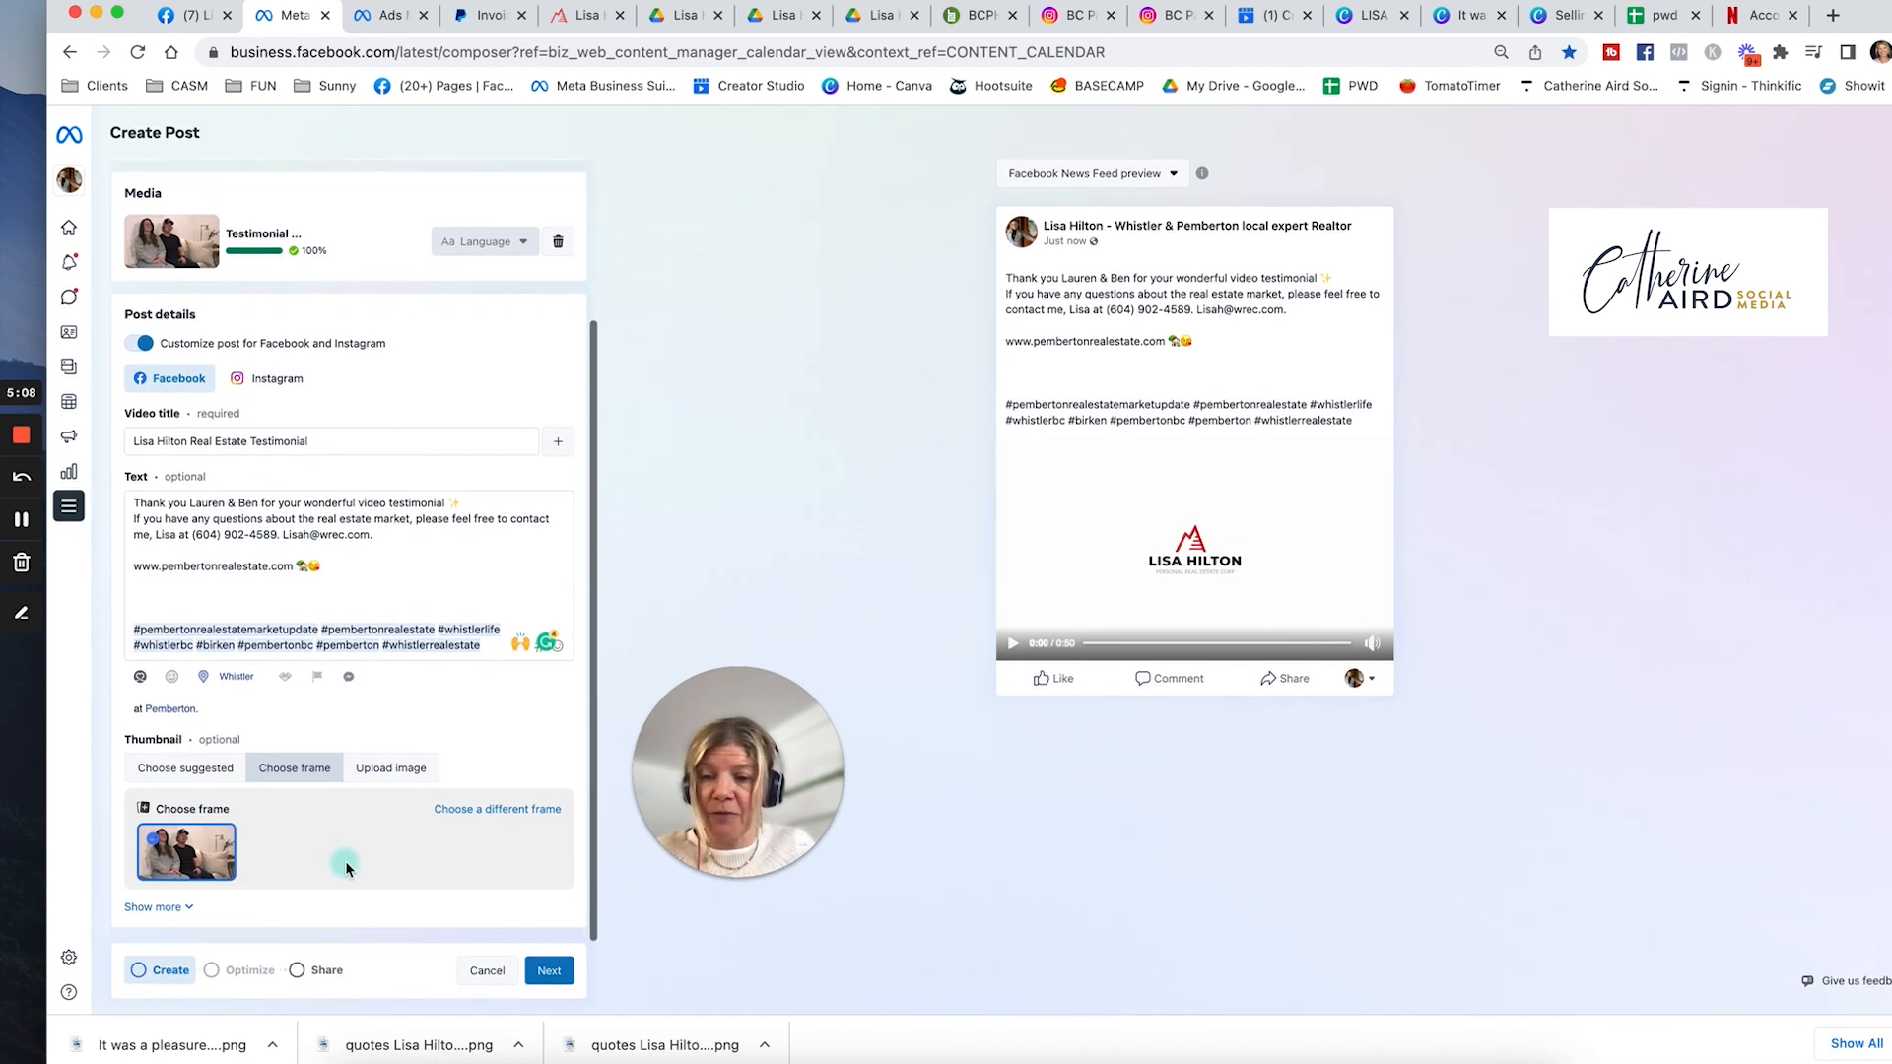
- Choose to publish later and set the Facebook publish date to April 3, 2023
click(547, 970)
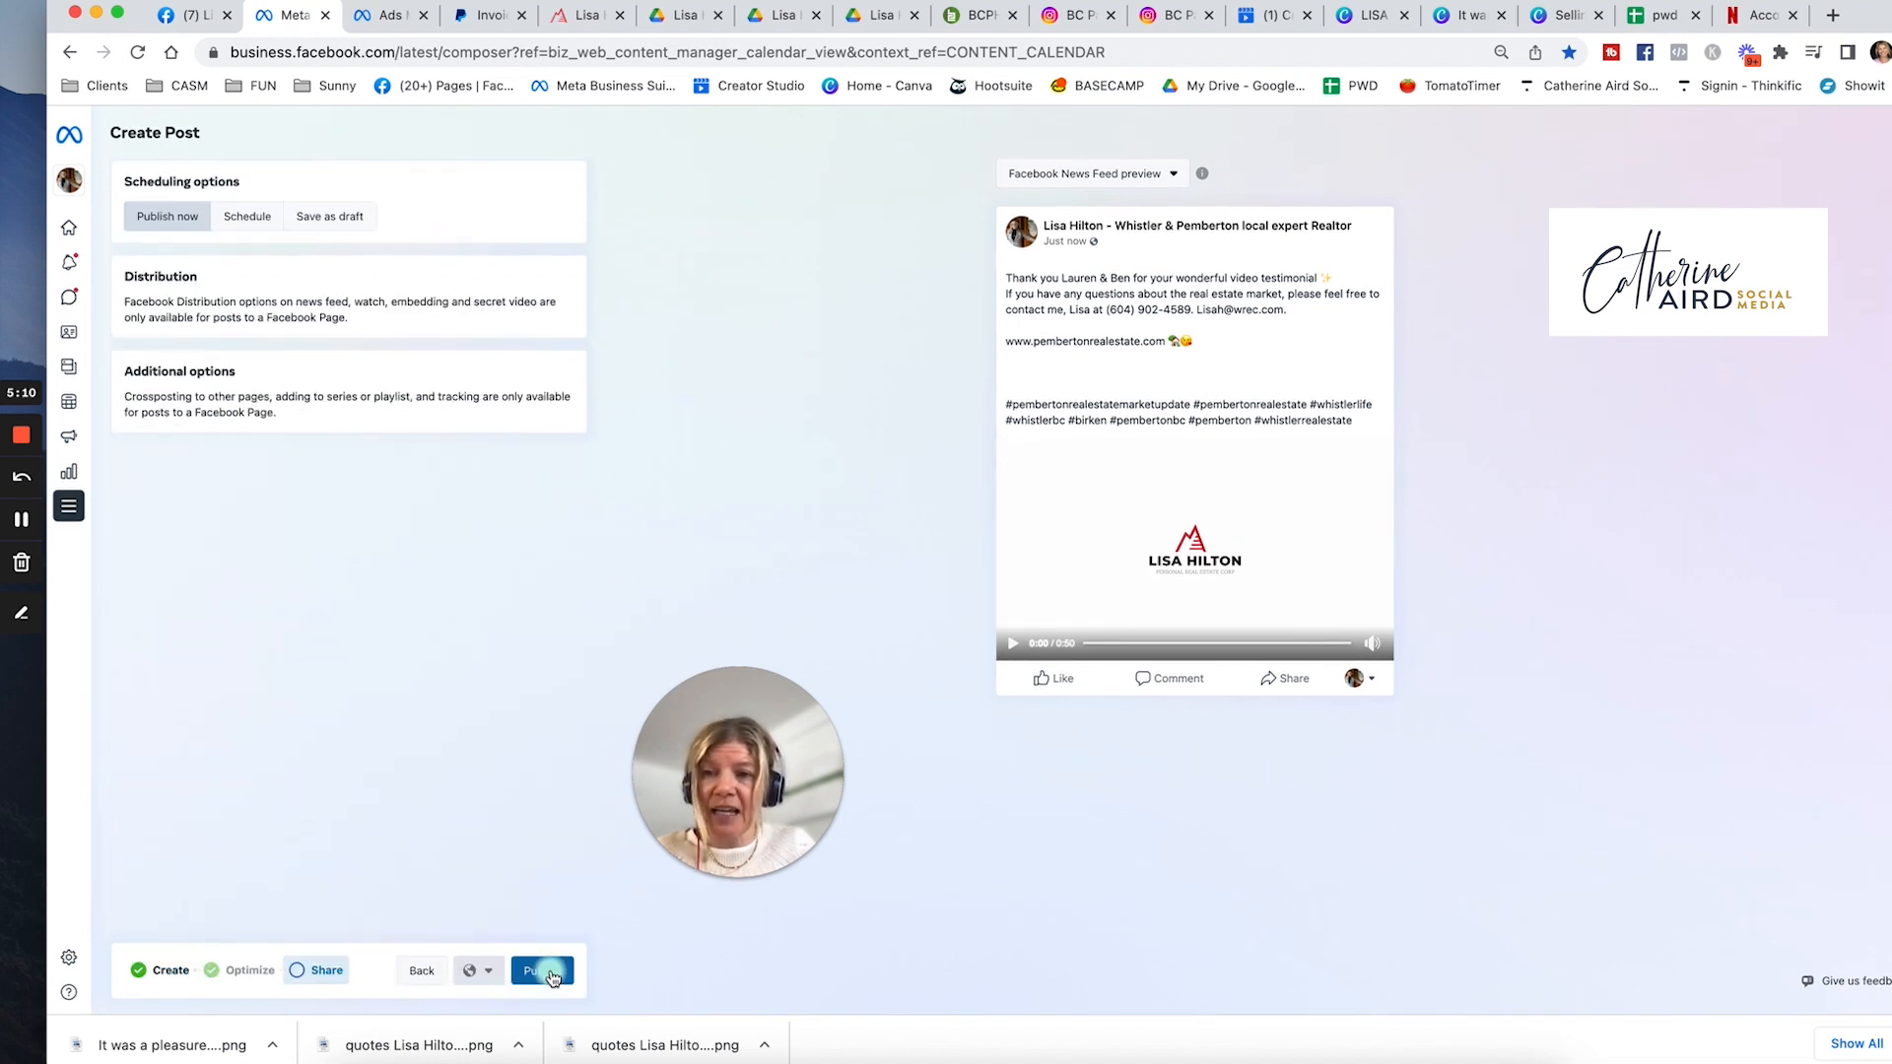
click(245, 216)
click(166, 302)
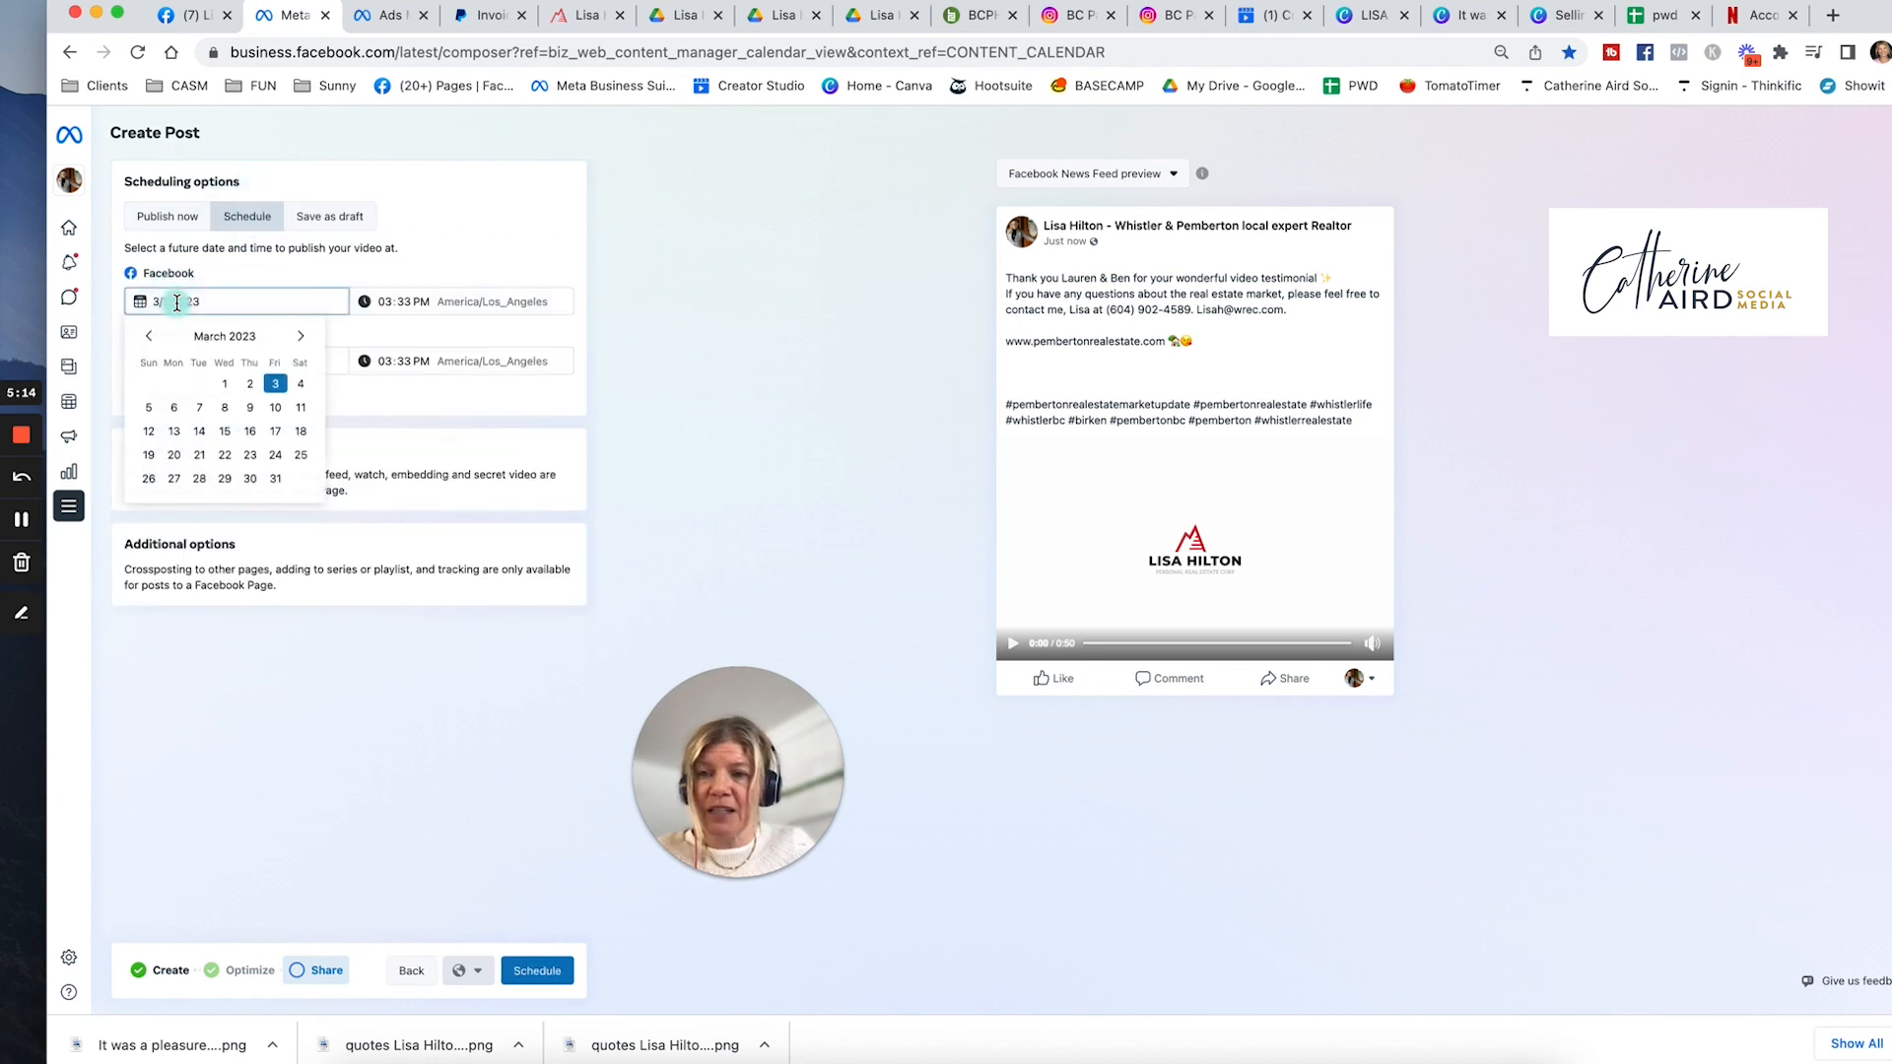
click(300, 336)
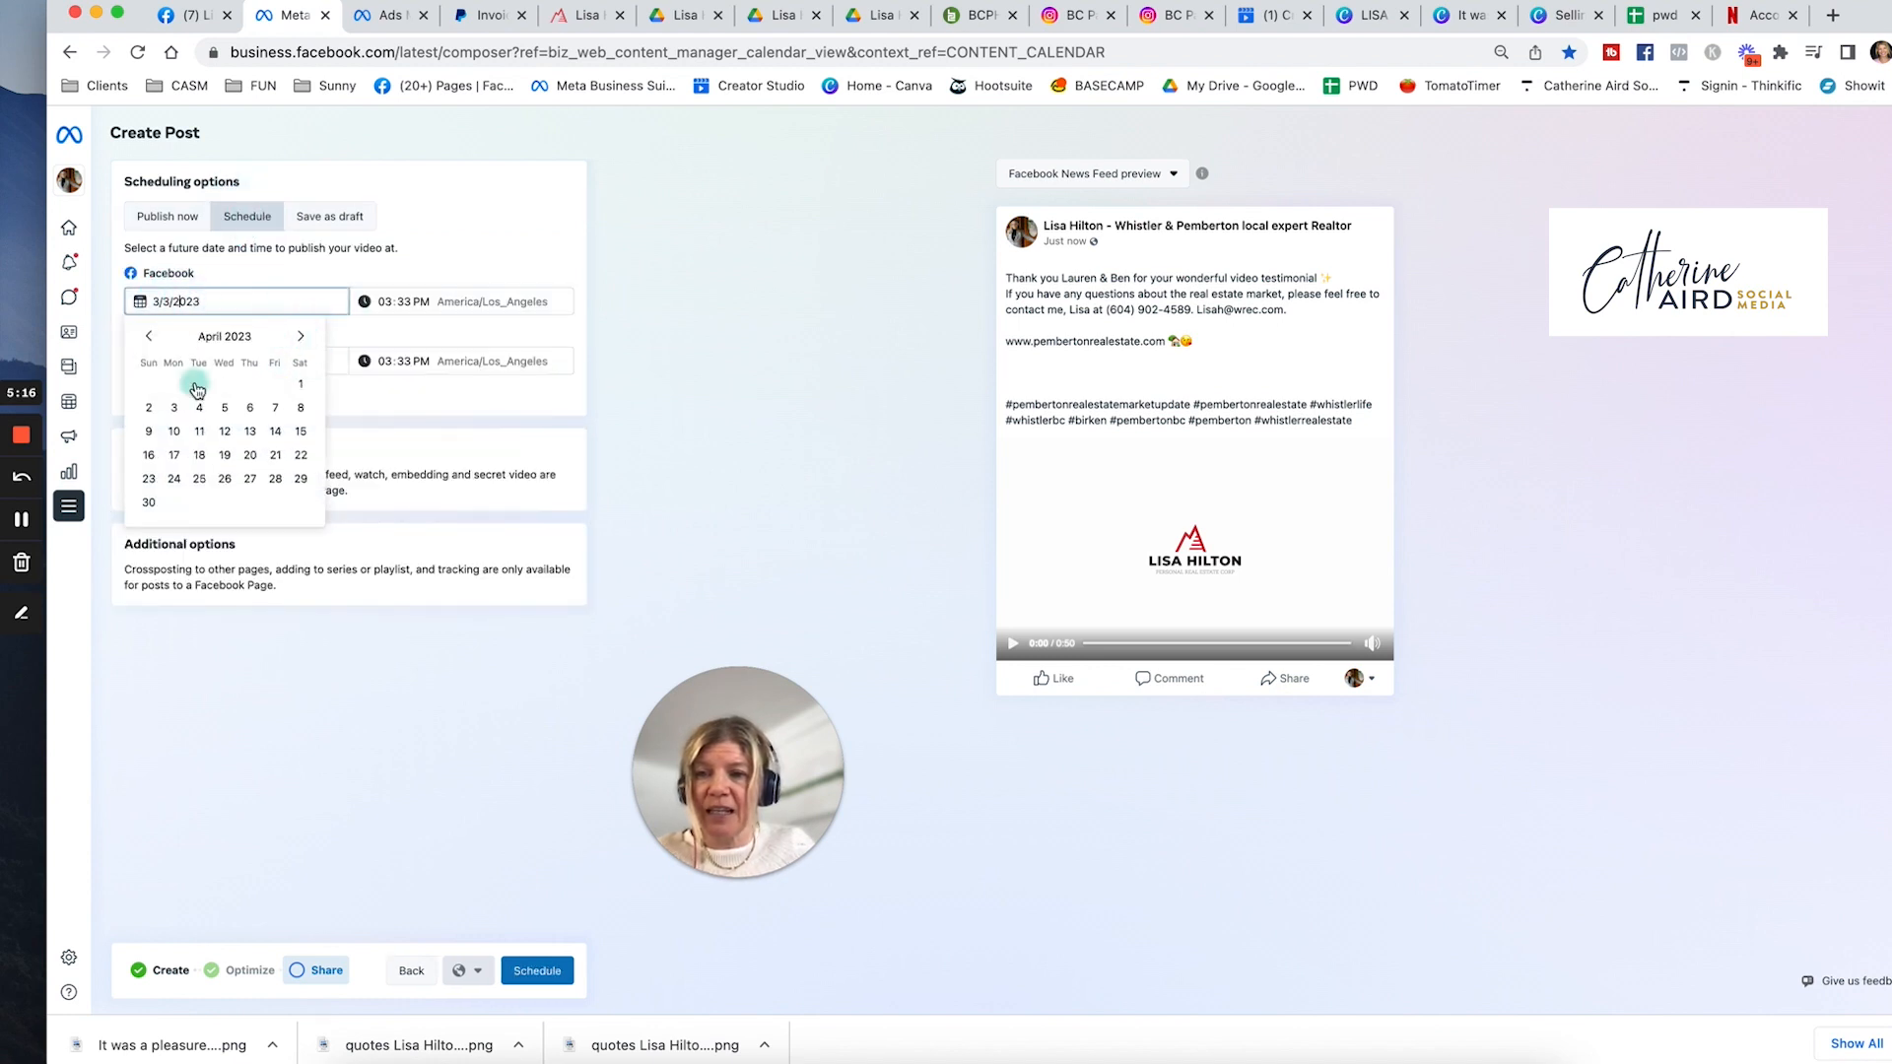
click(174, 408)
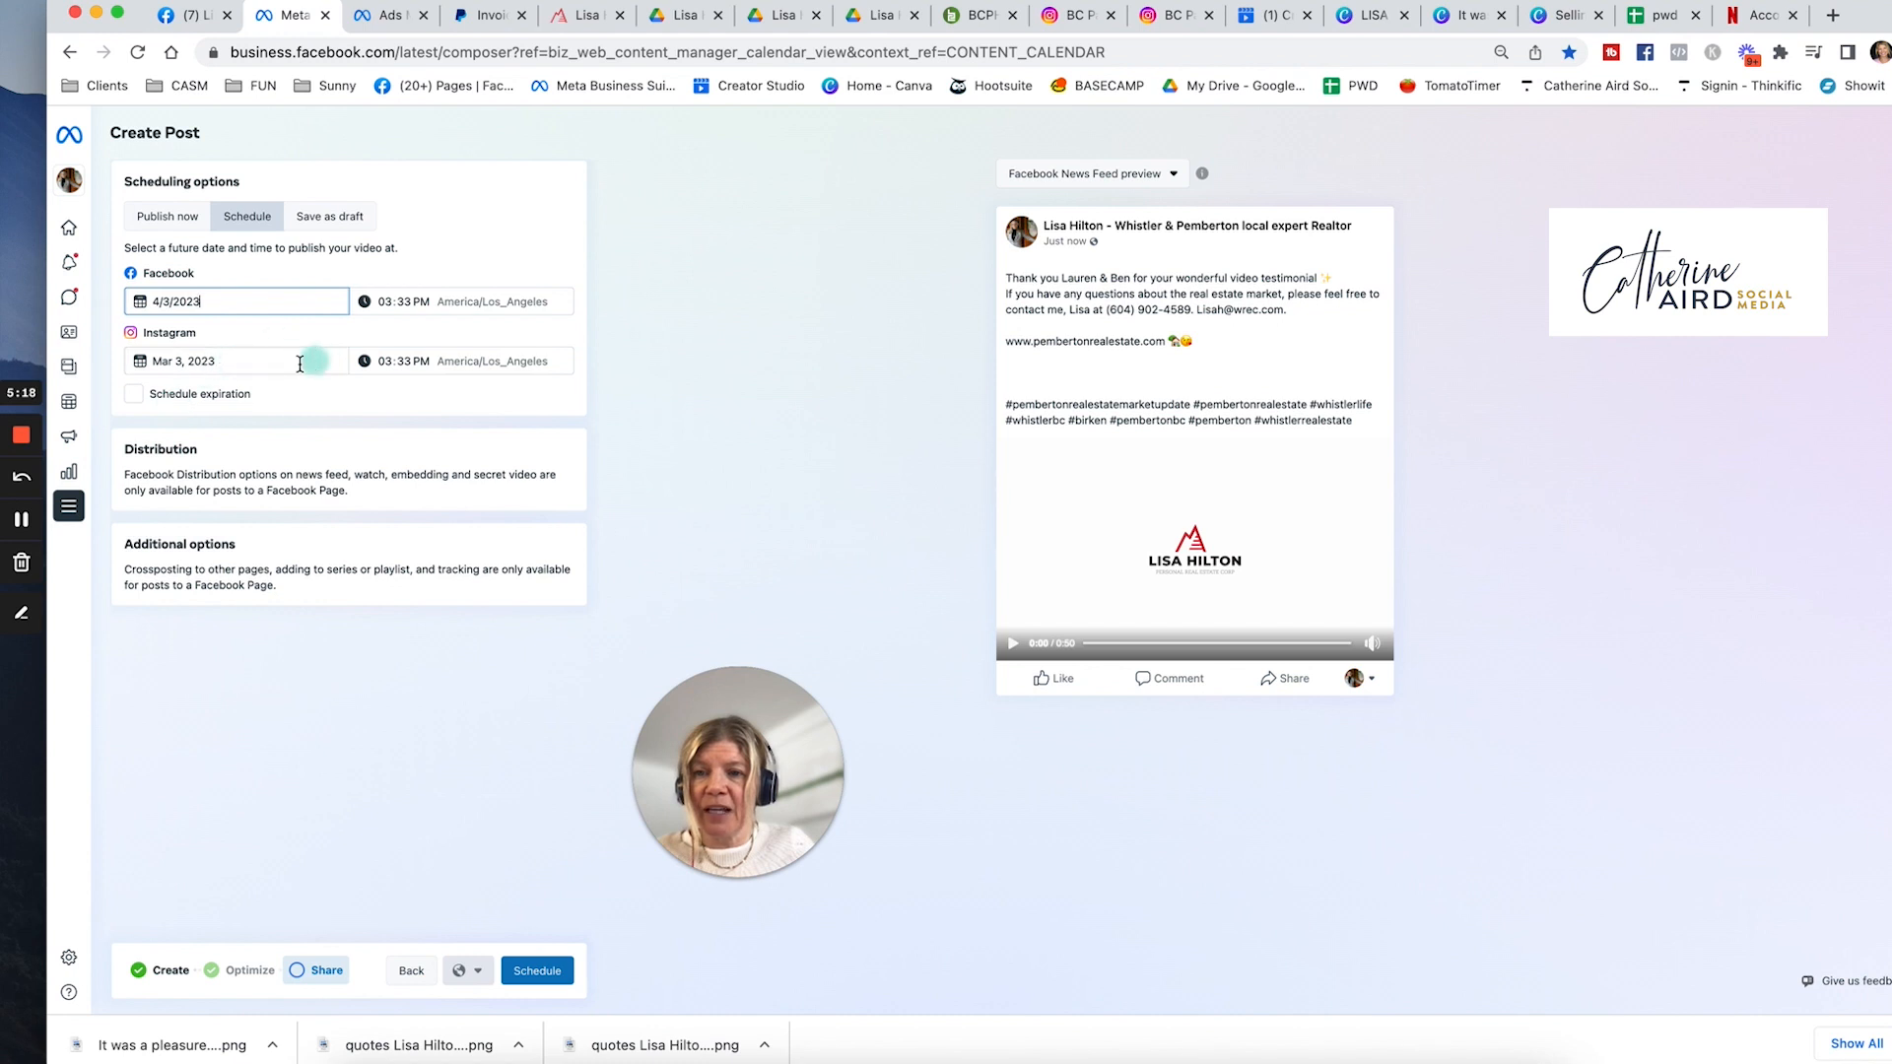
- Set the Instagram publish date to April 3, 2023 and schedule the post on both platforms
click(288, 364)
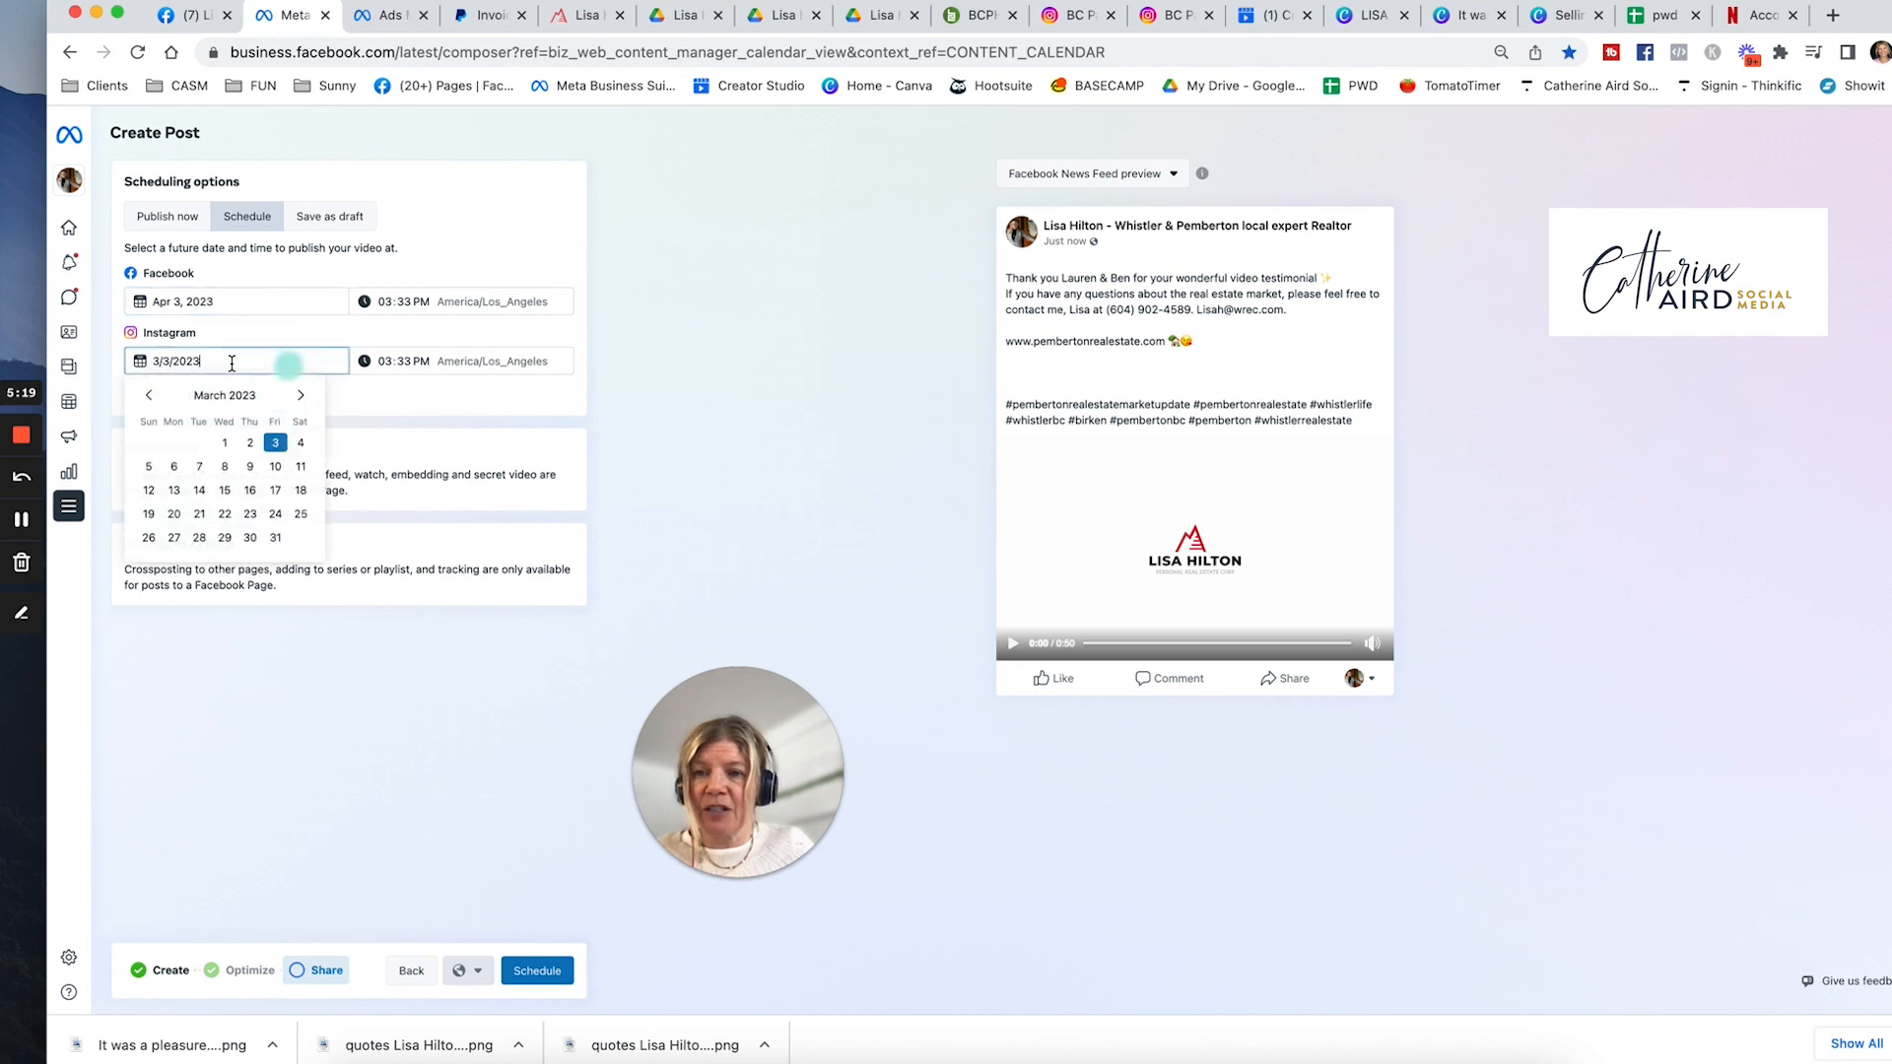
click(299, 398)
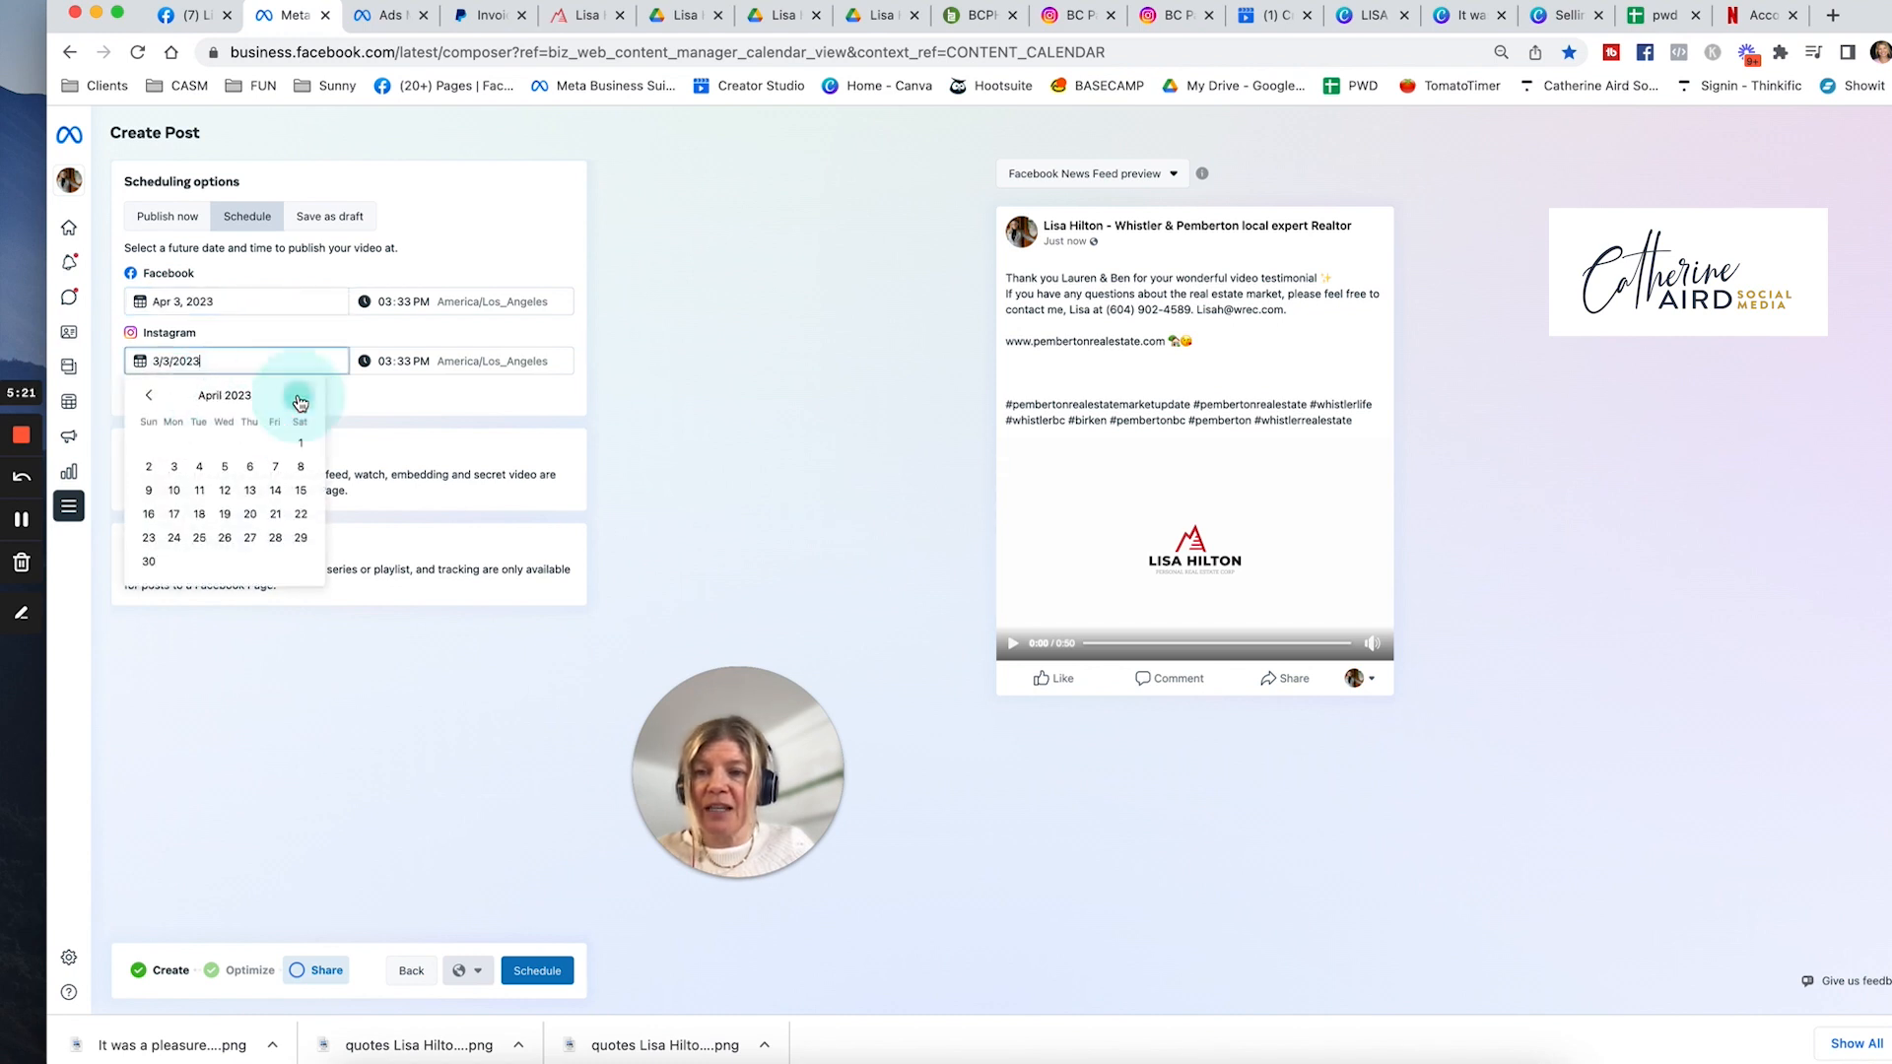
click(172, 471)
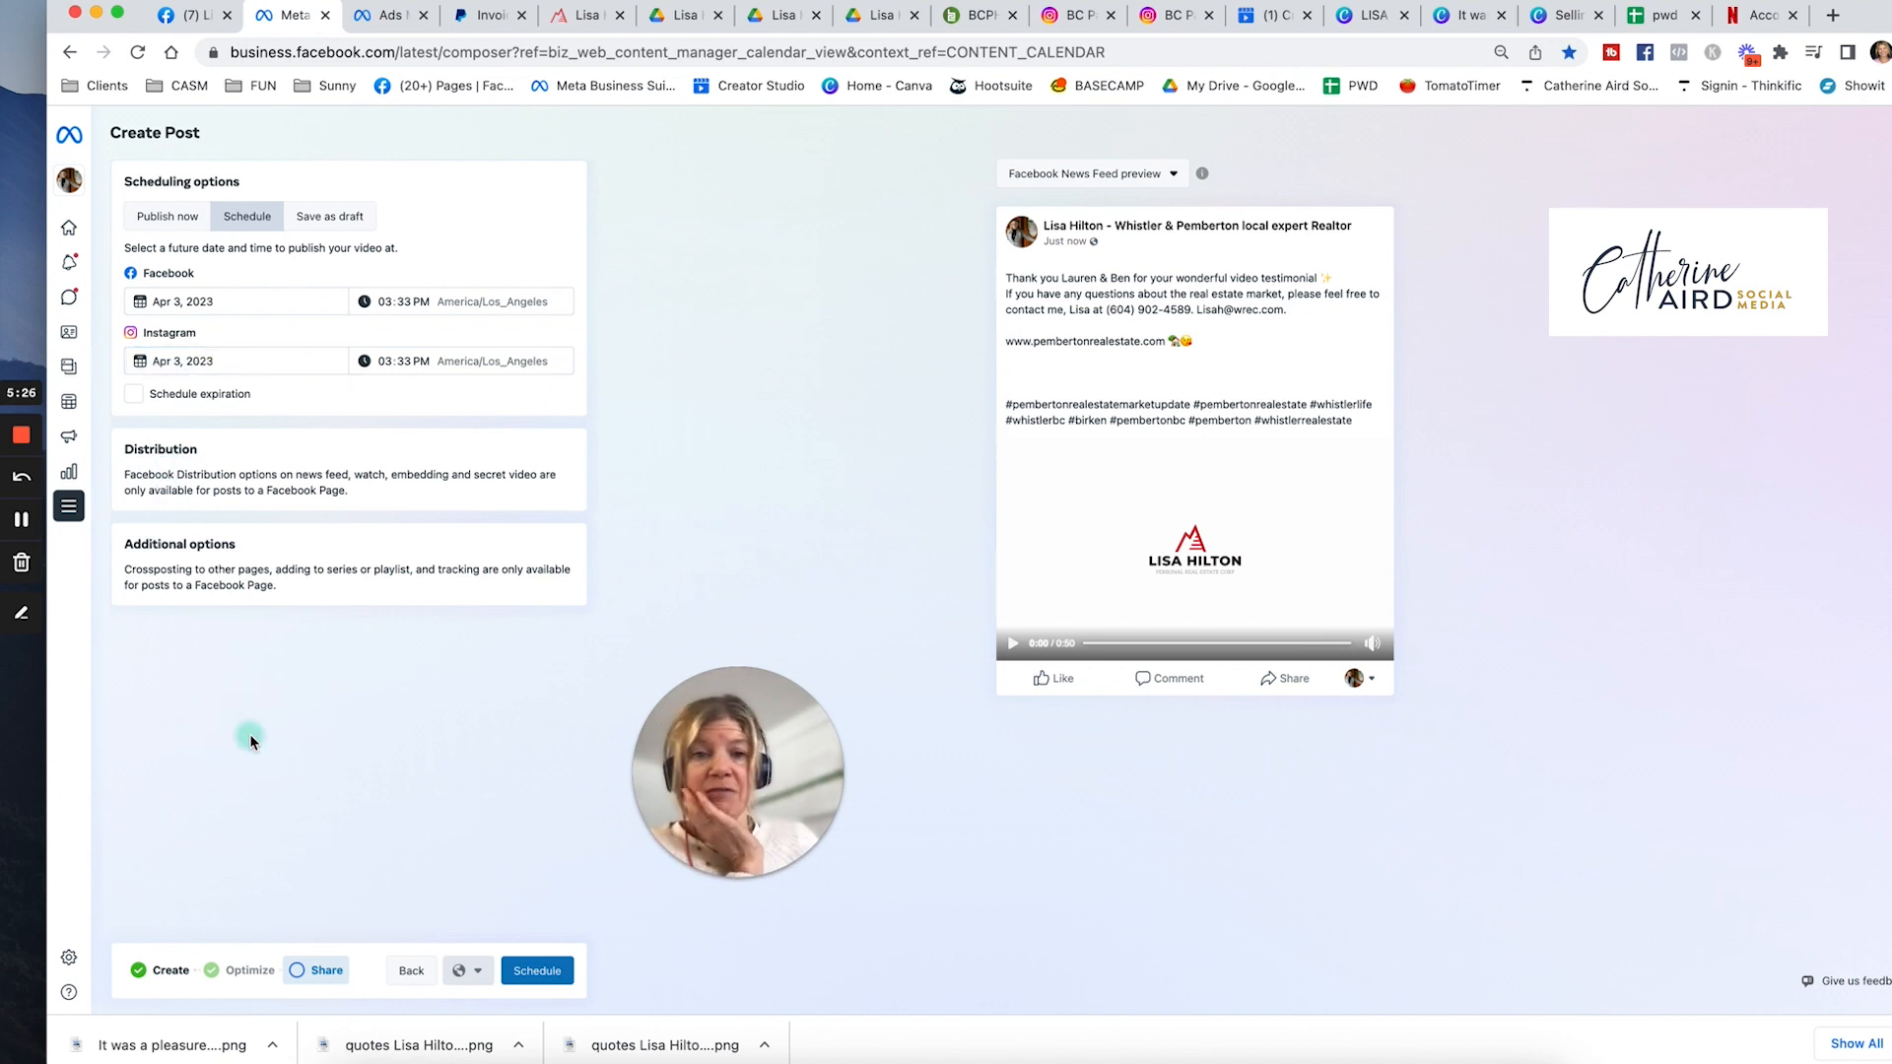
click(538, 973)
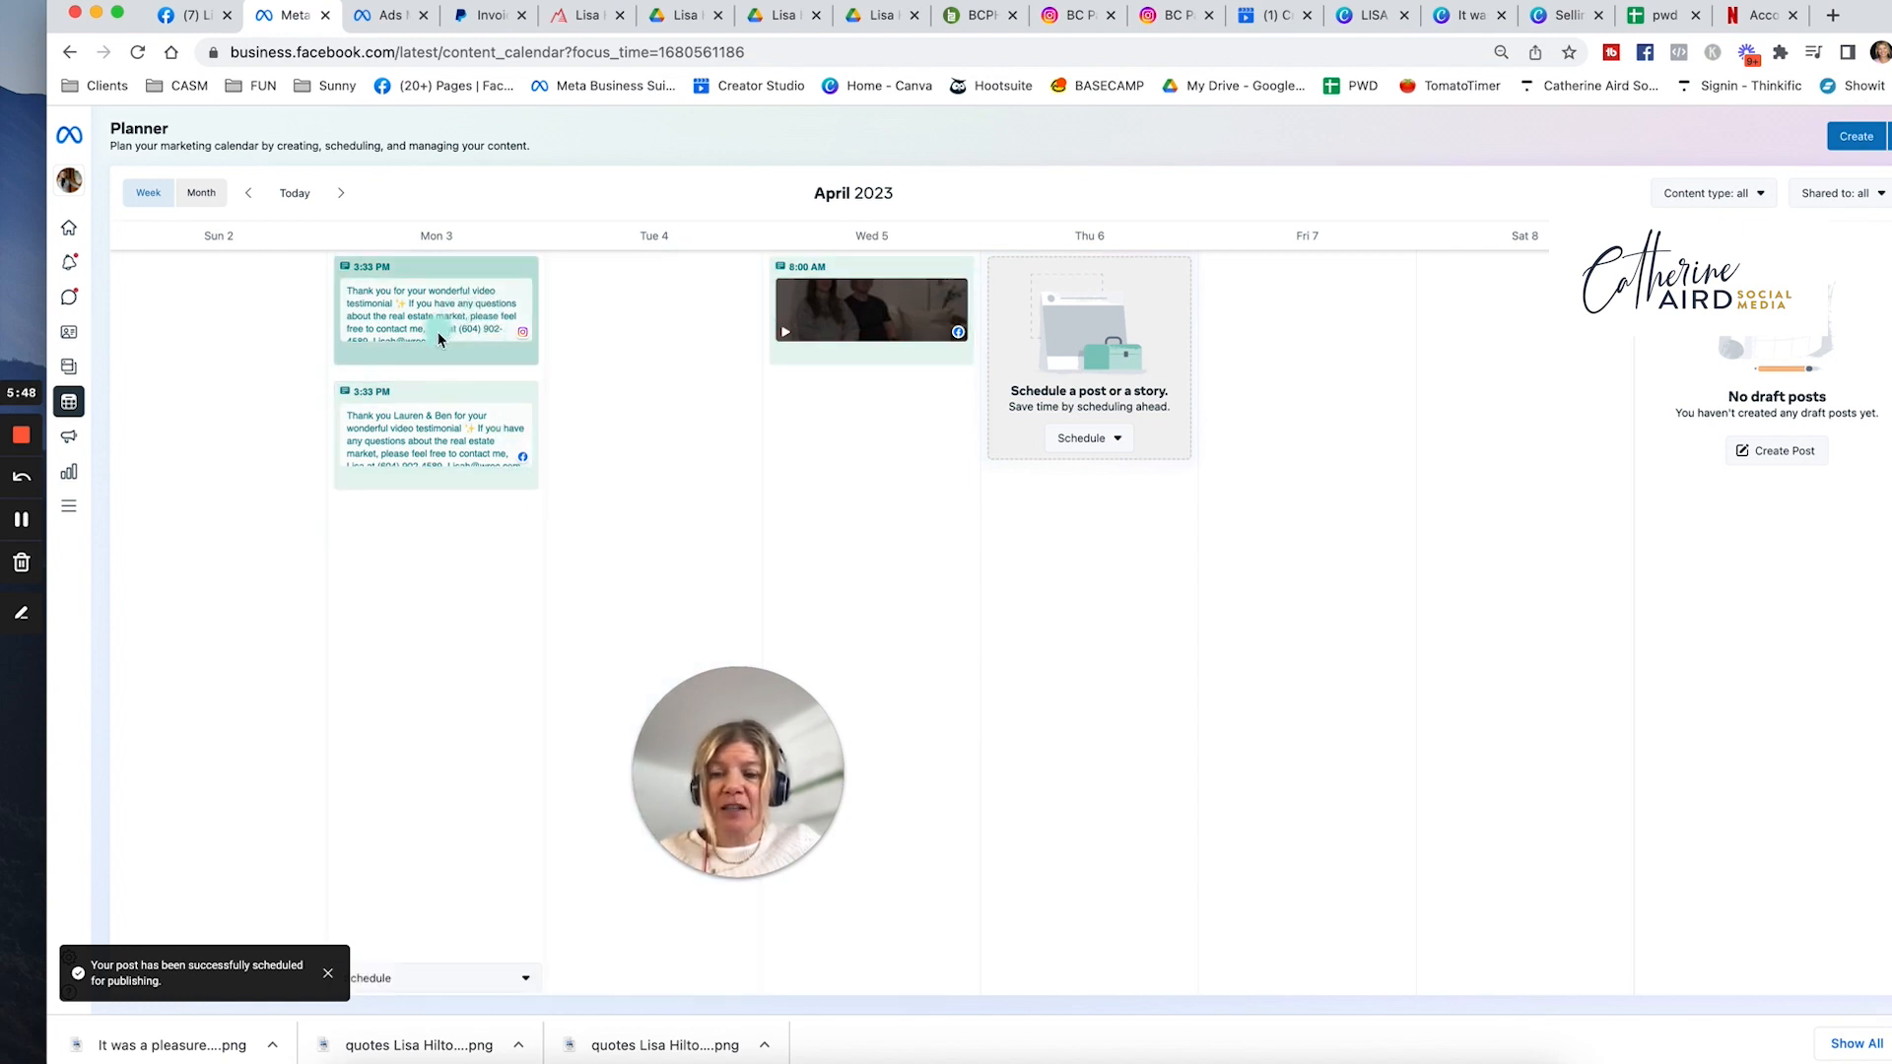
- Dismiss the success notice and open the Instagram post card under Mon 3 in the Planner
click(326, 976)
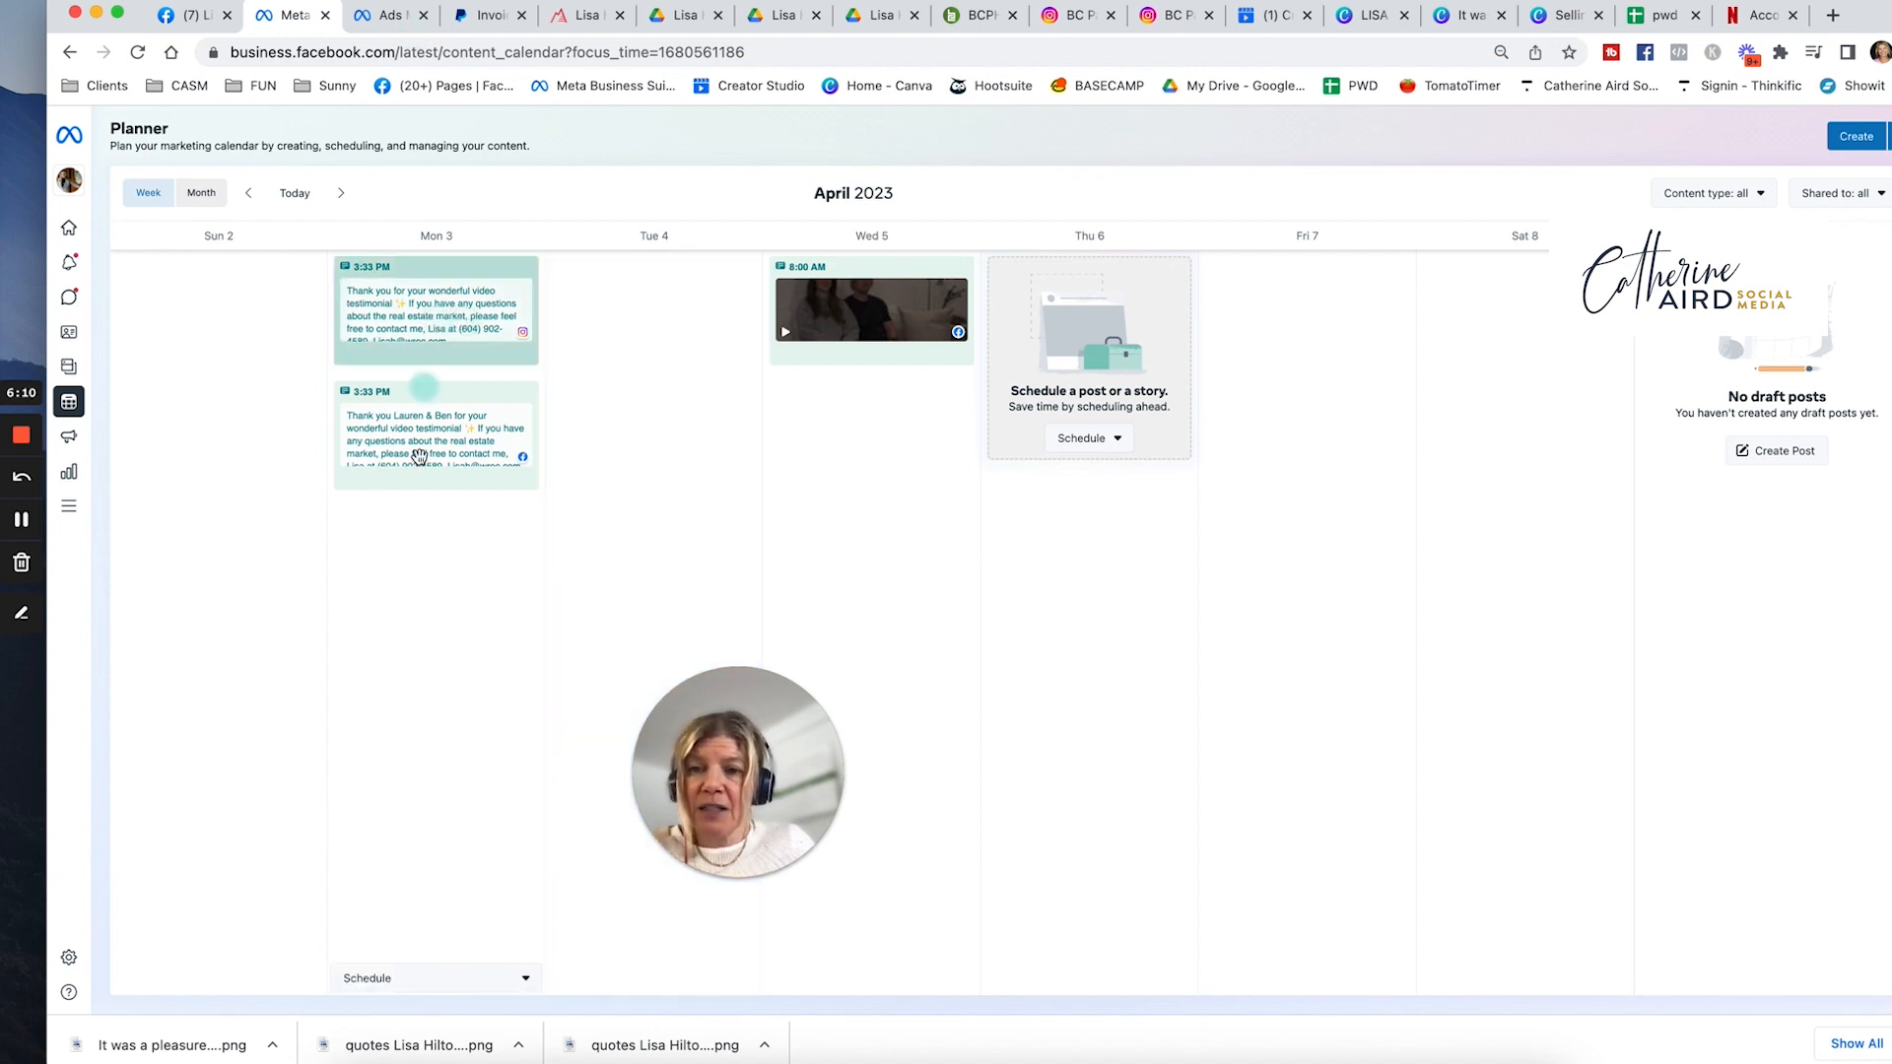
click(430, 333)
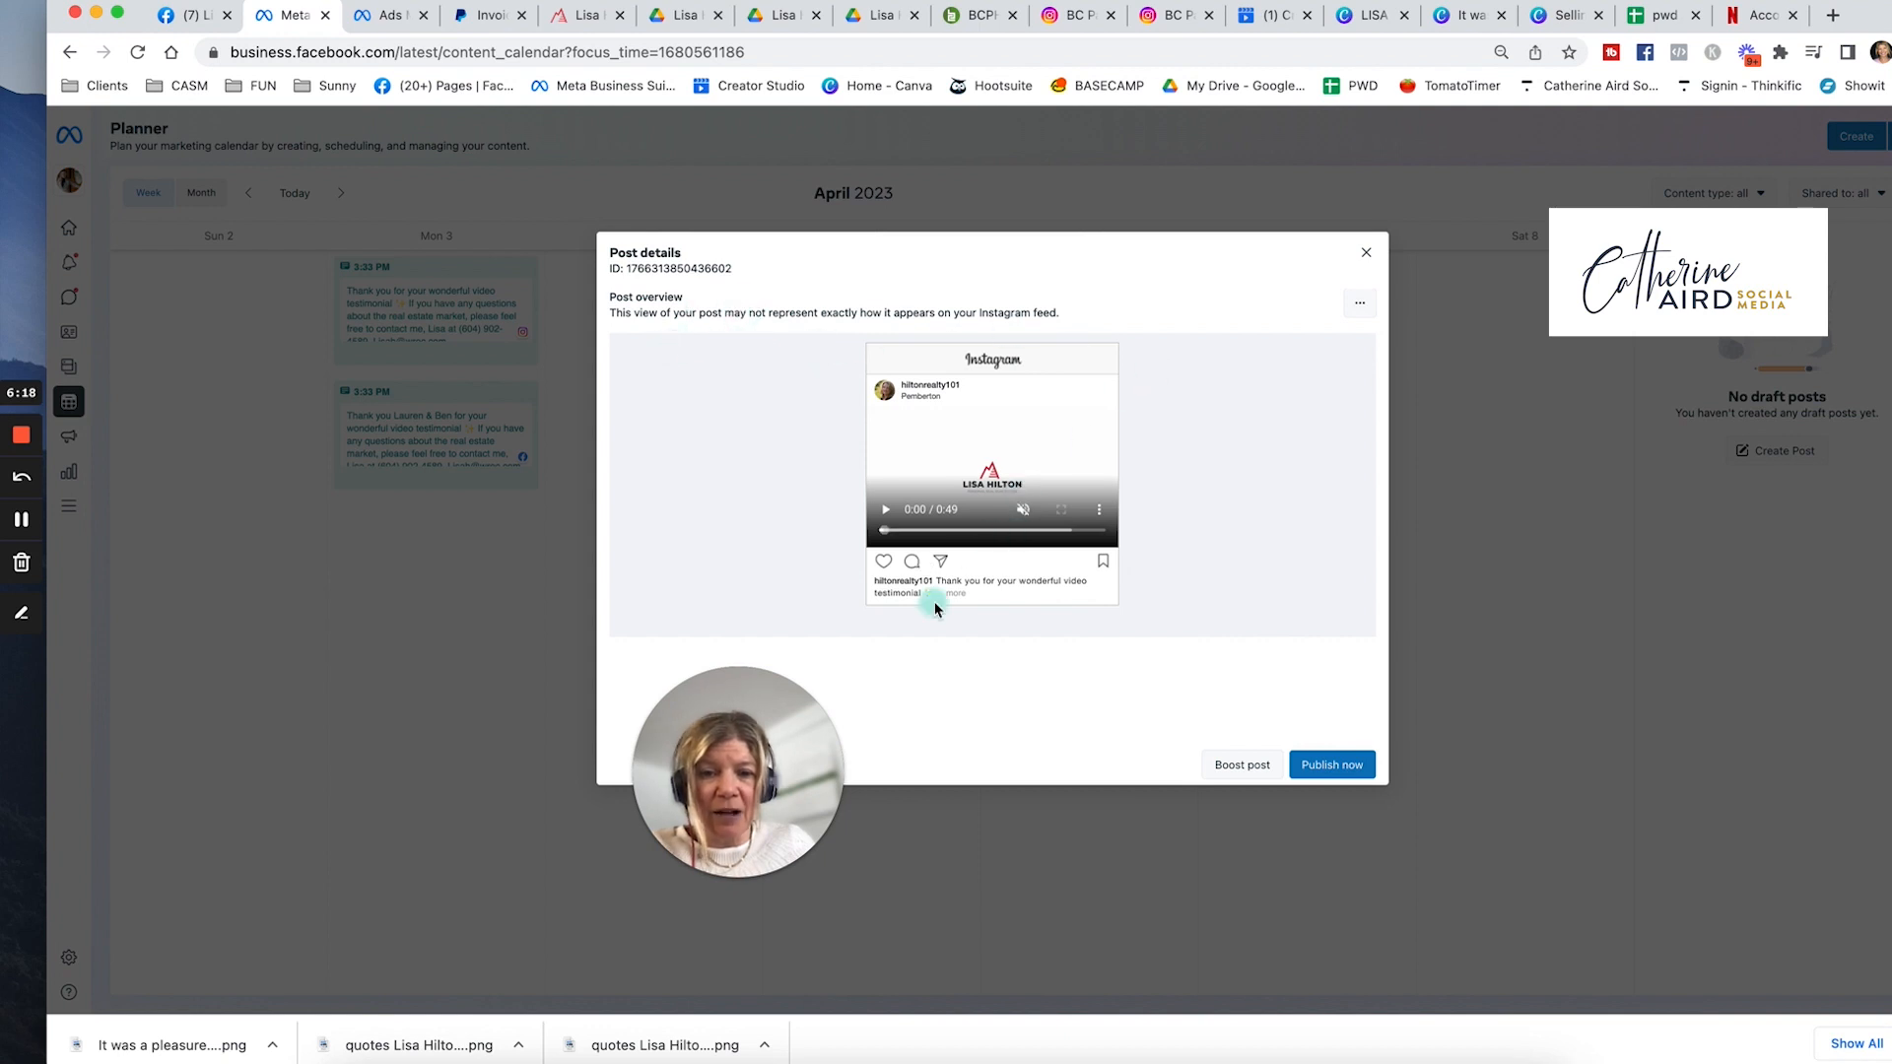
- Play and pause the Instagram video preview, check its options menu, then close it
click(897, 510)
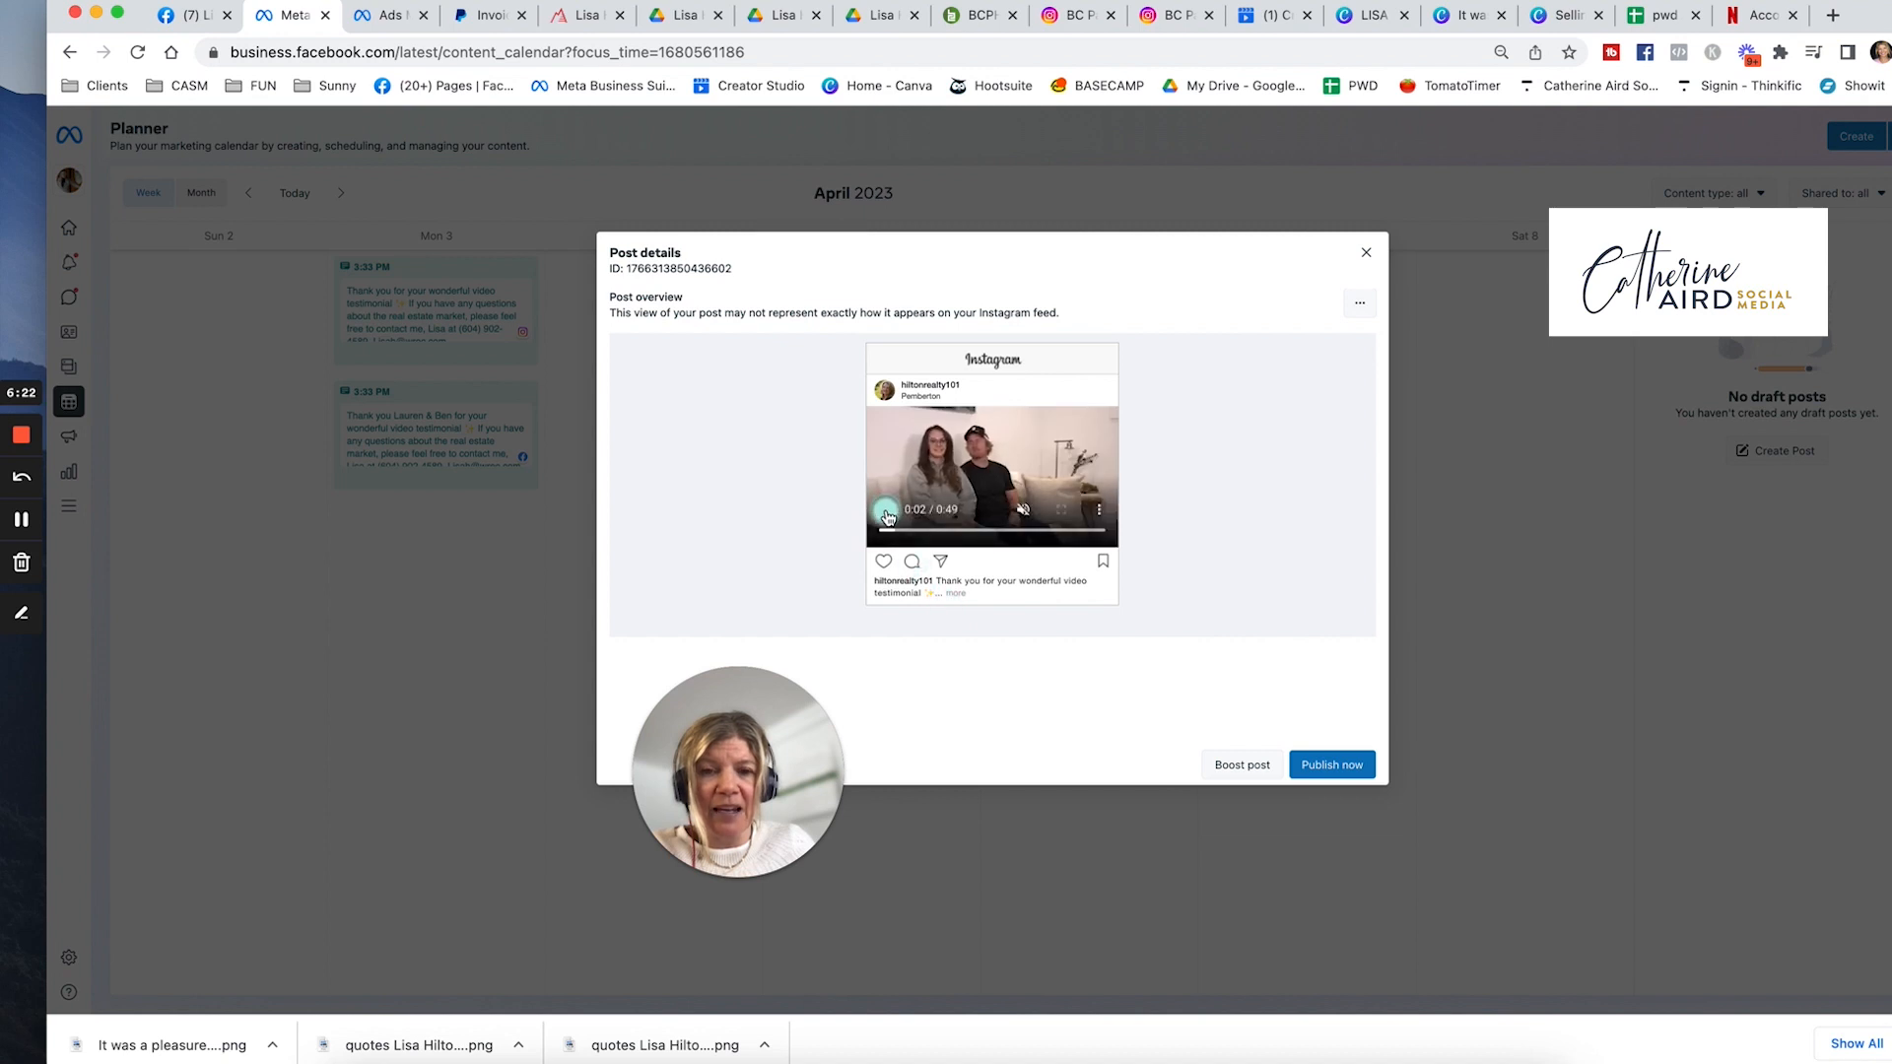
click(886, 515)
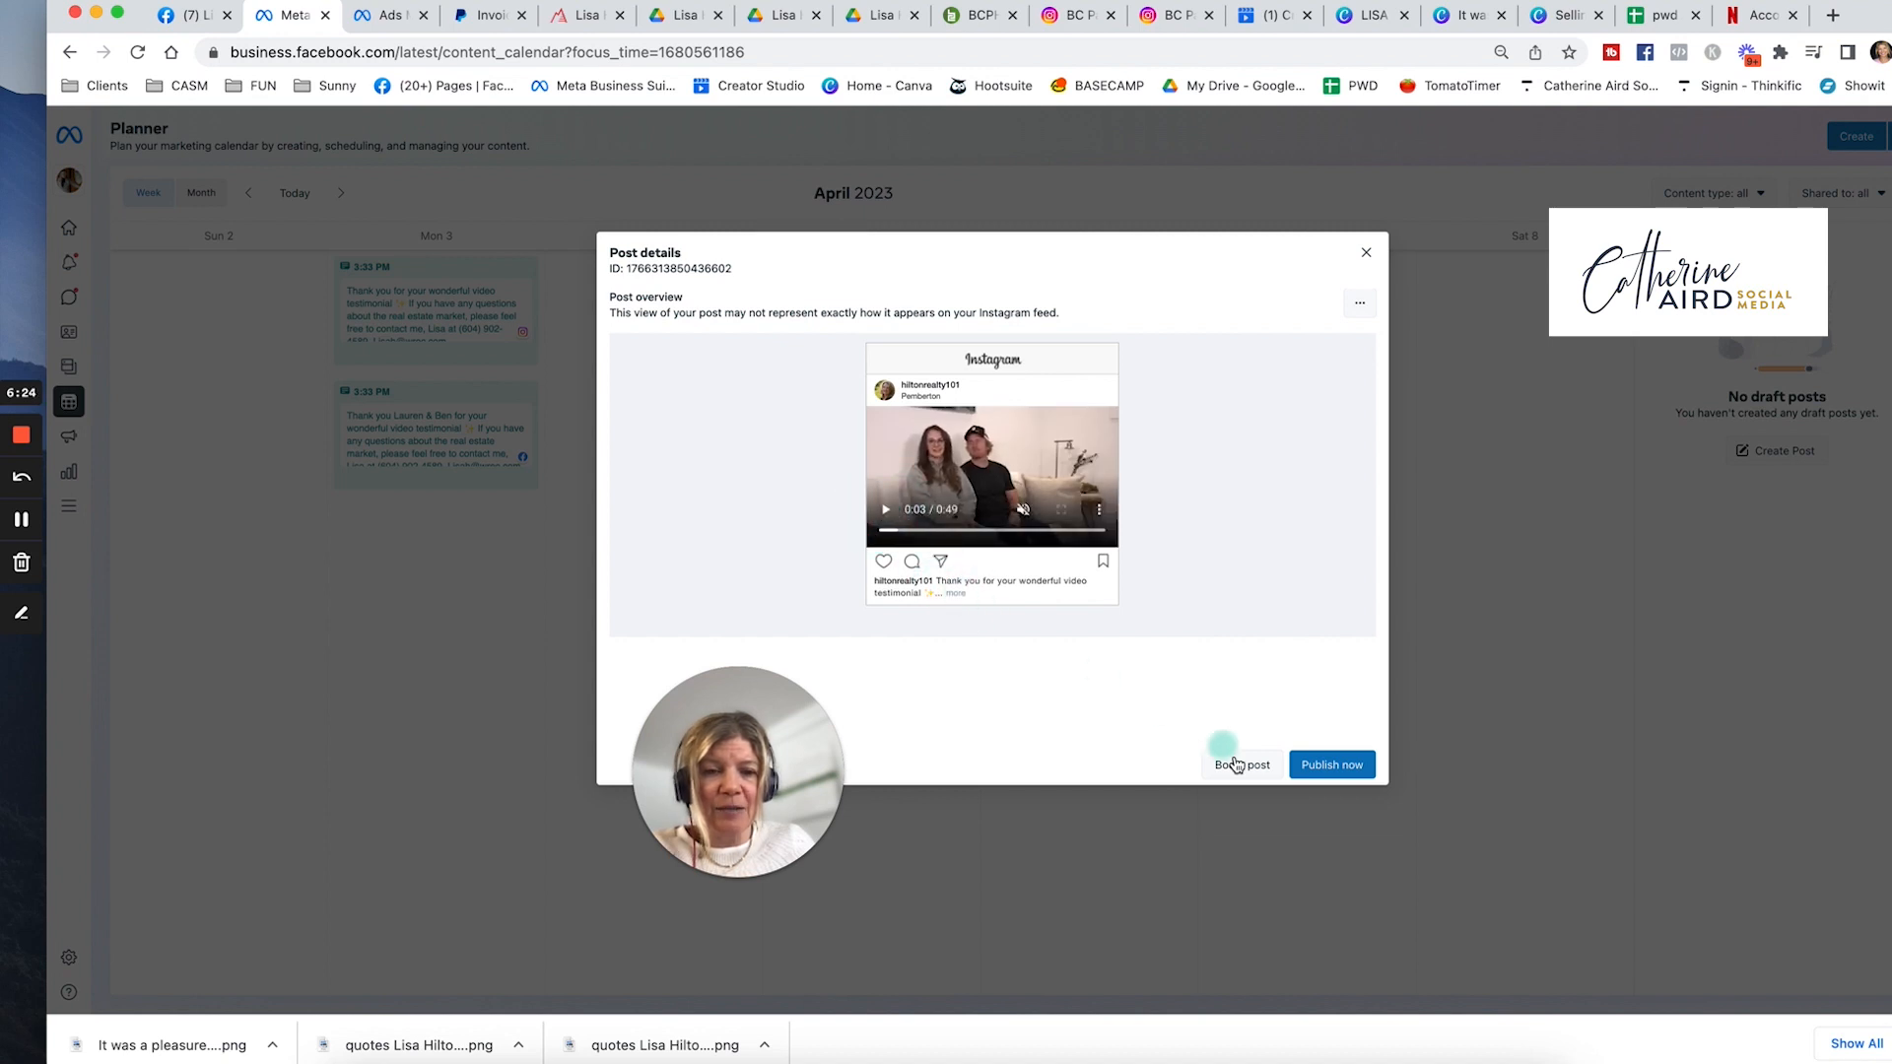
click(1360, 303)
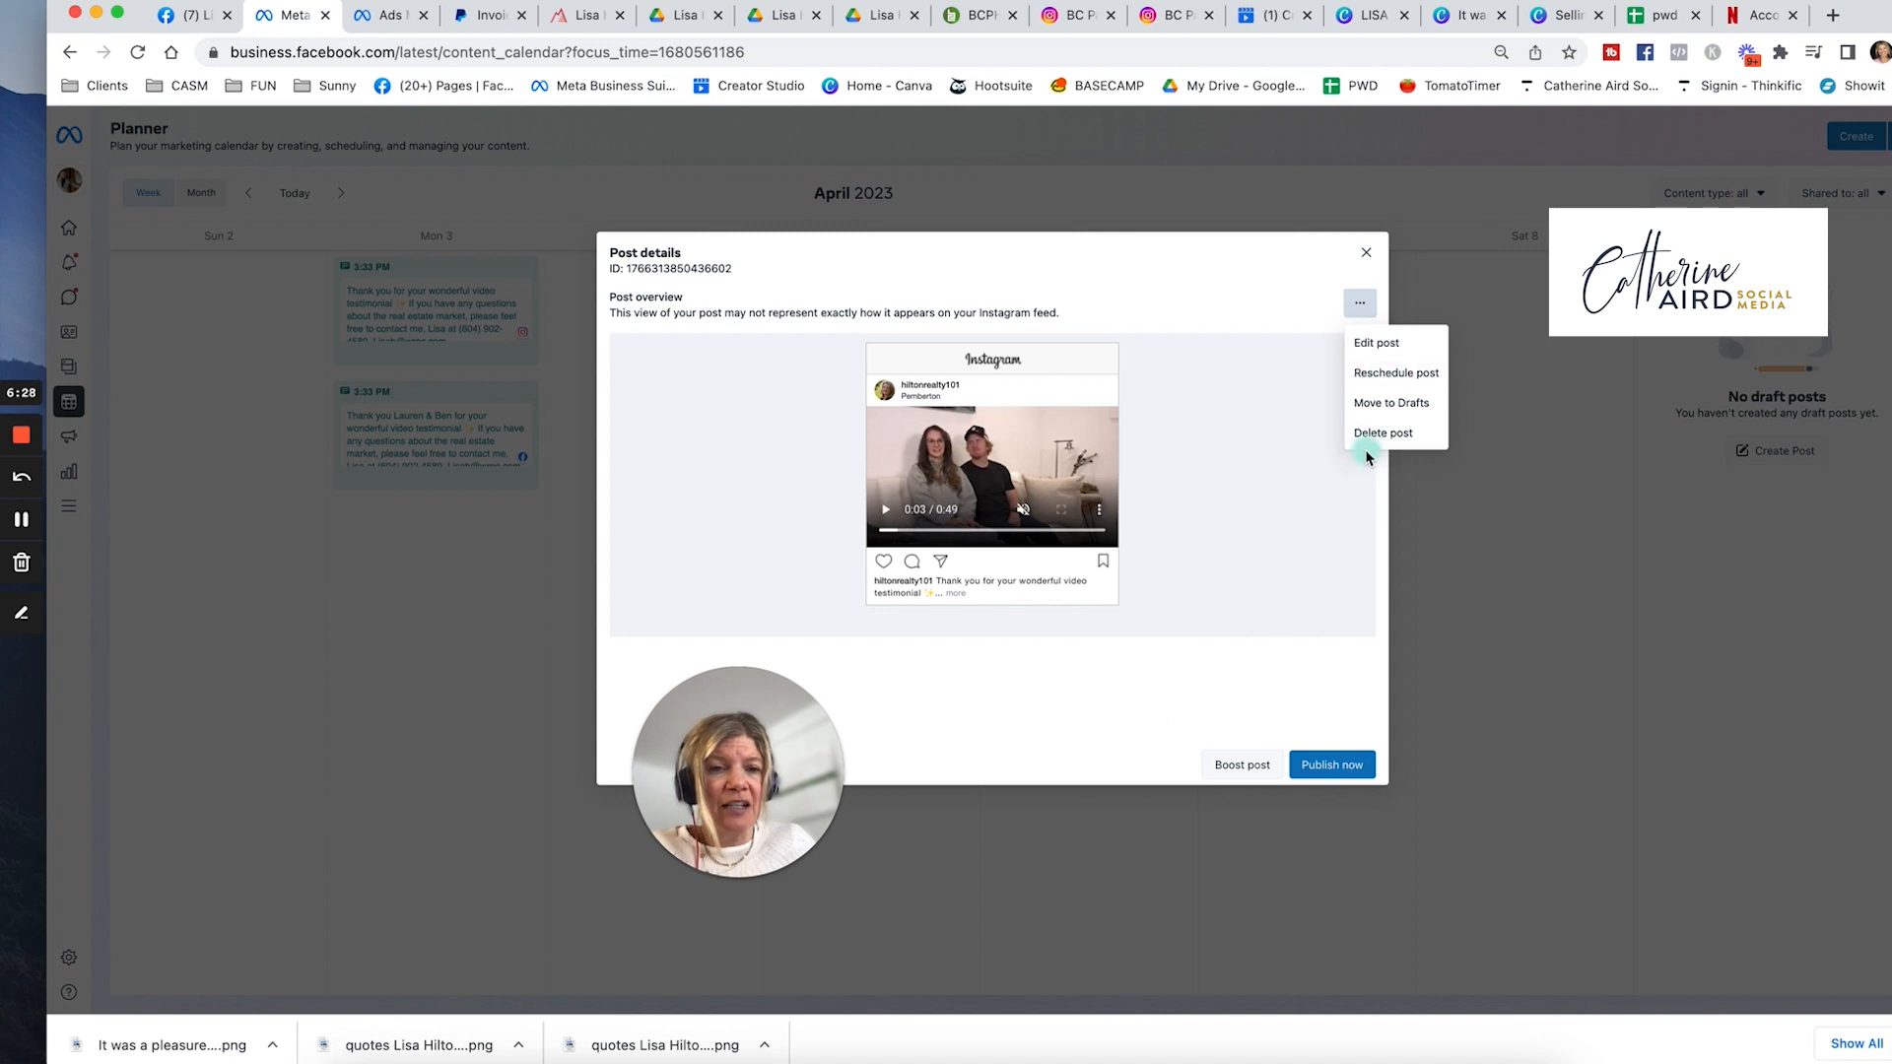
click(1366, 252)
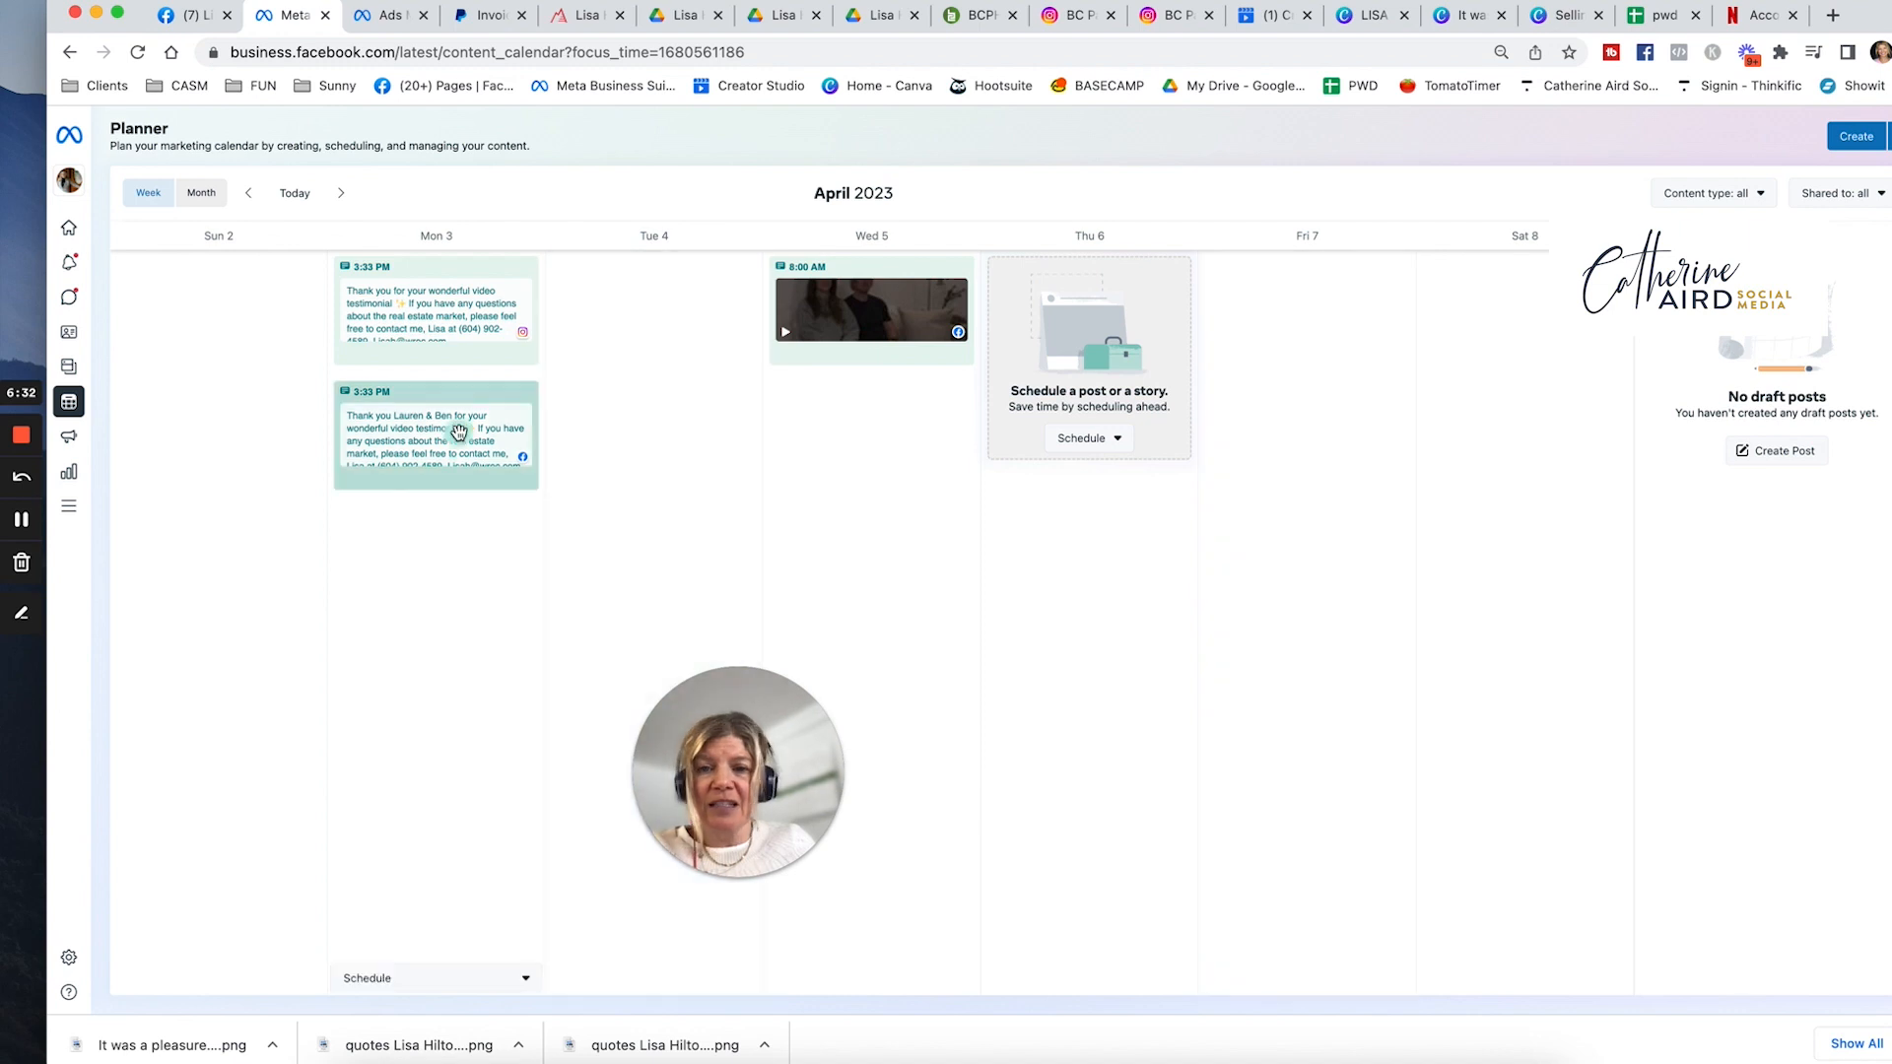
- Review the scheduled Facebook post's details and options menu, then close it
click(458, 430)
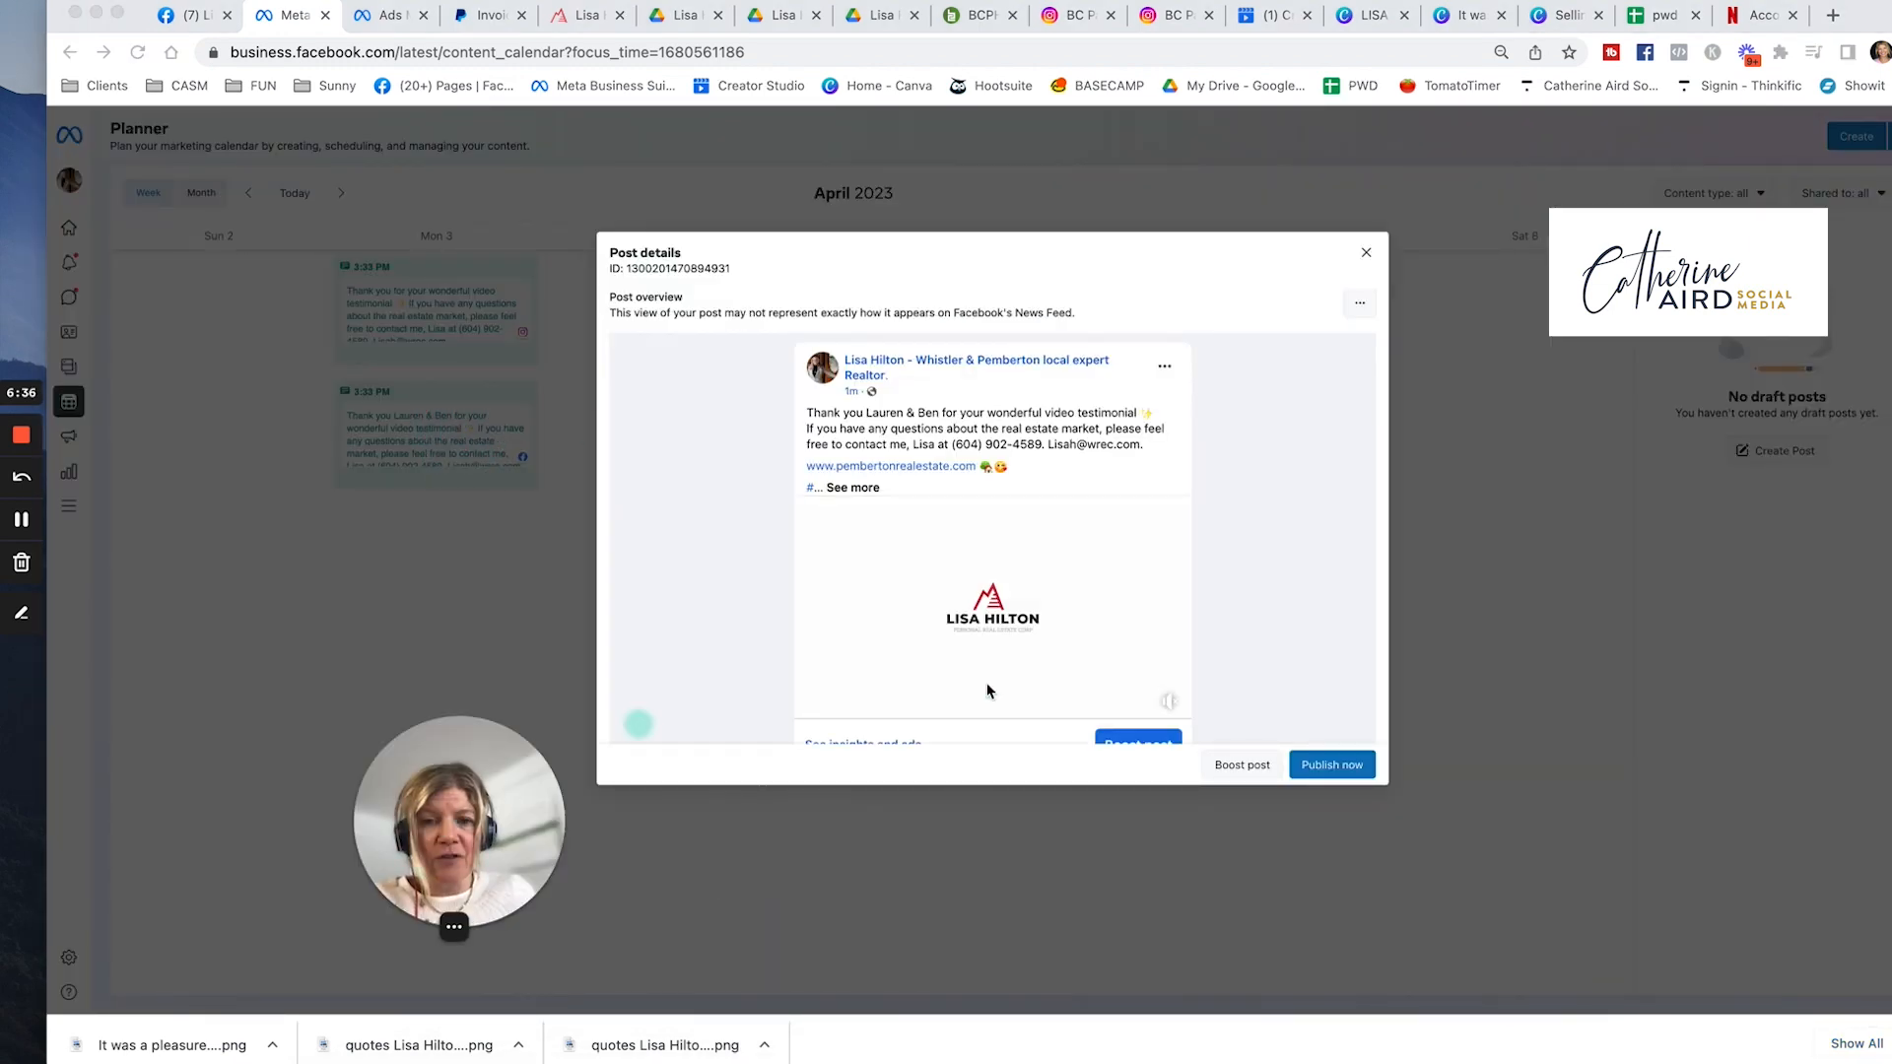
scroll(1064, 552, down, 2)
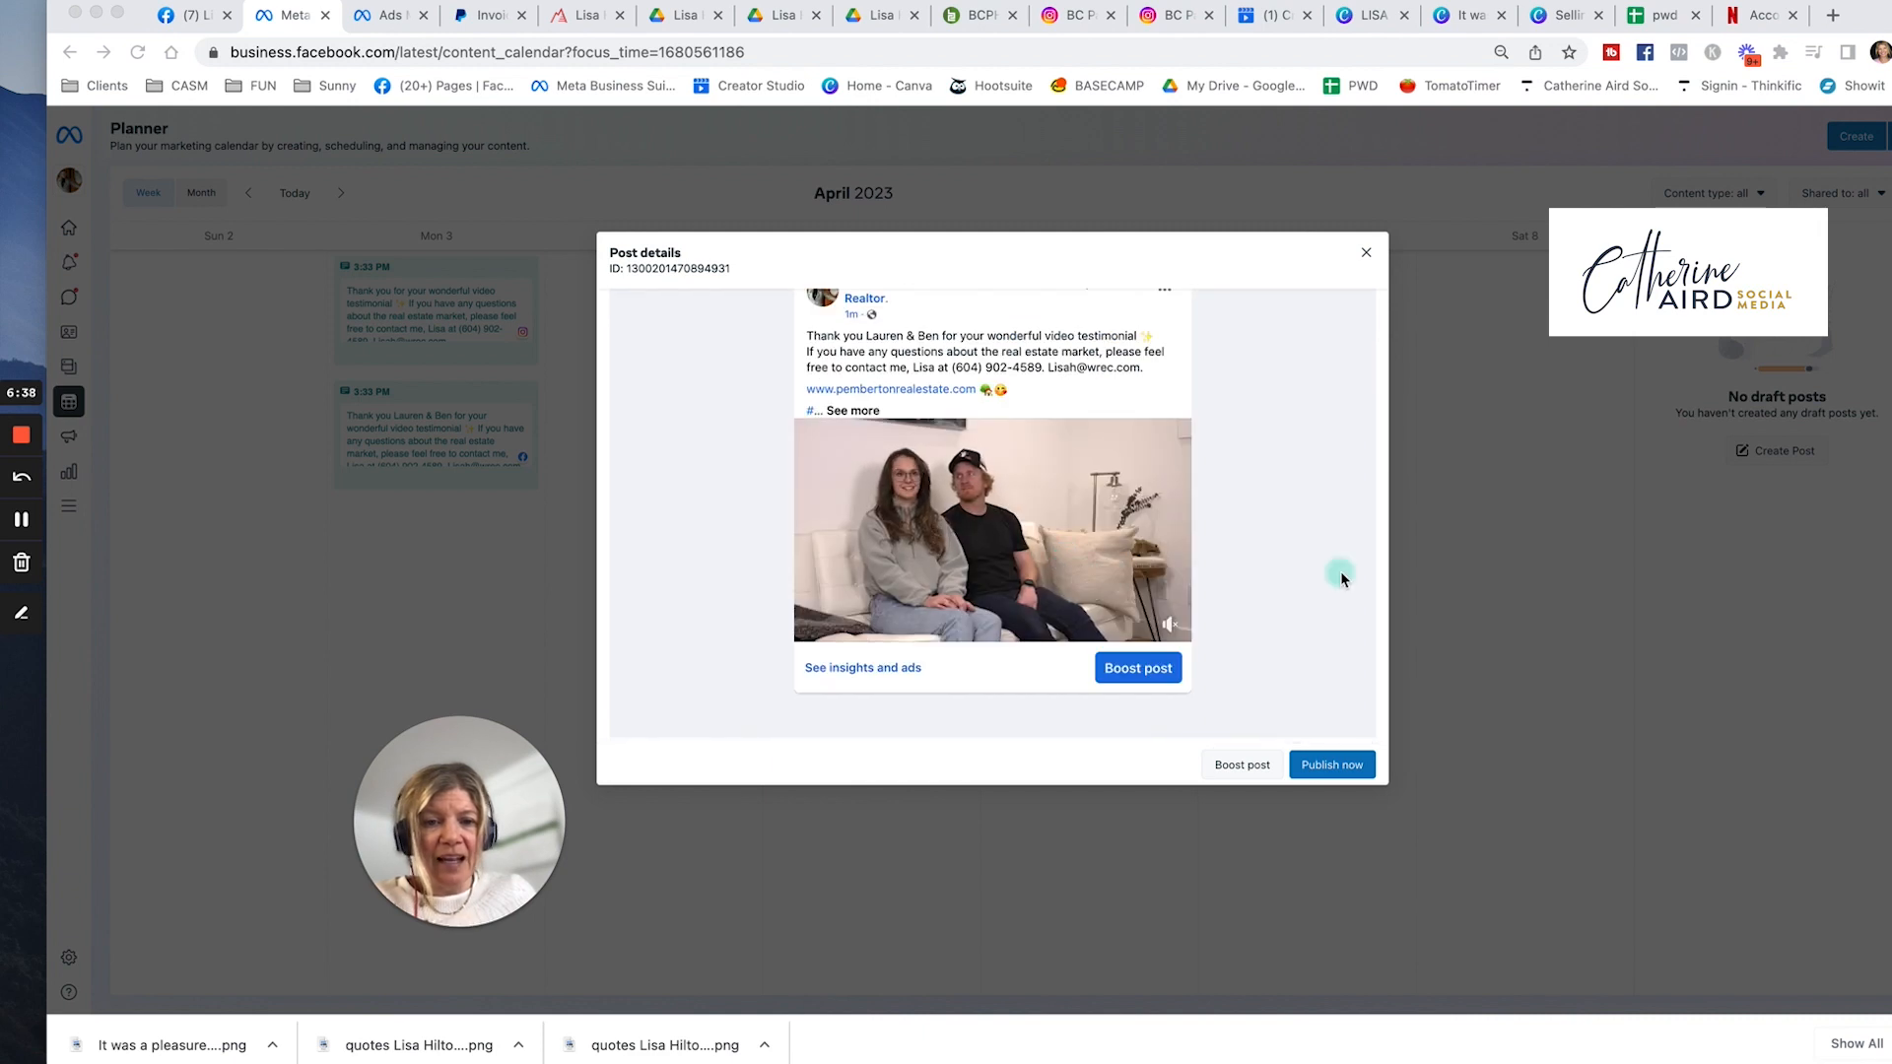
scroll(1340, 579, up, 2)
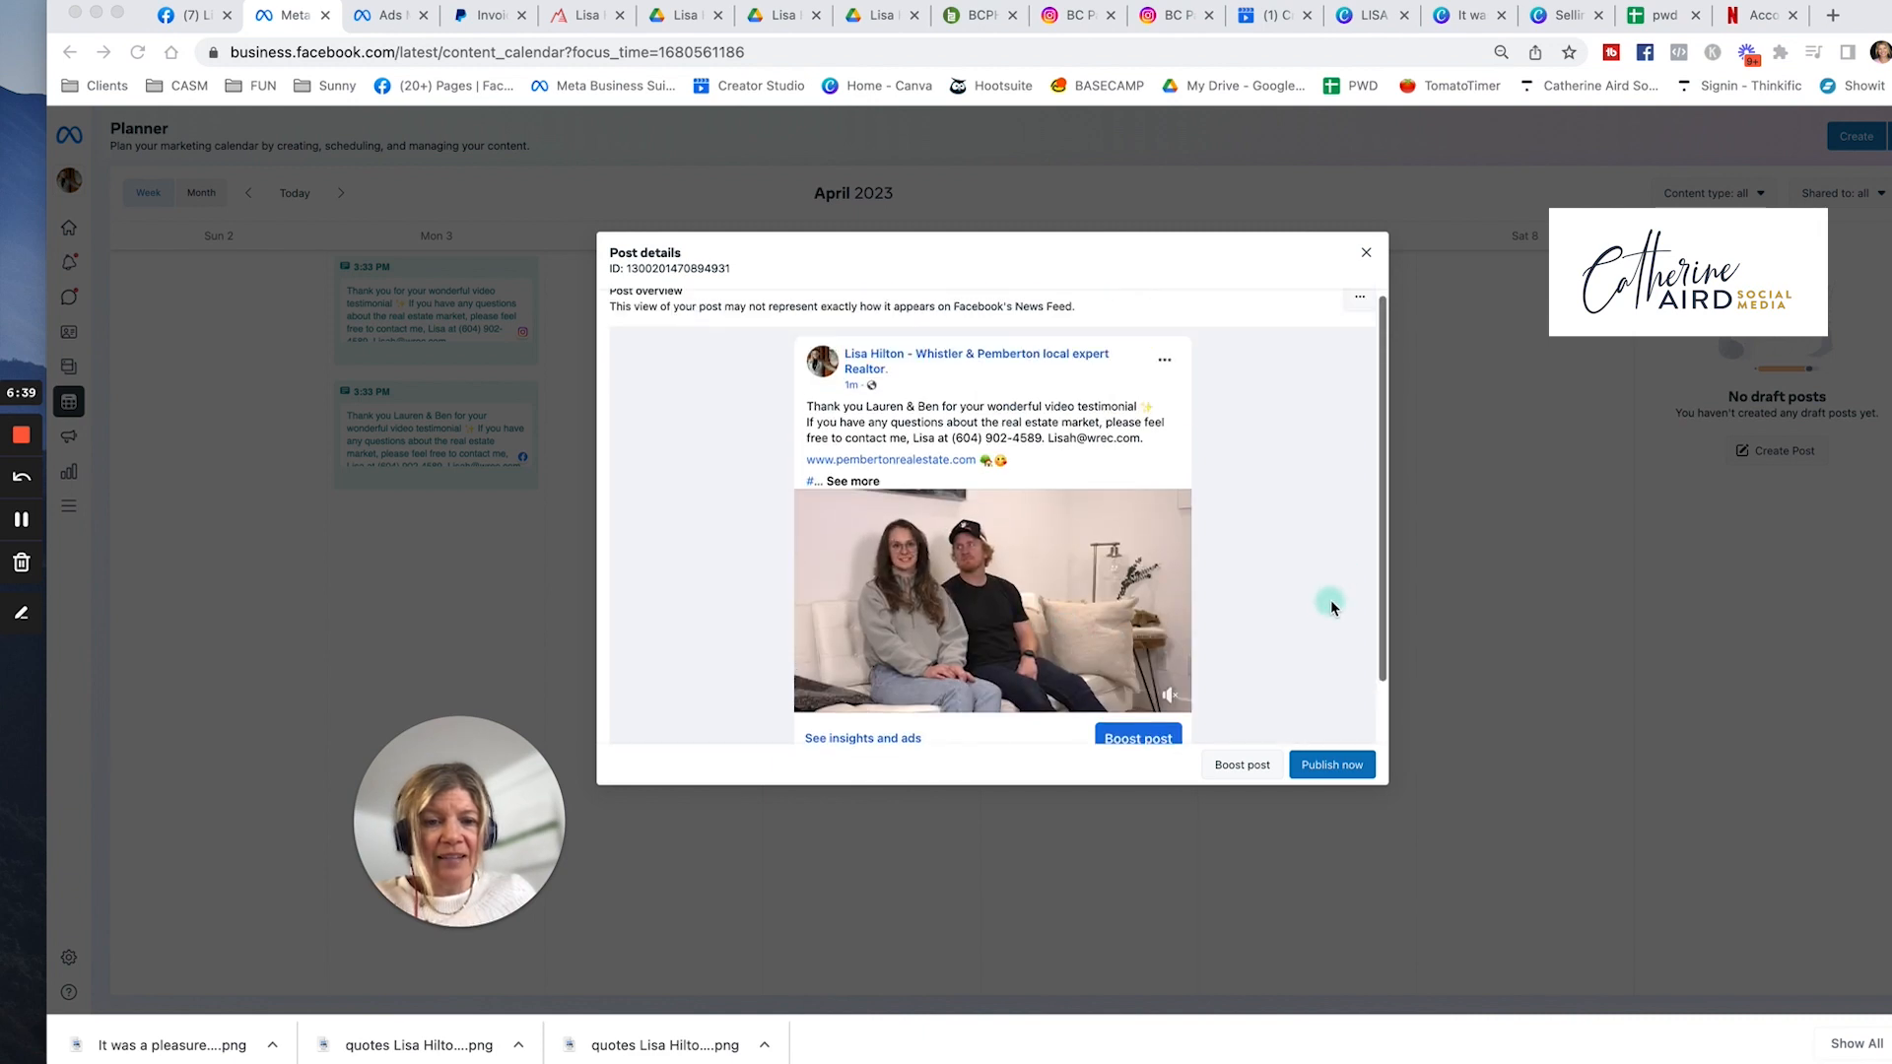
click(1359, 303)
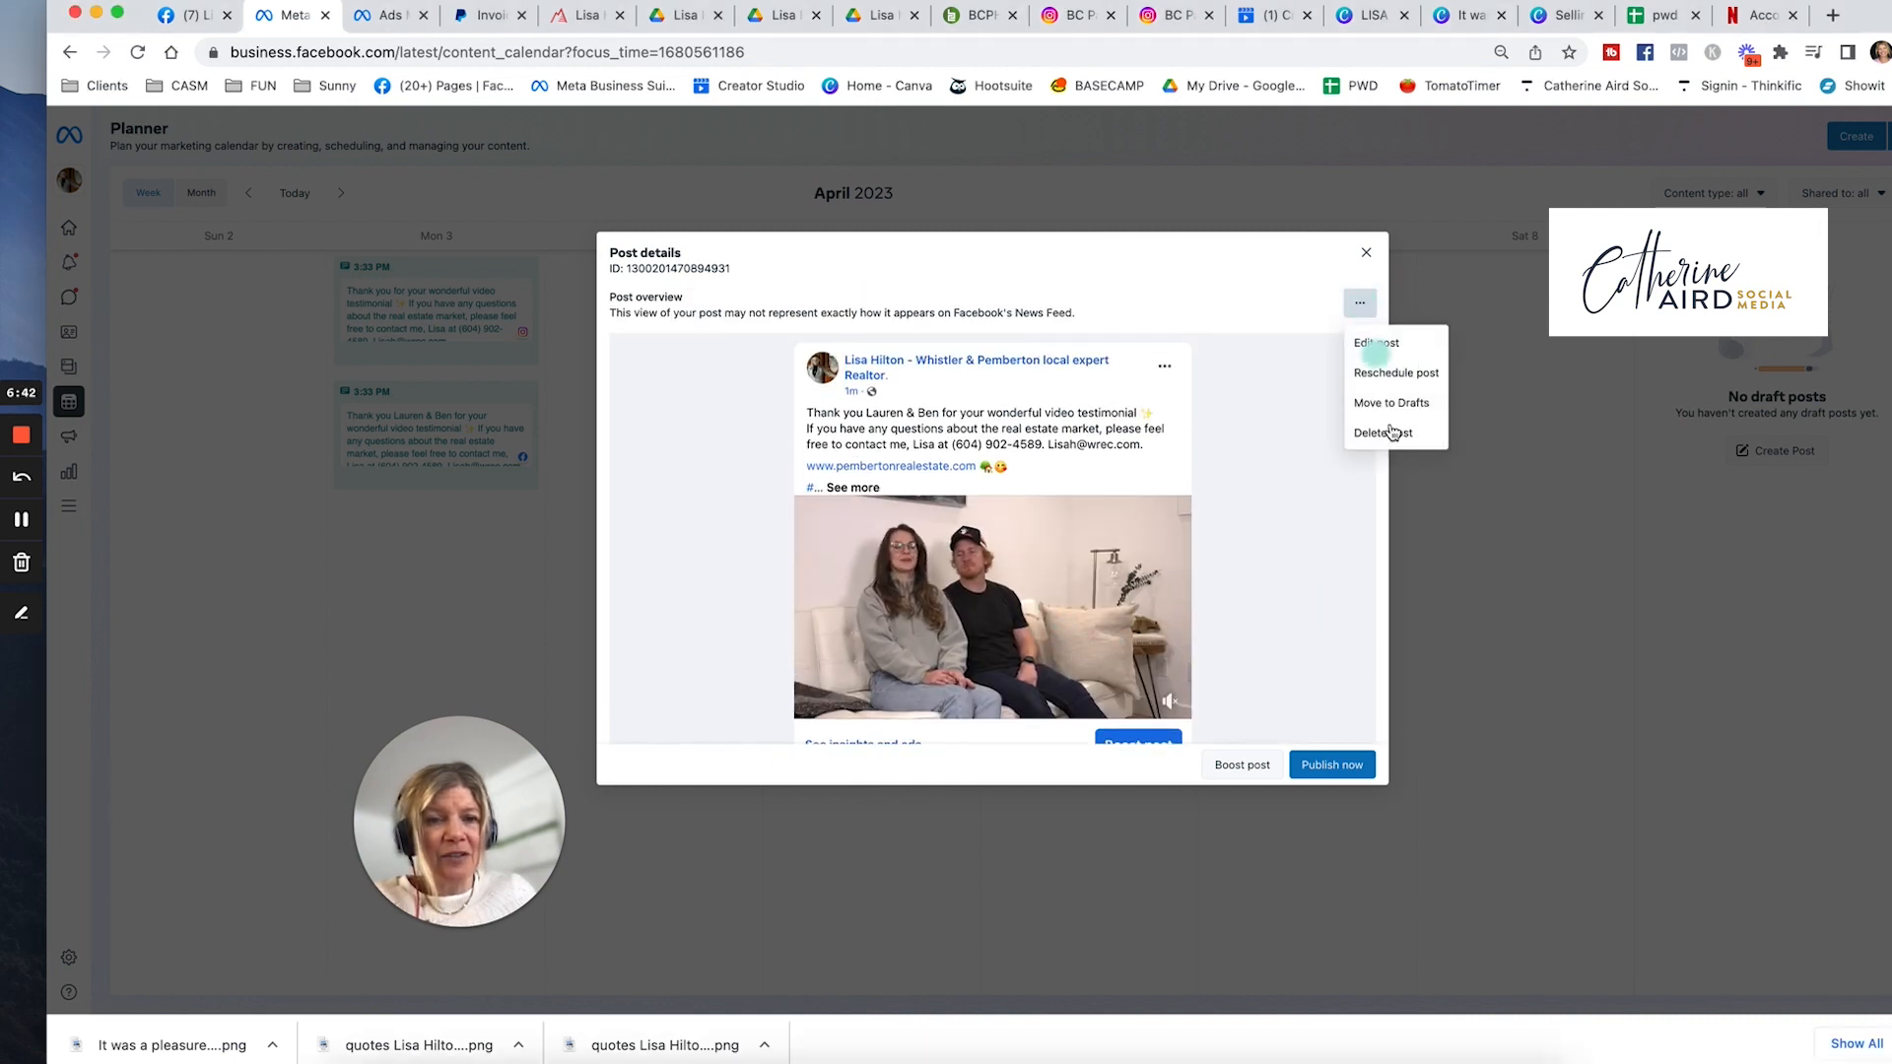
click(1366, 253)
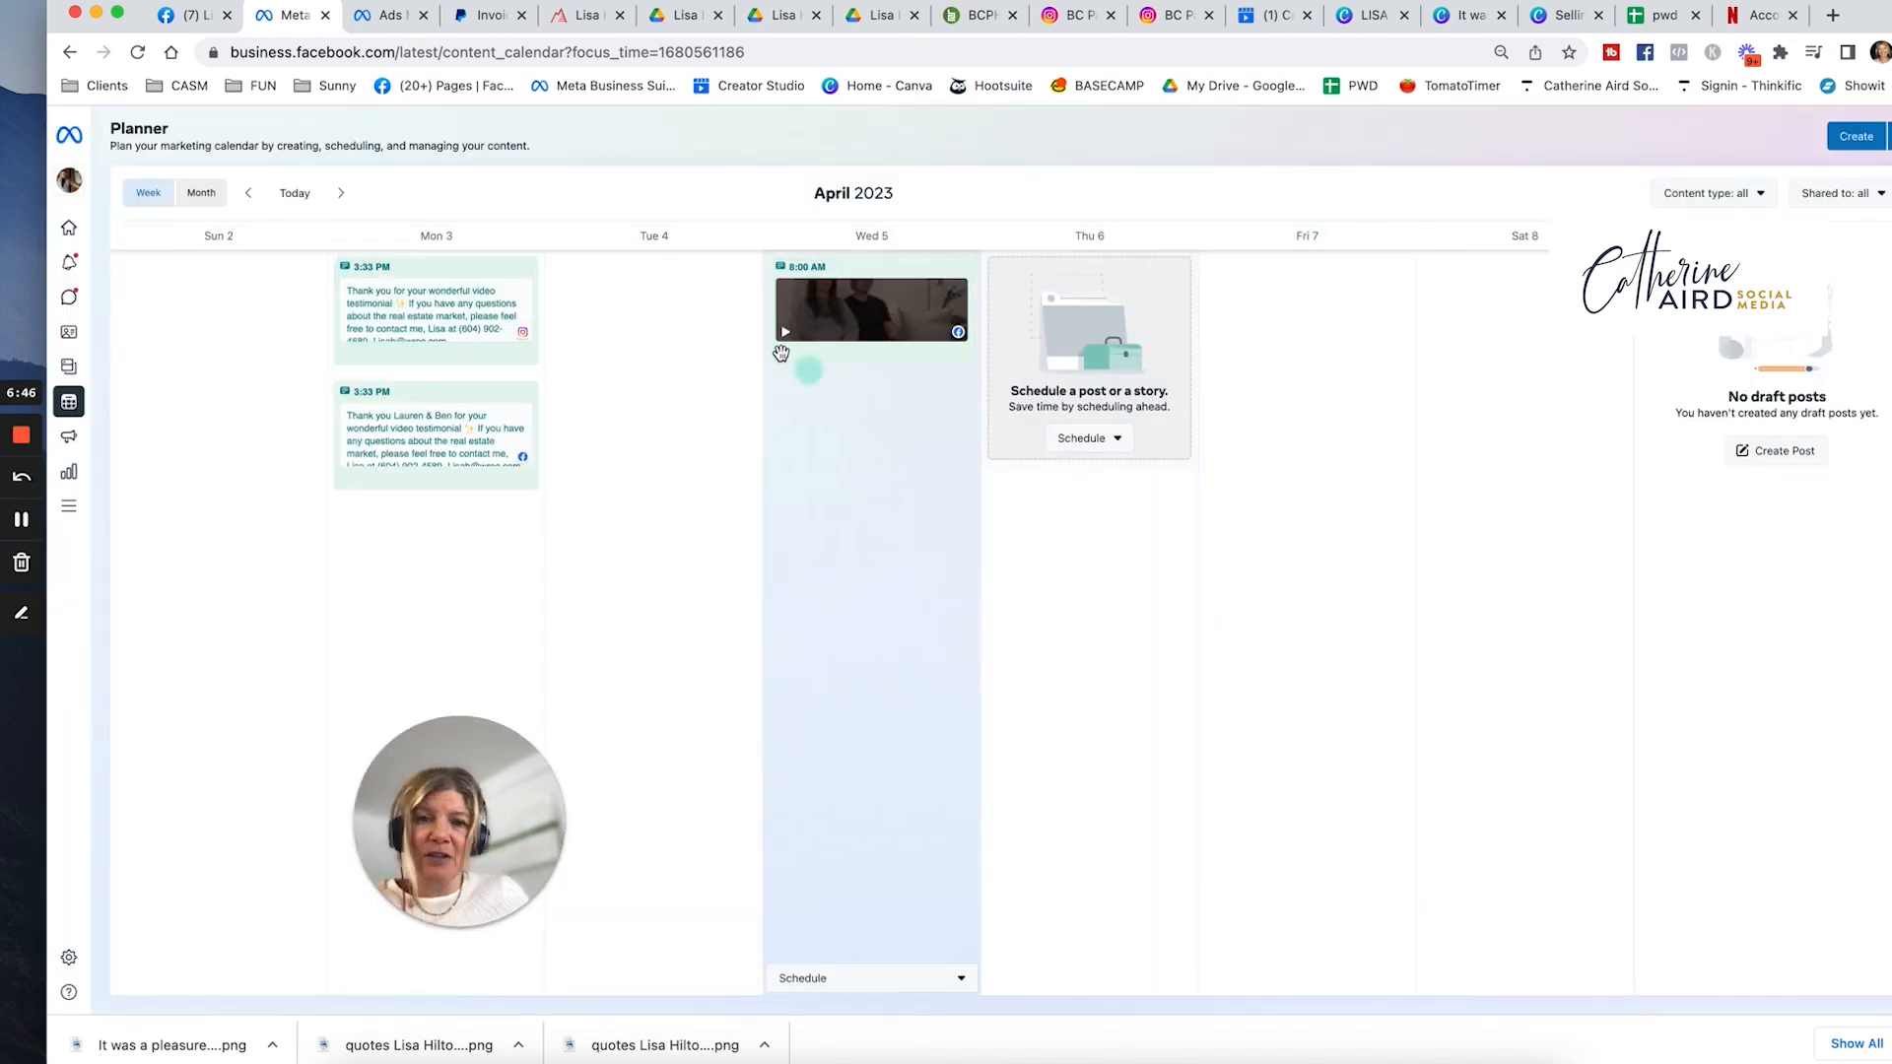
- Cancel rescheduling a Mon 3 post, then delete the 8:00 AM Wednesday April 5 post
mouse_move(464, 338)
mouse_down()
mouse_move(552, 325)
mouse_move(436, 329)
mouse_up()
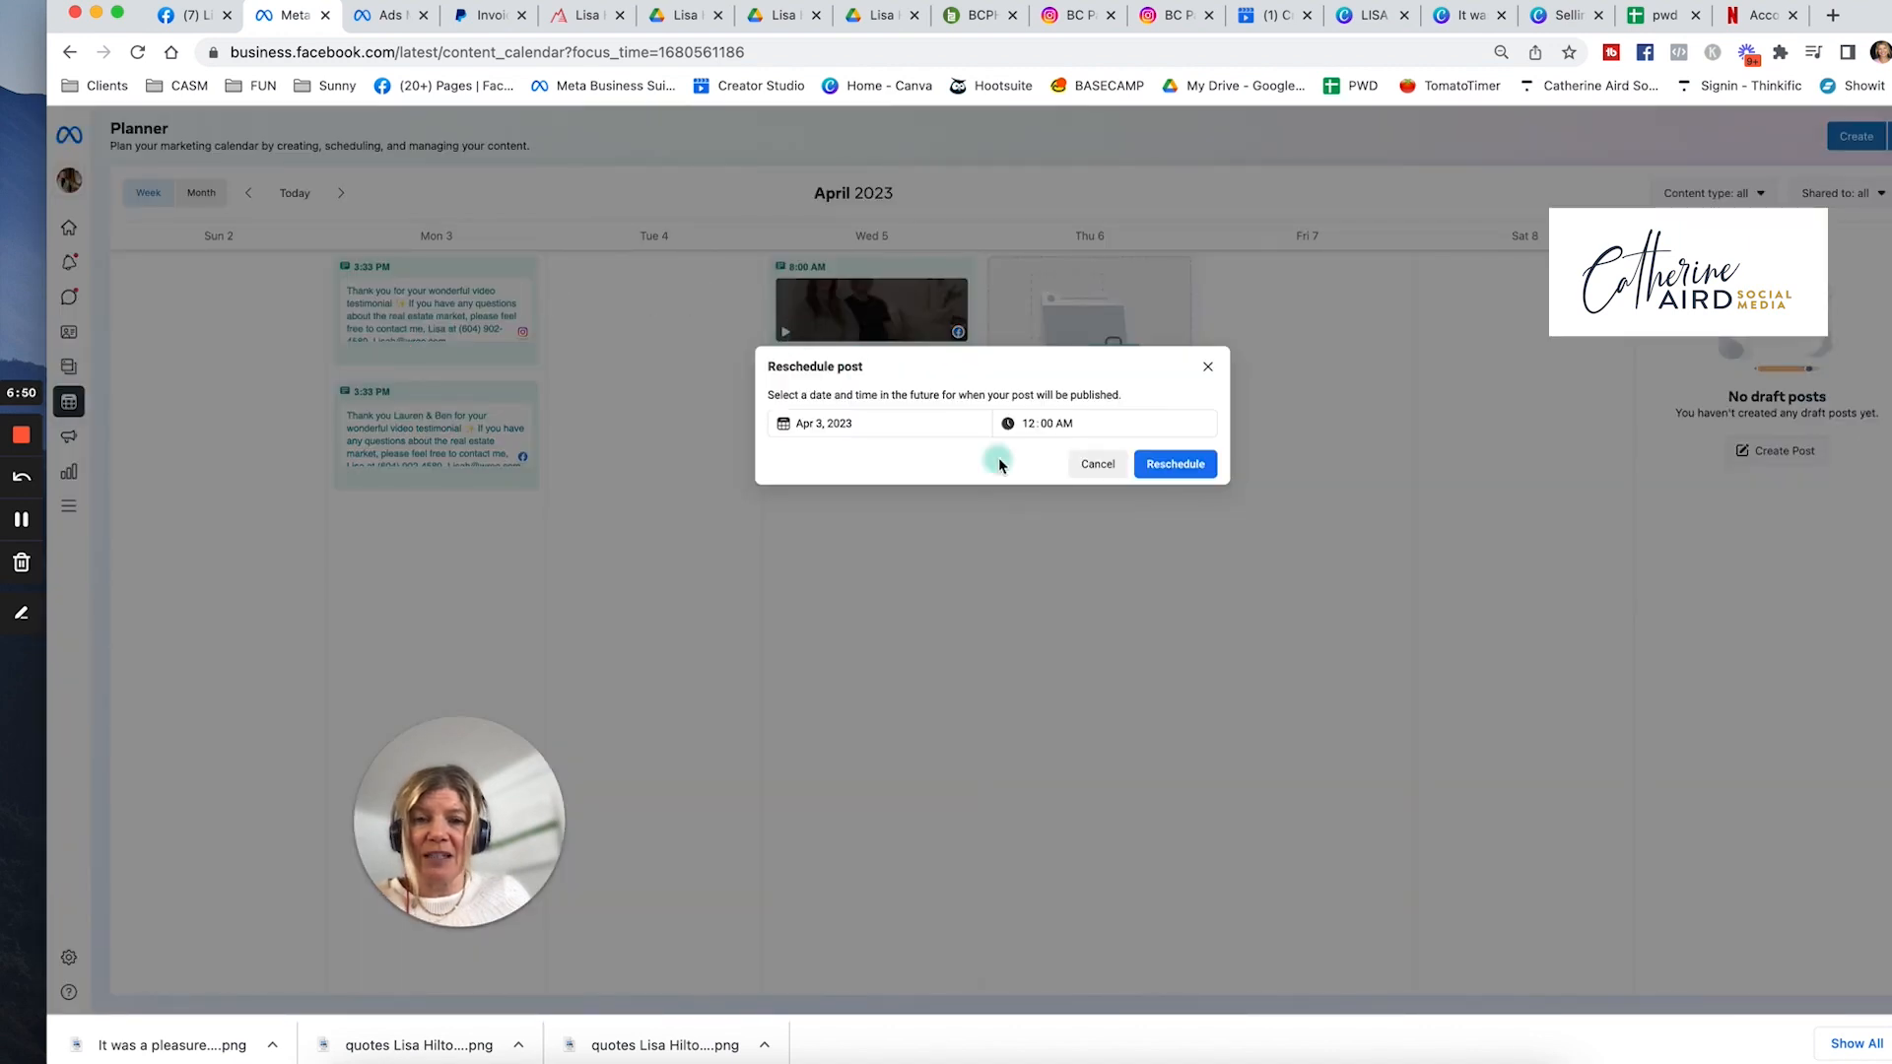
click(1096, 469)
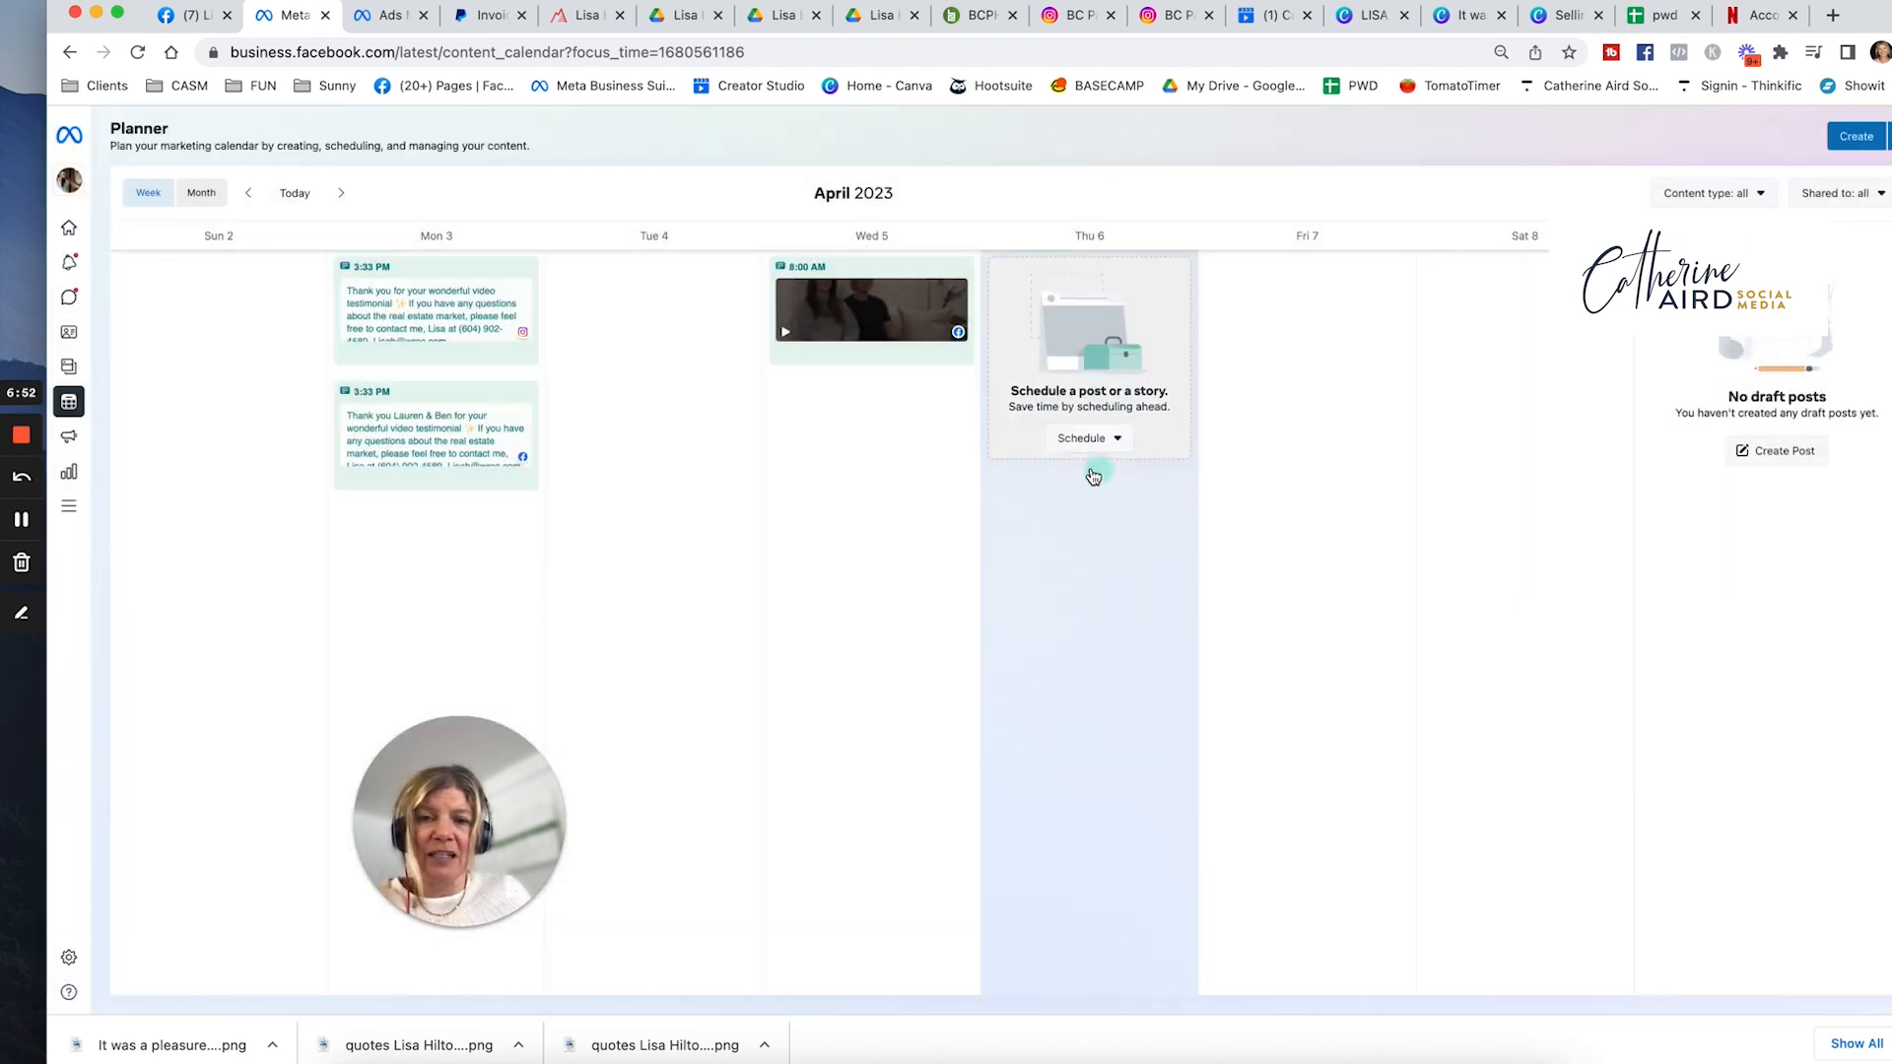
click(946, 274)
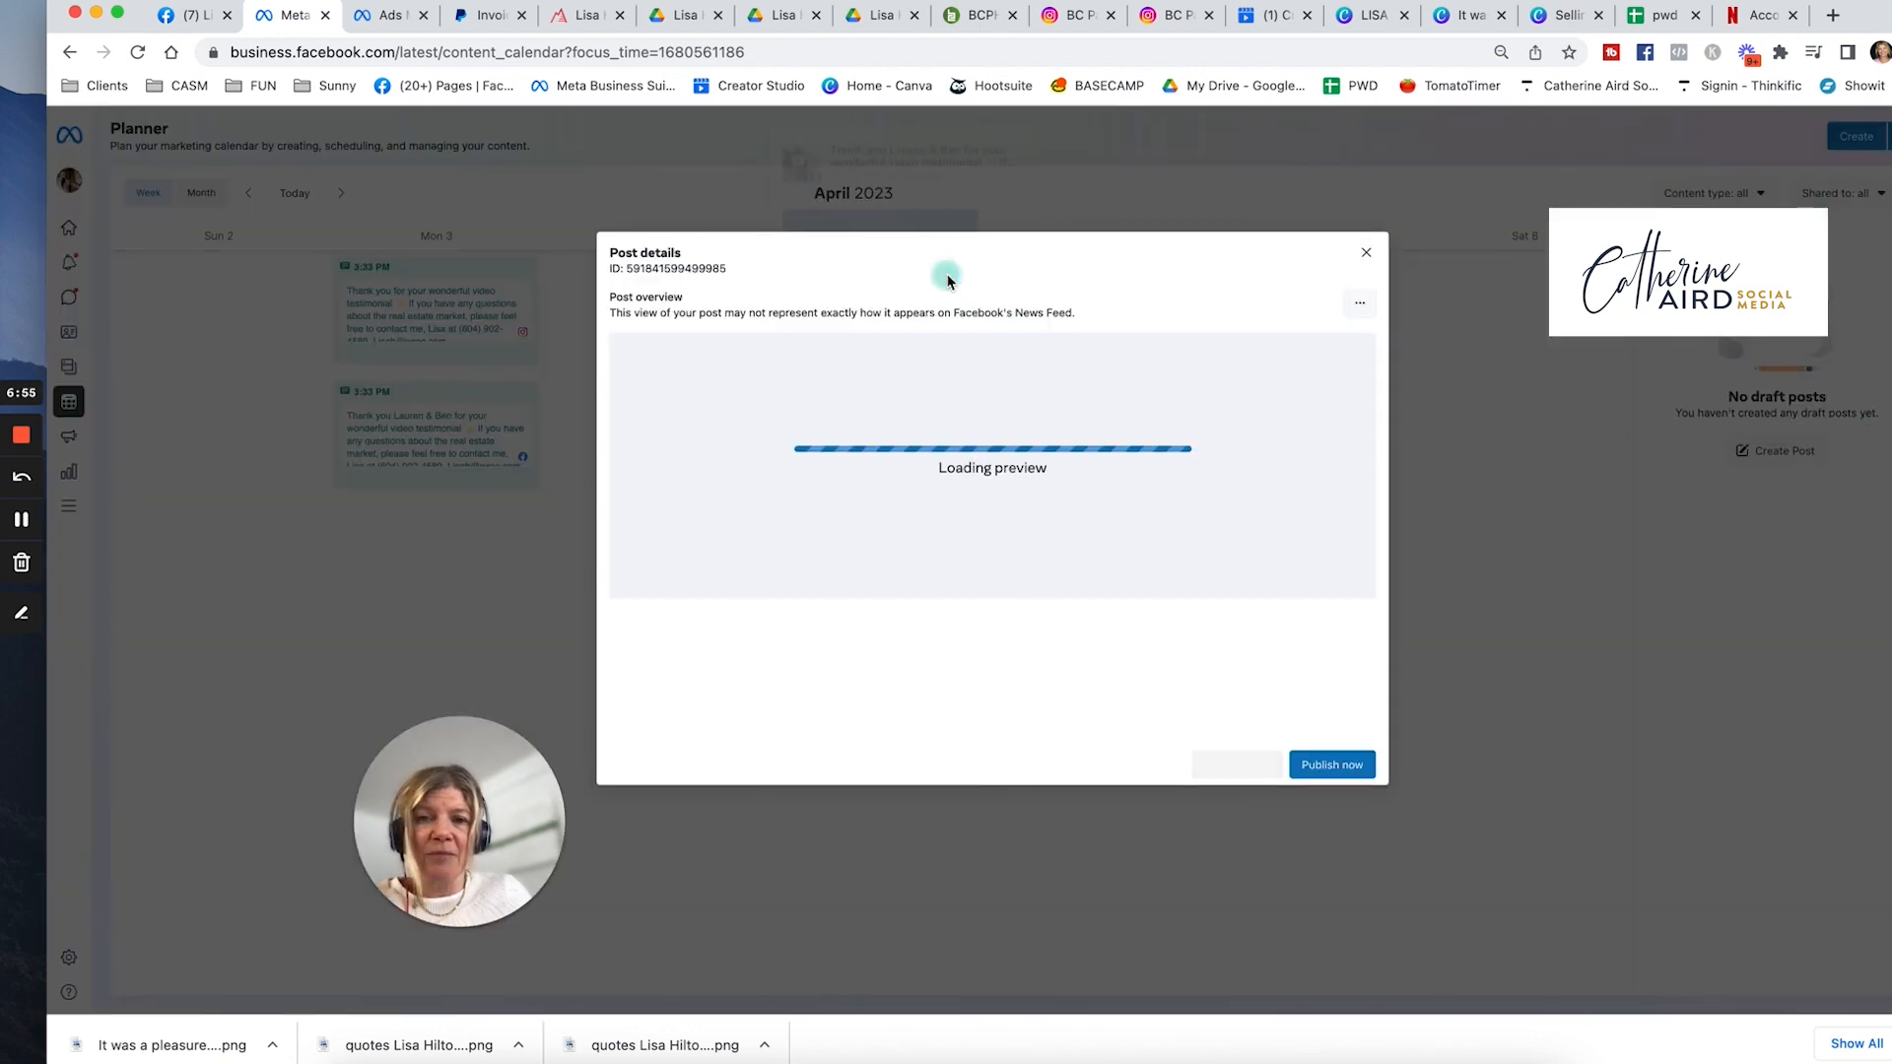
click(1364, 306)
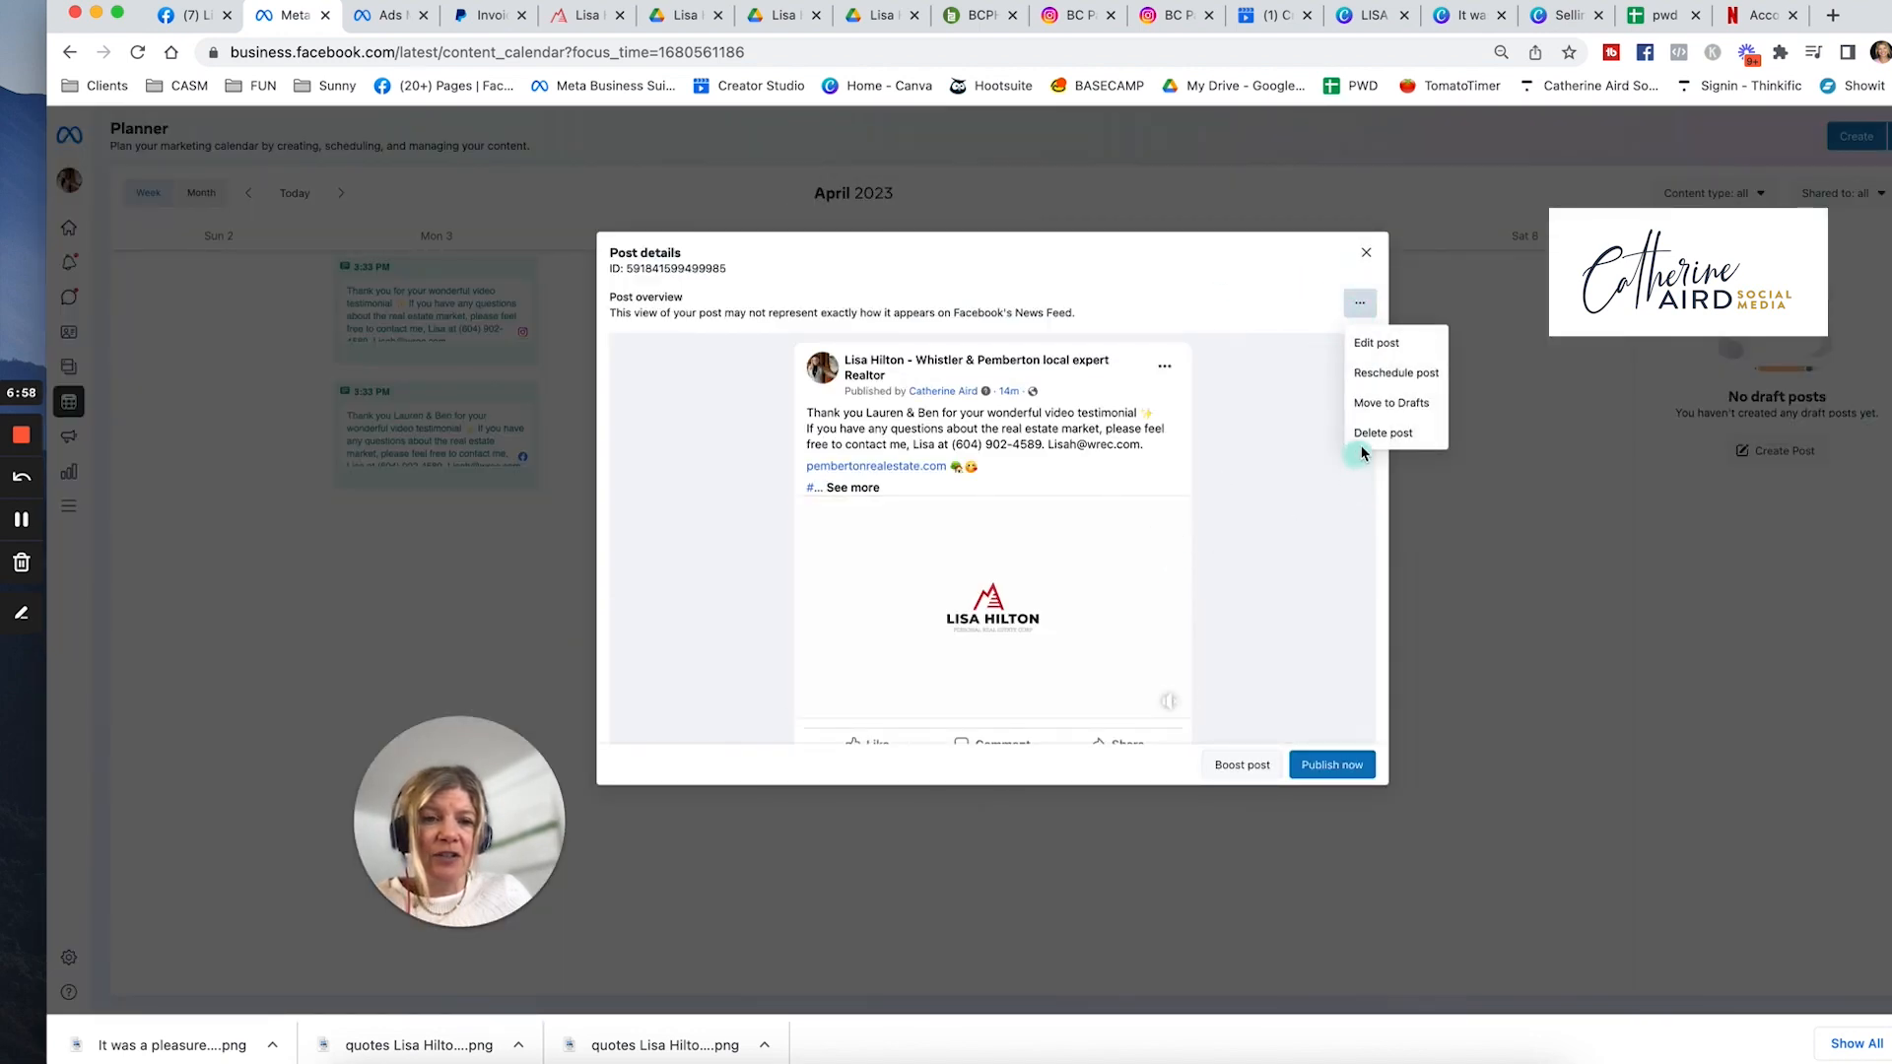
click(1364, 434)
click(1188, 441)
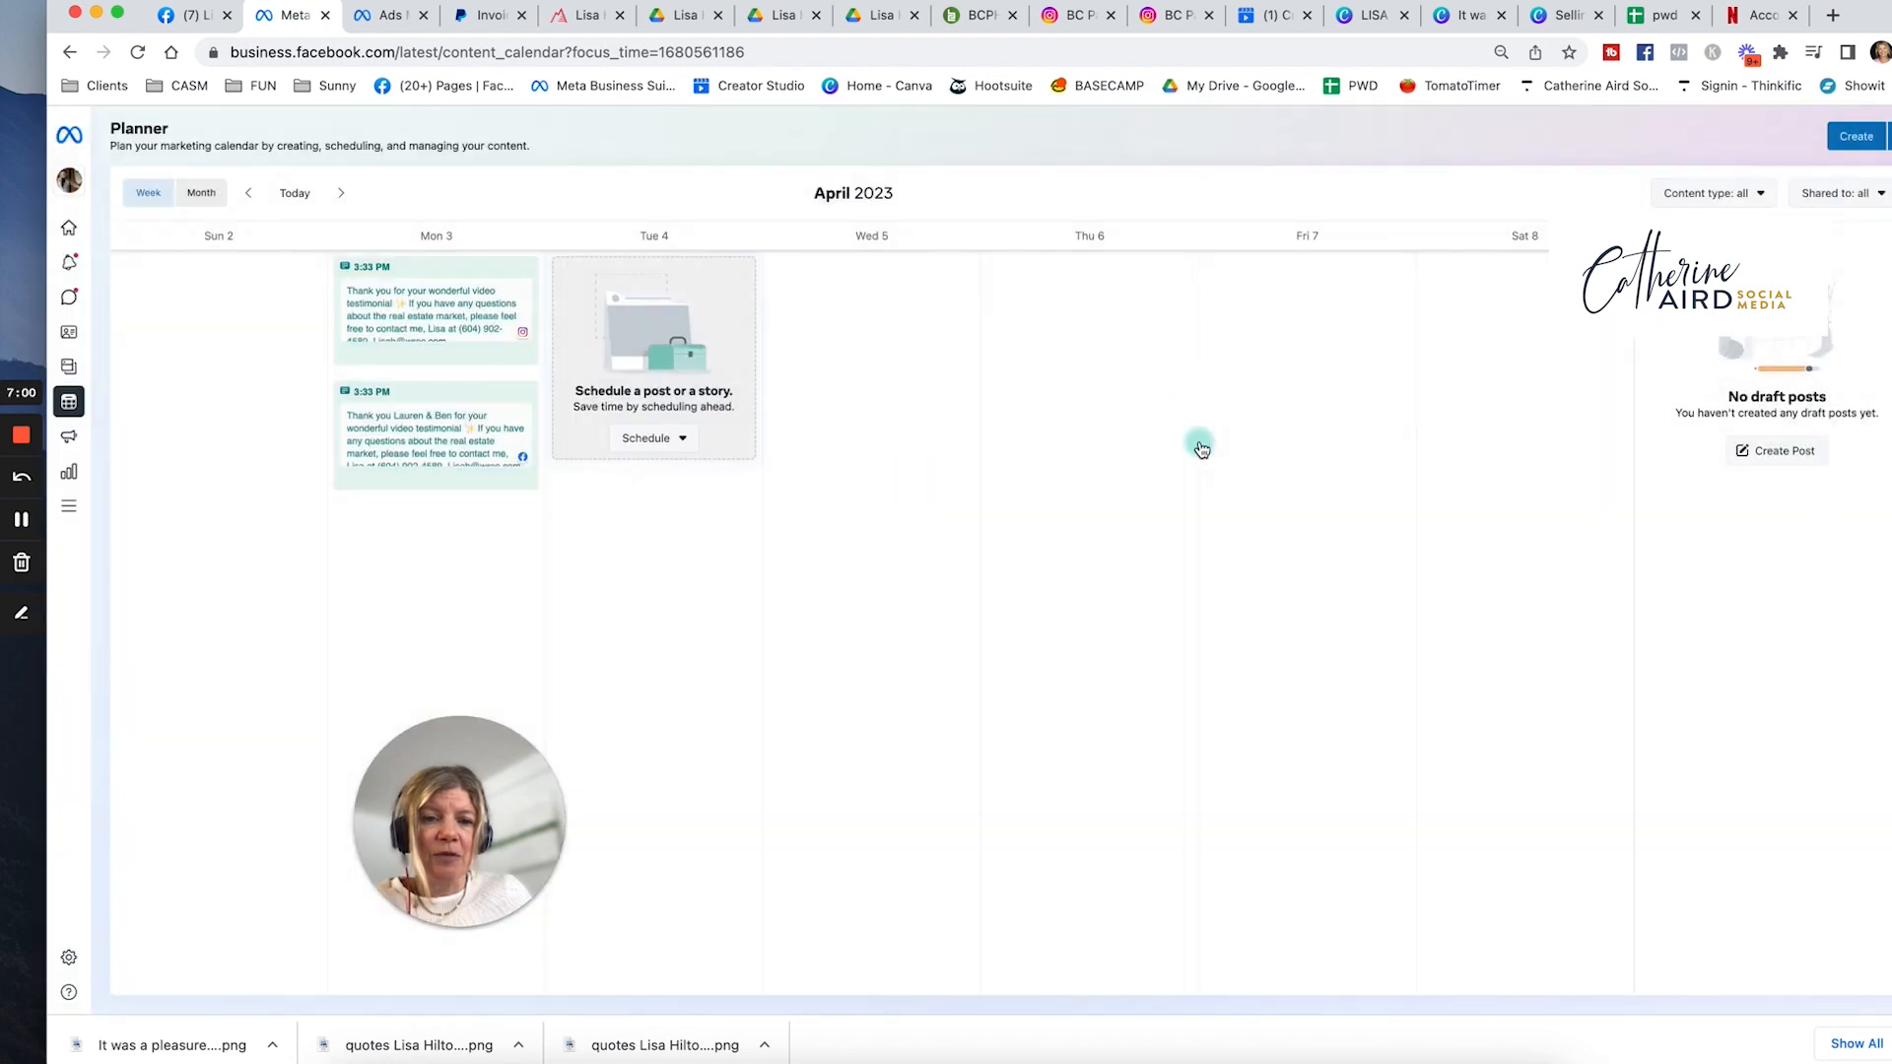